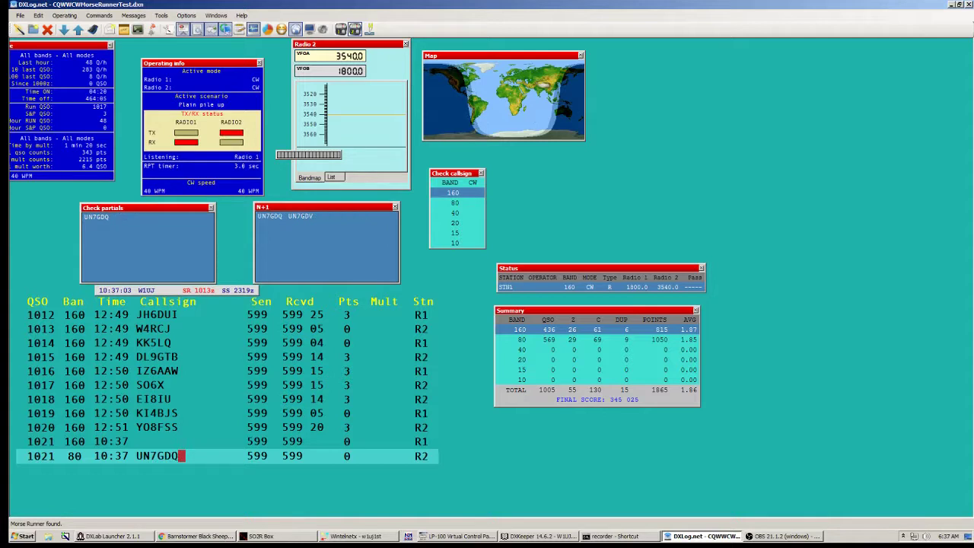
{"action": "key", "text": "Pause"}
{"action": "type", "text": "ON4OG"}
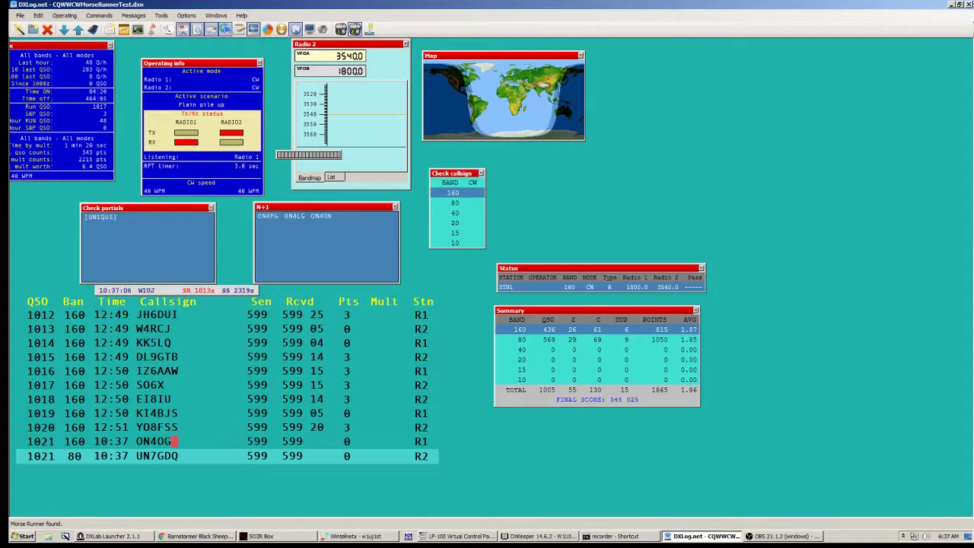
{"action": "key", "text": "Return"}
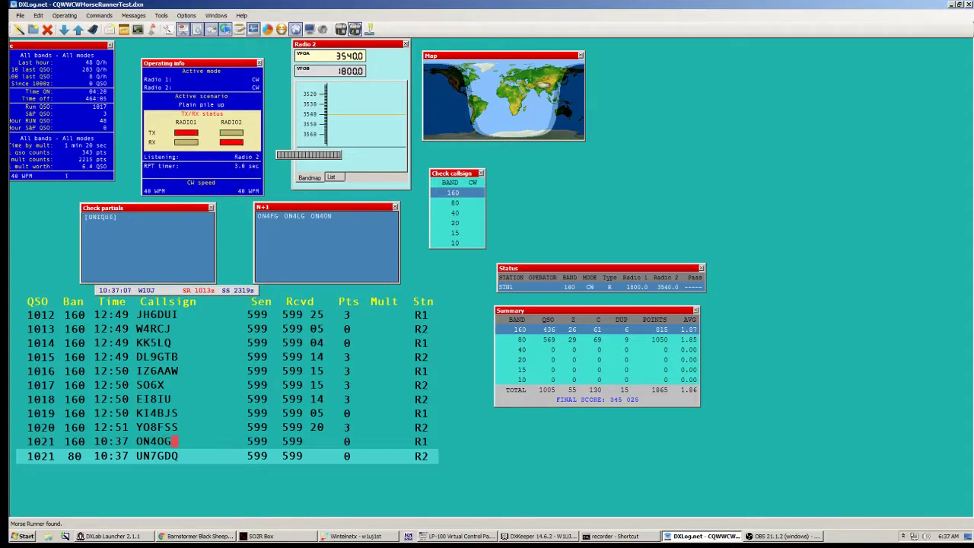
{"action": "key", "text": "space"}
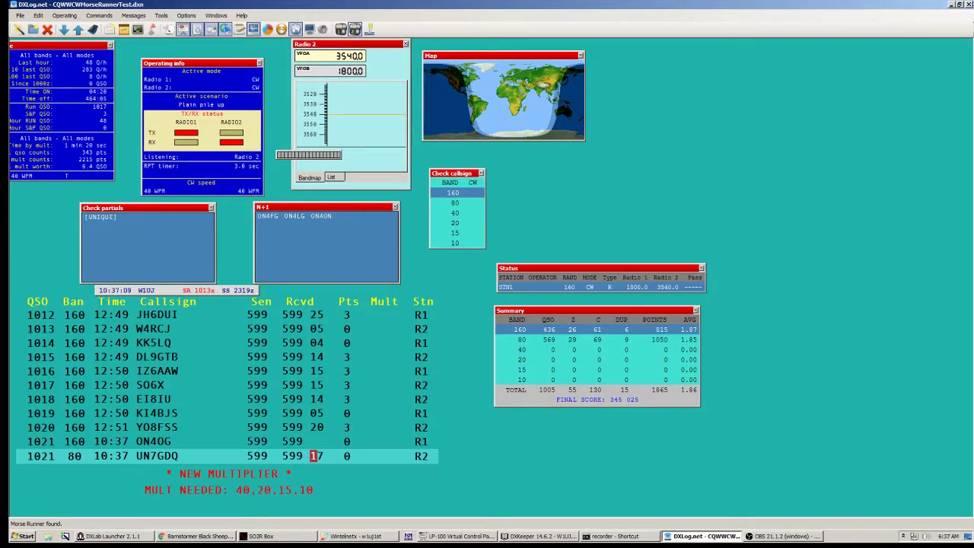
{"action": "key", "text": "Return"}
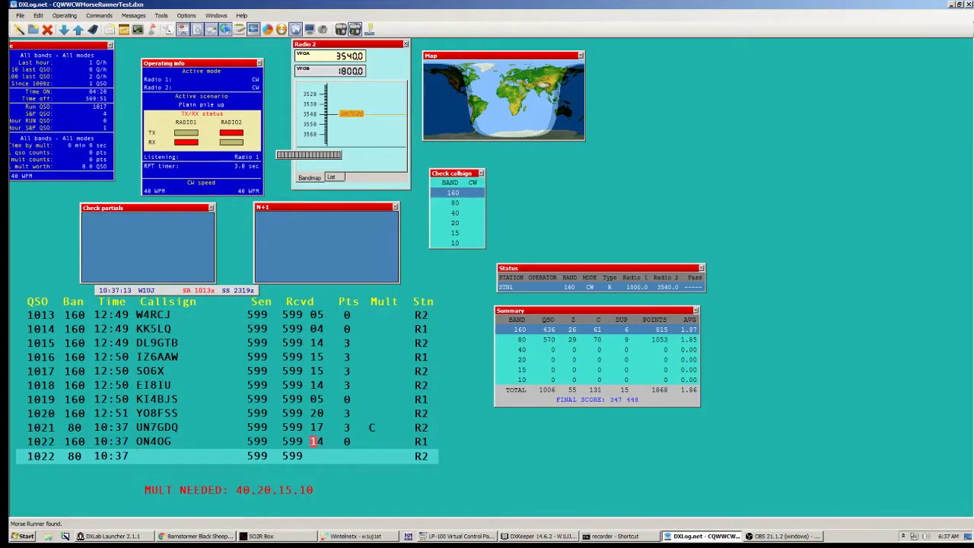
{"action": "key", "text": "Return"}
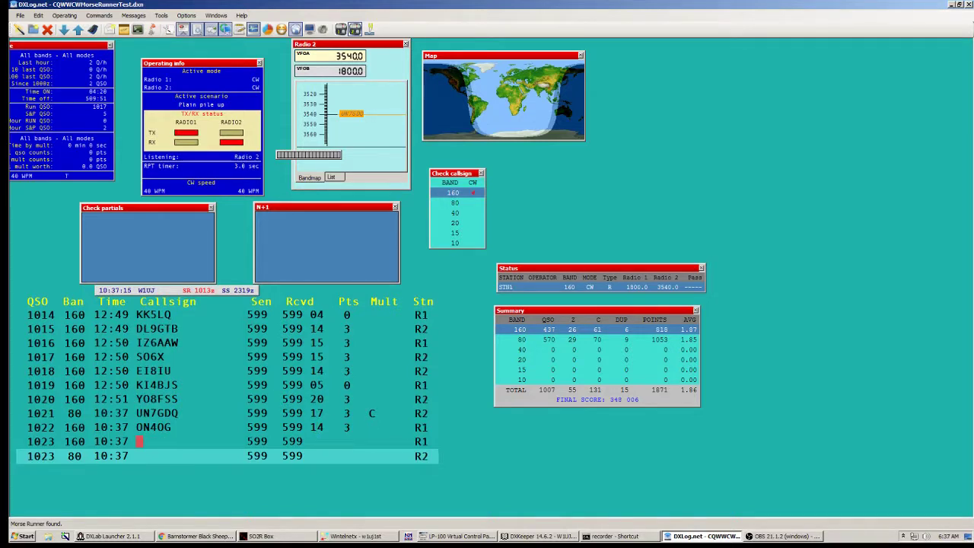
{"action": "type", "text": "PE2JMR"}
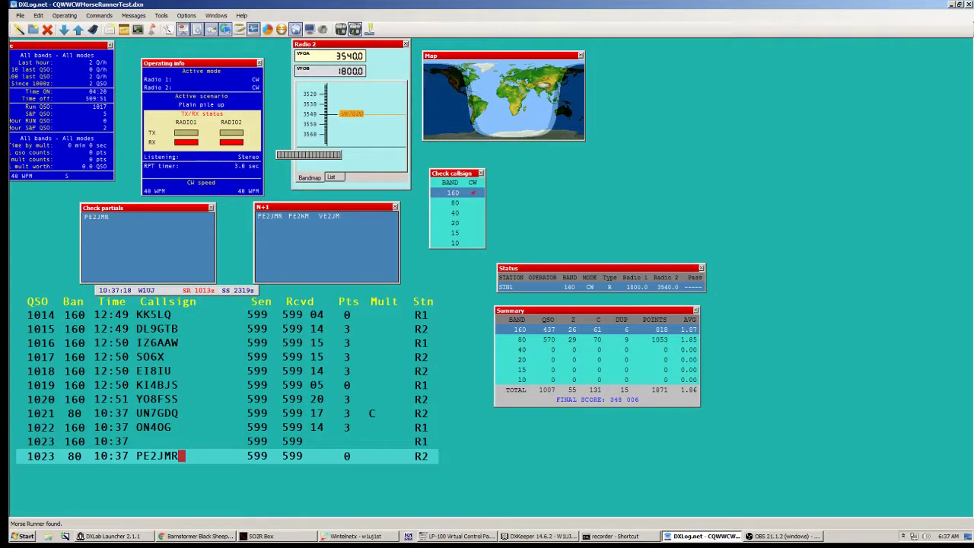
{"action": "key", "text": "Return"}
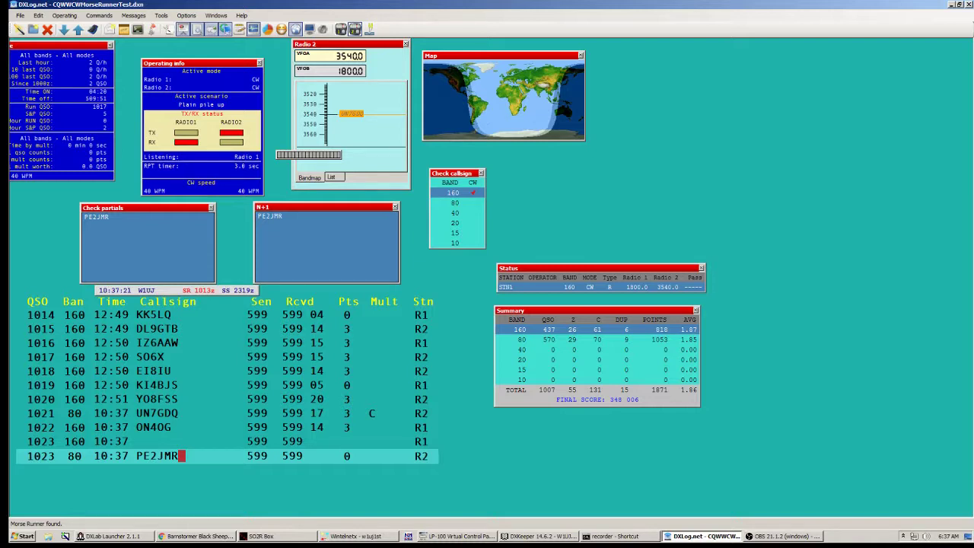
{"action": "key", "text": "F1"}
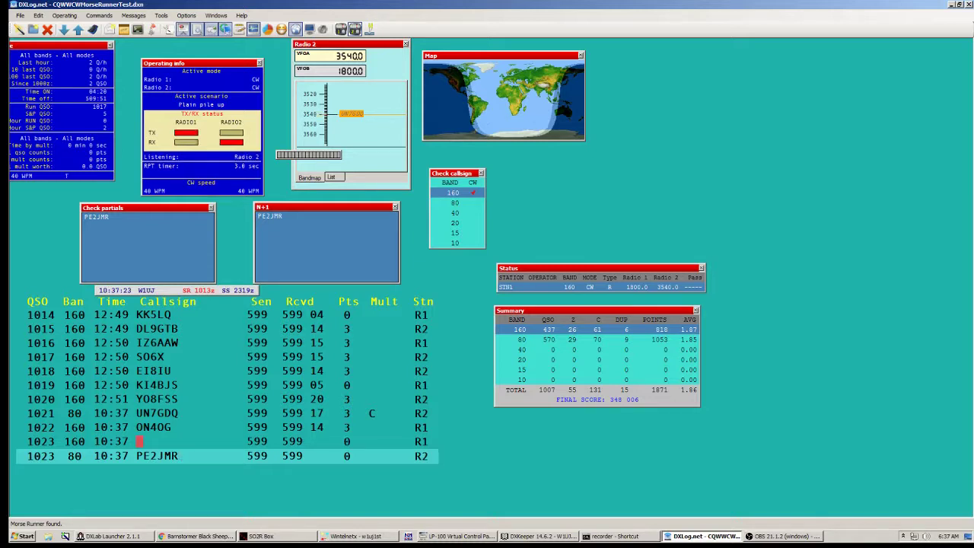
{"action": "key", "text": "Pause"}
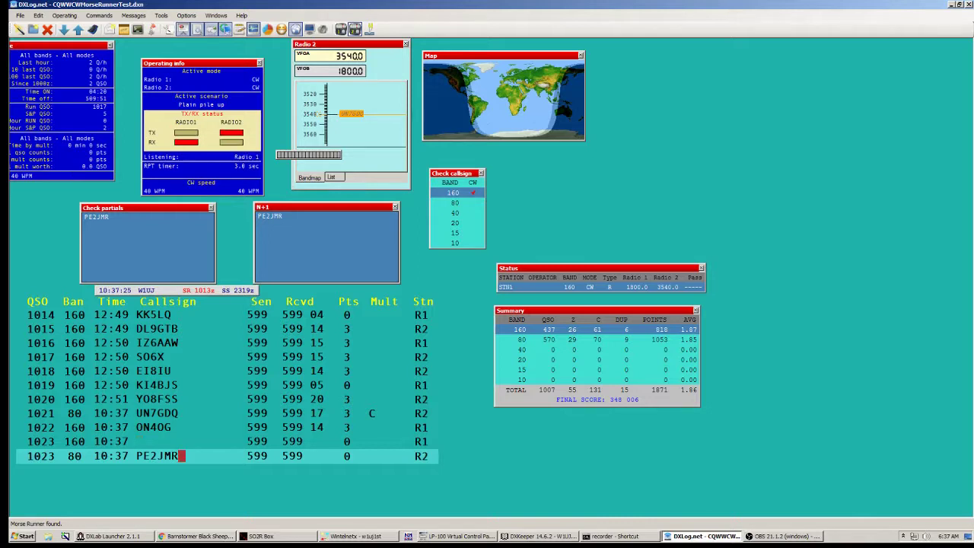
{"action": "key", "text": "Pause"}
{"action": "type", "text": "LO7H"}
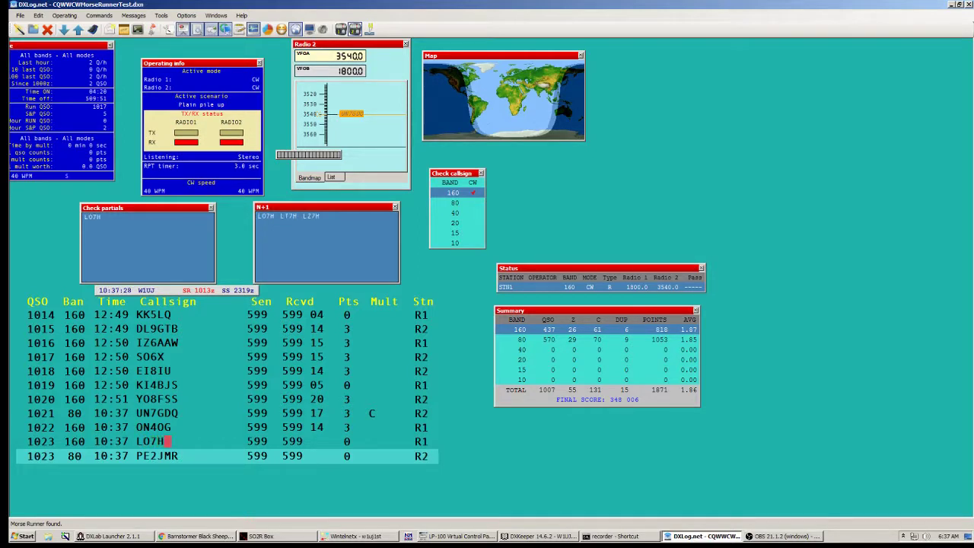
Step: Log PE2JMR on 80 m with zone 14 and LO7H on 160 m with zone 13
{"action": "key", "text": "Insert"}
{"action": "key", "text": "Pause"}
{"action": "key", "text": "space"}
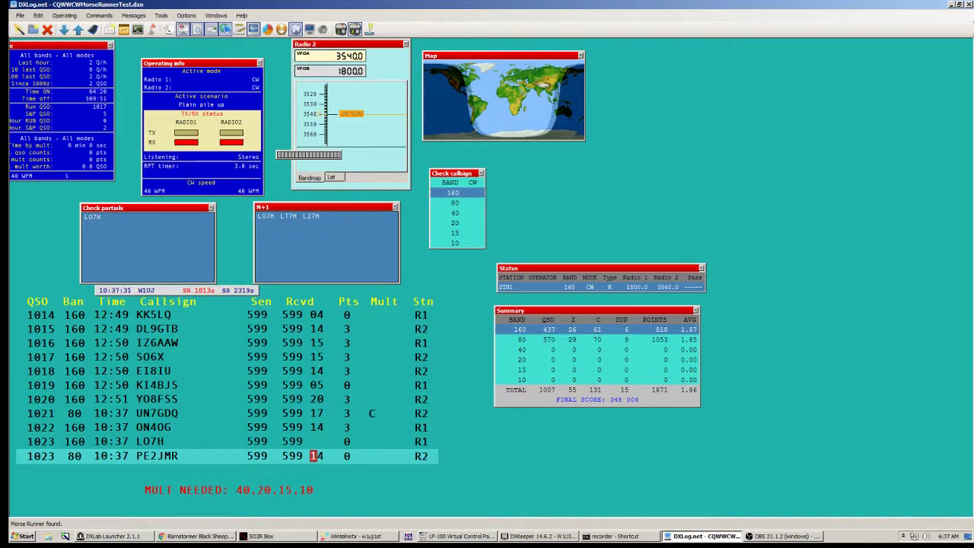
{"action": "key", "text": "Return"}
{"action": "key", "text": "Pause"}
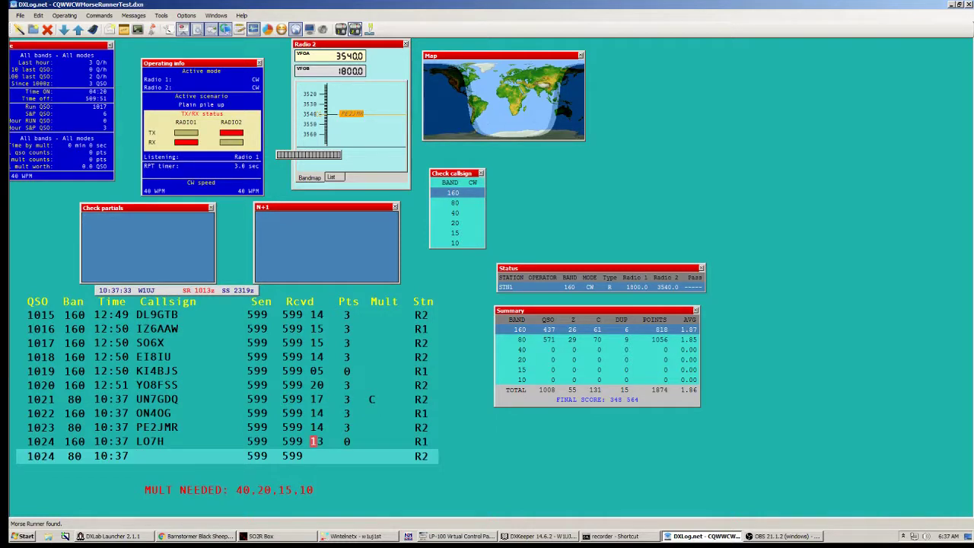
{"action": "key", "text": "Return"}
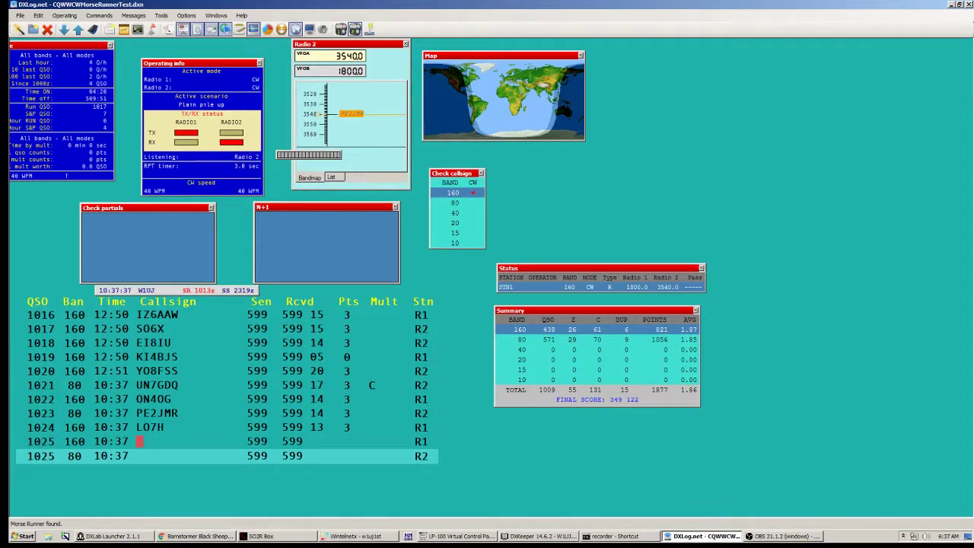
Step: Call CQ alternately on the 160 m and 80 m radios
{"action": "key", "text": "F1"}
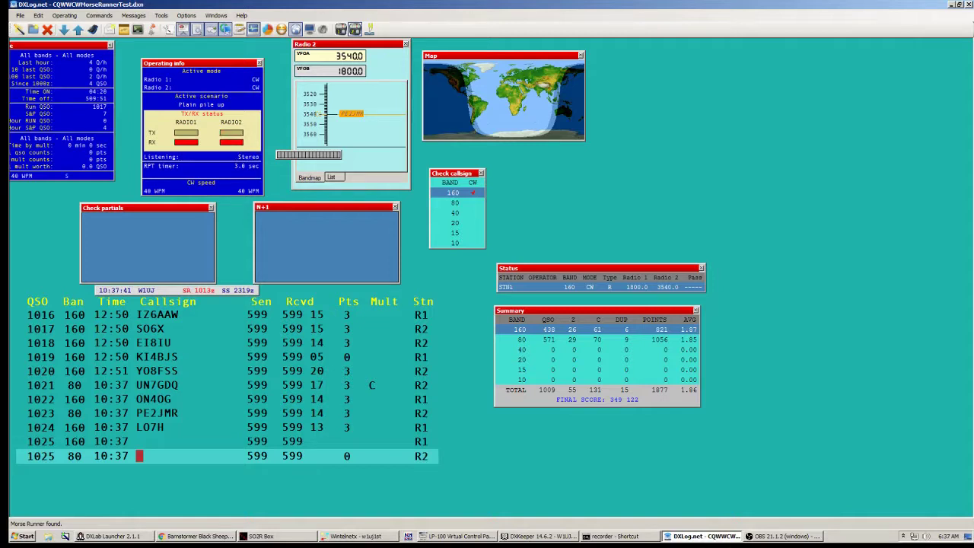
{"action": "key", "text": "Pause"}
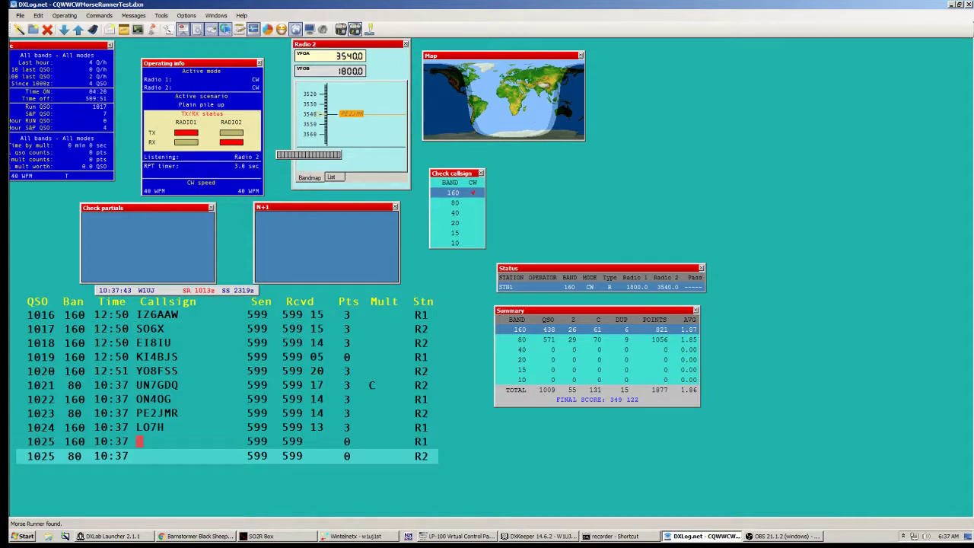
{"action": "key", "text": "Pause"}
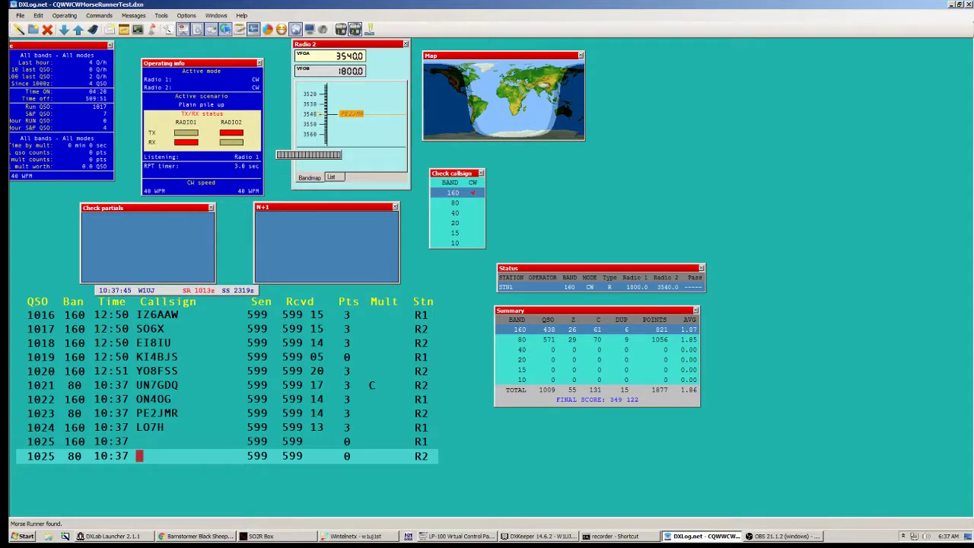
{"action": "key", "text": "Pause"}
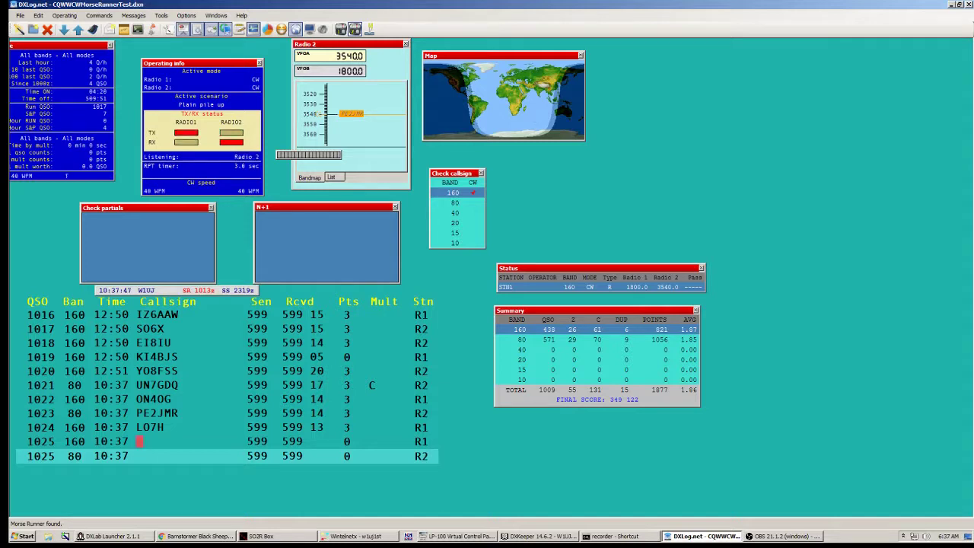
Step: Enter callsign UN0FF in the 80 m entry line and correct it to UX0FF
{"action": "left_click", "coordinate": [141, 455]}
{"action": "type", "text": "UN0FF"}
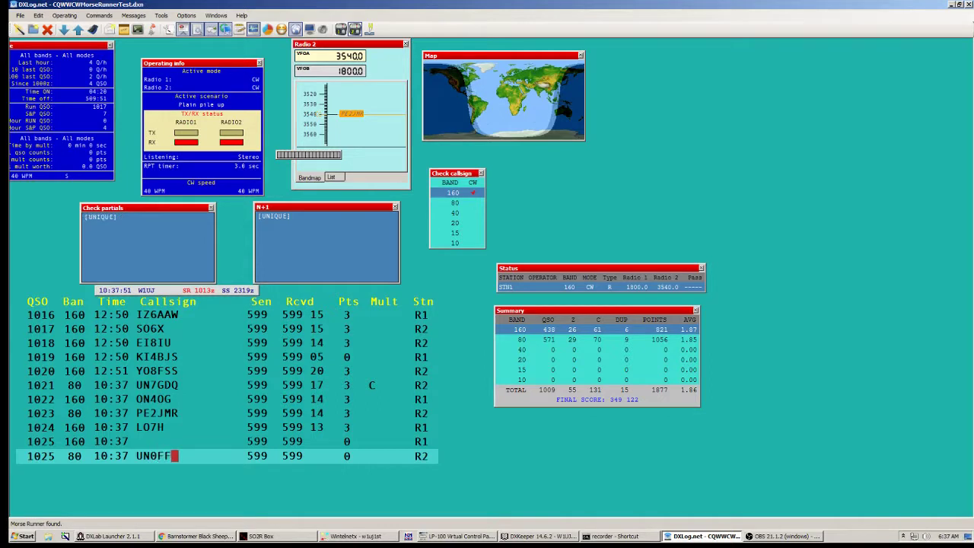
{"action": "key", "text": "Left"}
{"action": "key", "text": "Left"}
{"action": "key", "text": "Left"}
{"action": "key", "text": "Left"}
{"action": "type", "text": "X"}
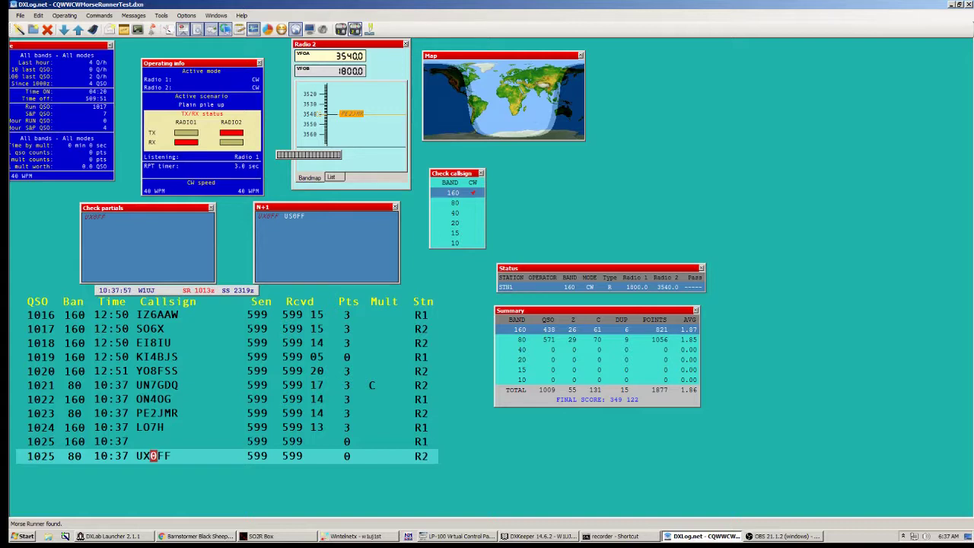
Step: Enter callsign DJ8NI in the 160 m entry line and log UX0FF on 80 m with zone 16
{"action": "key", "text": "Up"}
{"action": "type", "text": "DJ8NI"}
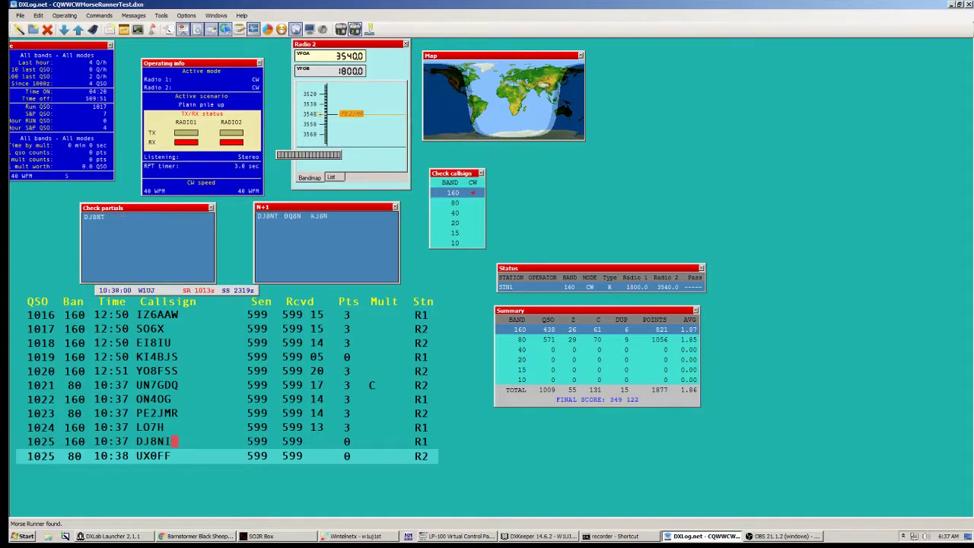
{"action": "key", "text": "Return"}
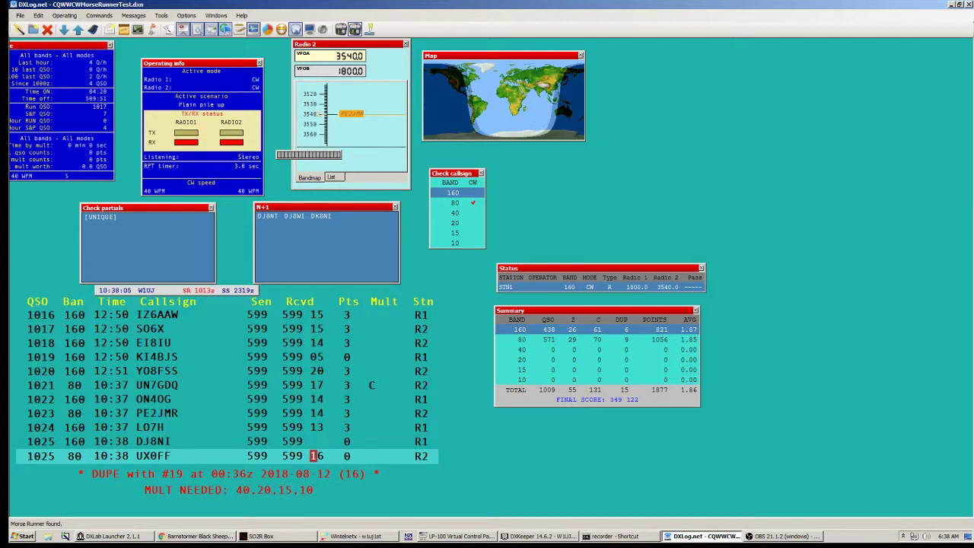
{"action": "key", "text": "Return"}
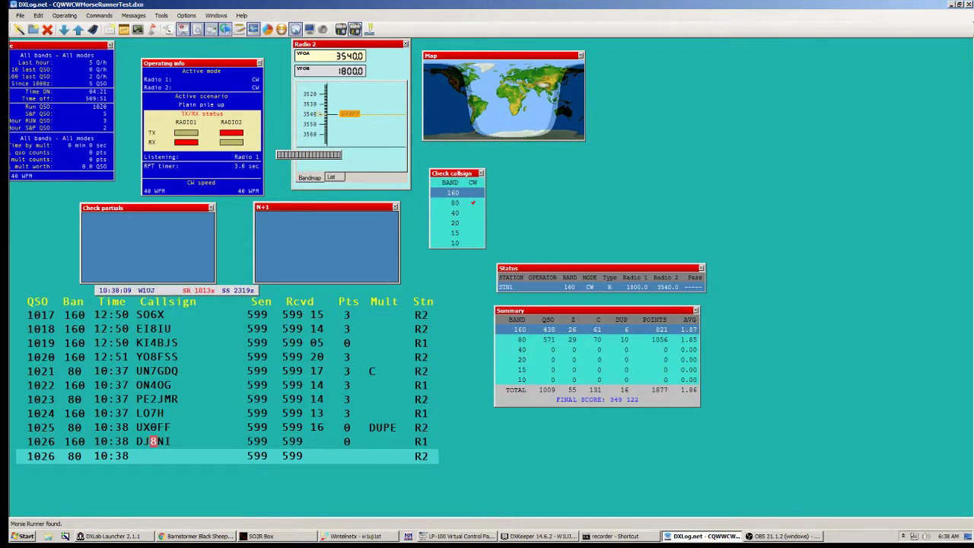
{"action": "type", "text": "6"}
{"action": "key", "text": "Delete"}
{"action": "key", "text": "space"}
{"action": "key", "text": "Return"}
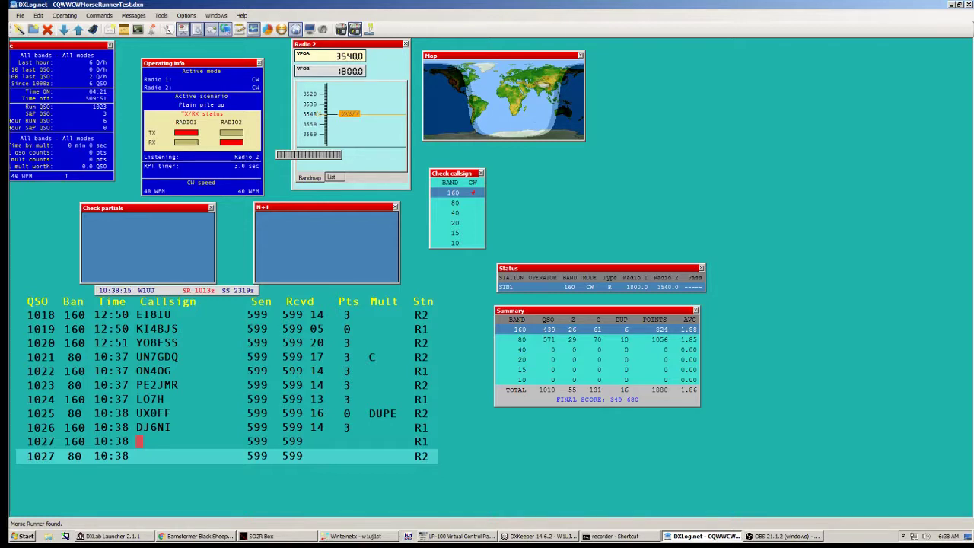
{"action": "type", "text": "AG2J"}
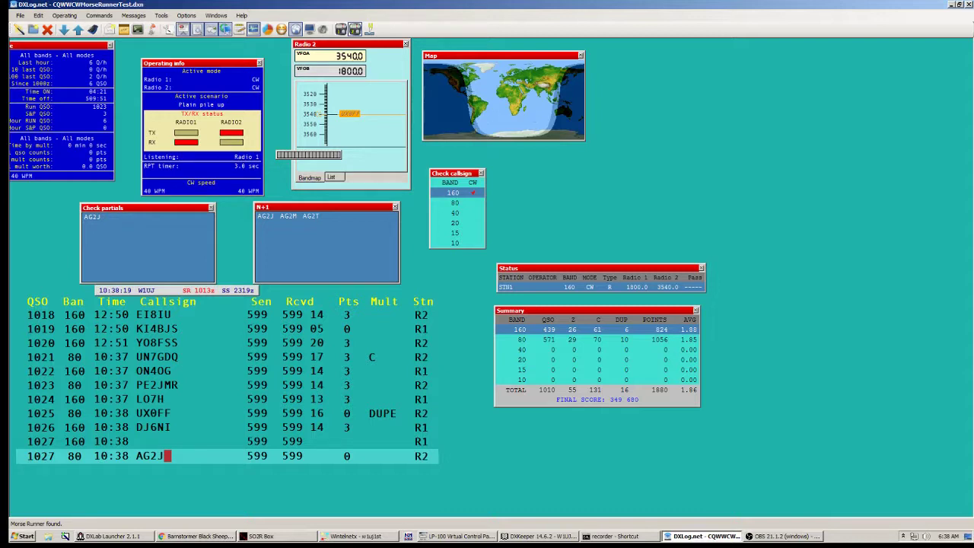
{"action": "key", "text": "F1"}
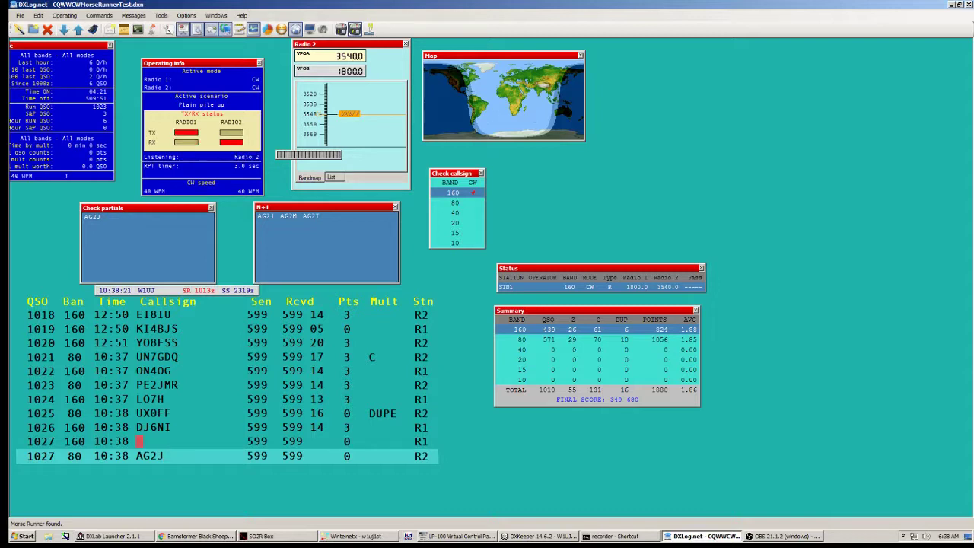
{"action": "key", "text": "space"}
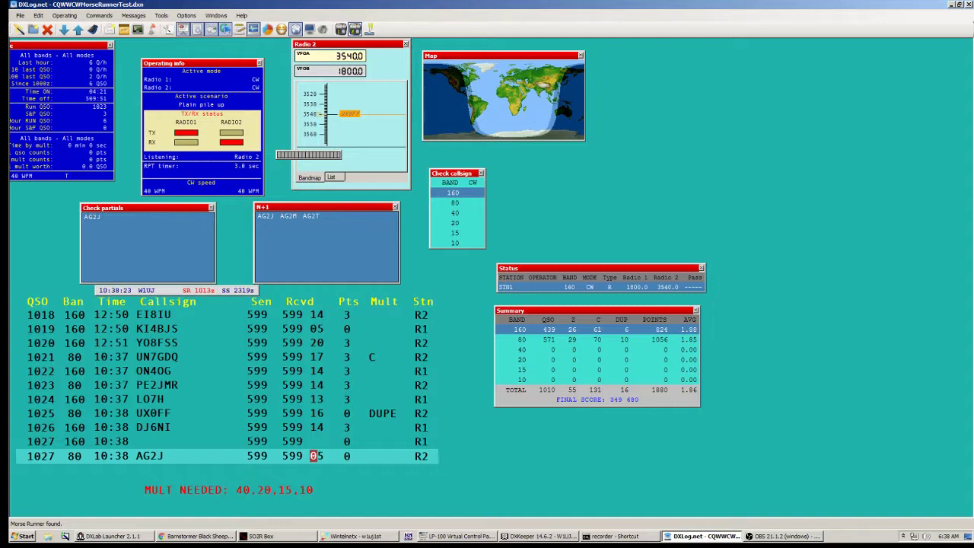
{"action": "key", "text": "Return"}
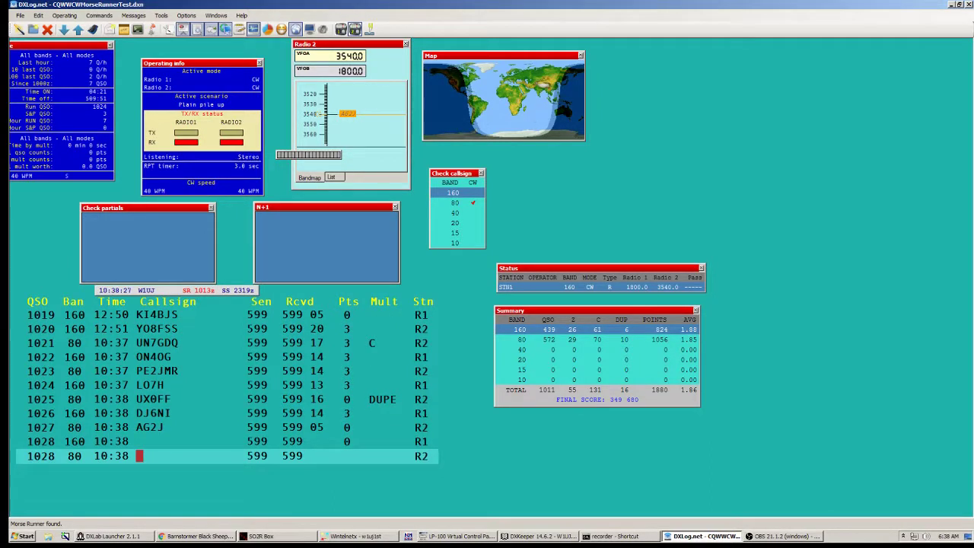
{"action": "key", "text": "Pause"}
{"action": "key", "text": "Pause"}
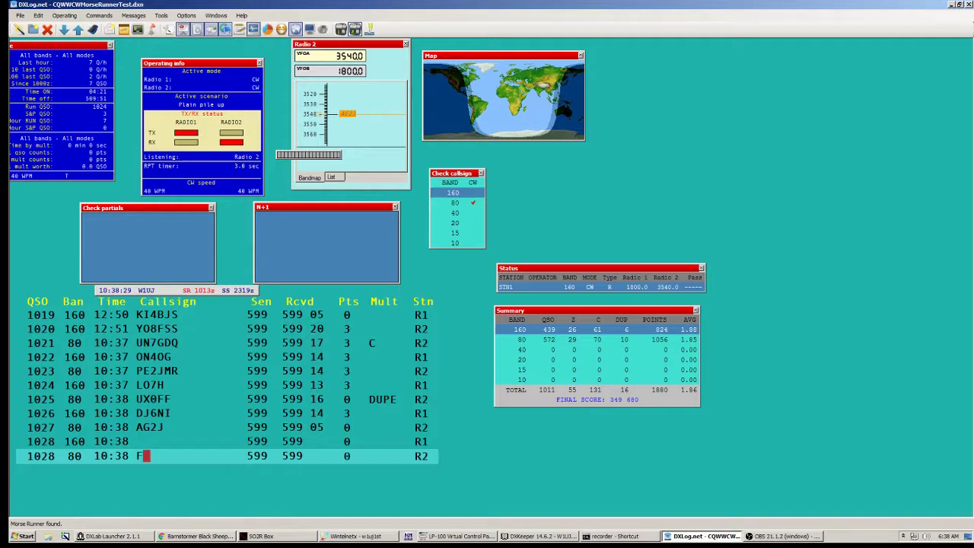
{"action": "type", "text": "F4EIH"}
{"action": "key", "text": "Insert"}
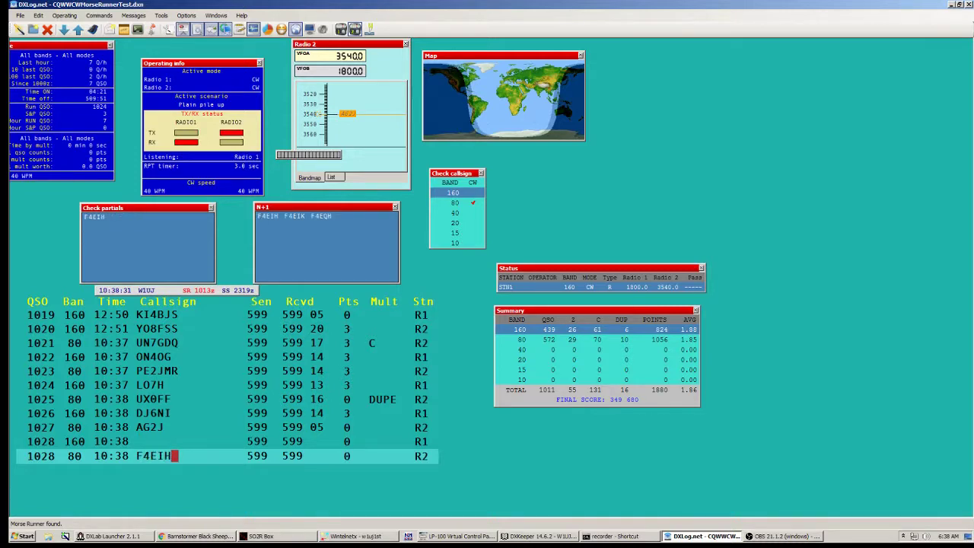
{"action": "key", "text": "Pause"}
{"action": "type", "text": "VE7EEX"}
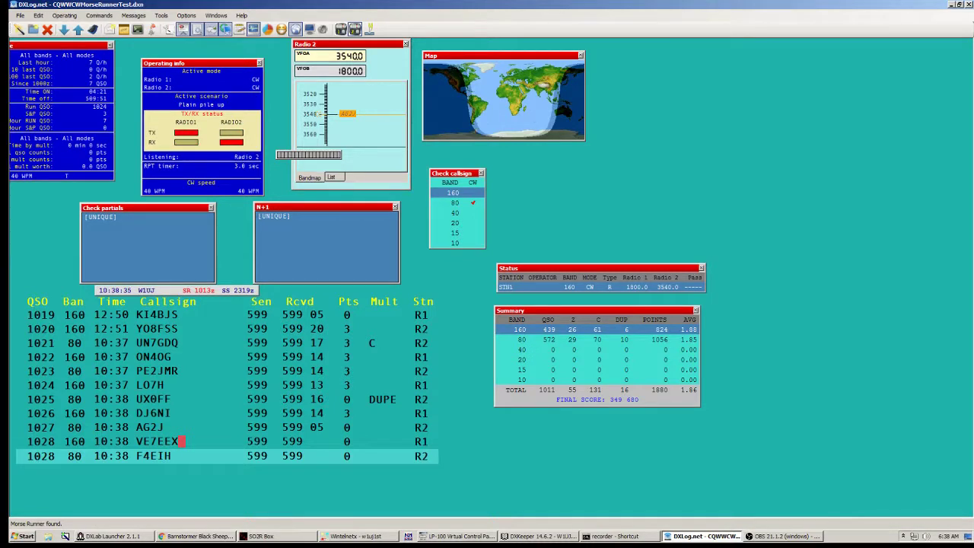
{"action": "key", "text": "Pause"}
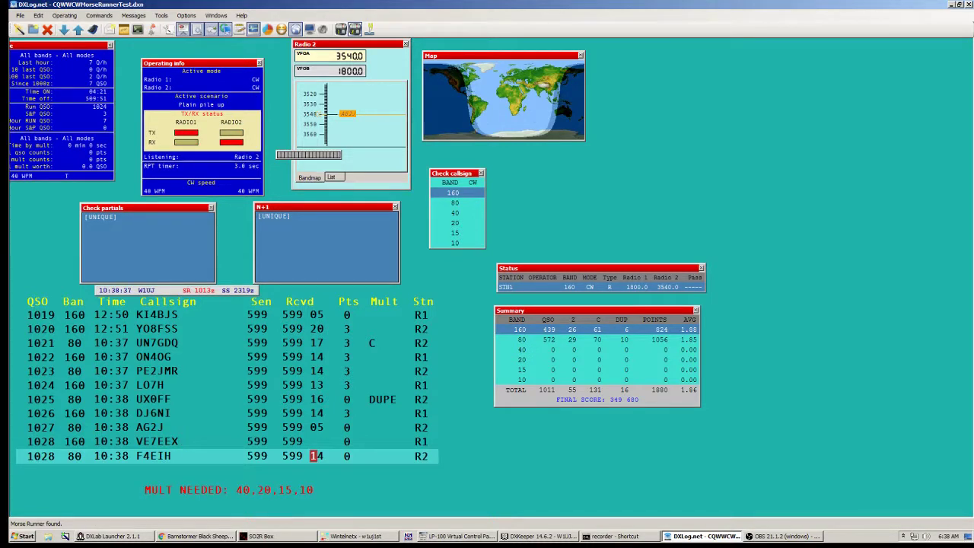
{"action": "key", "text": "Return"}
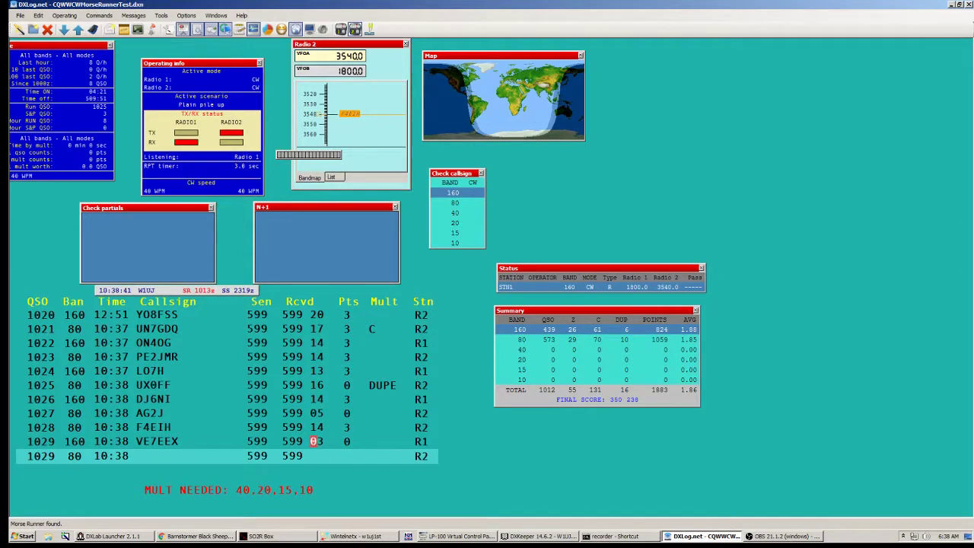
{"action": "key", "text": "Return"}
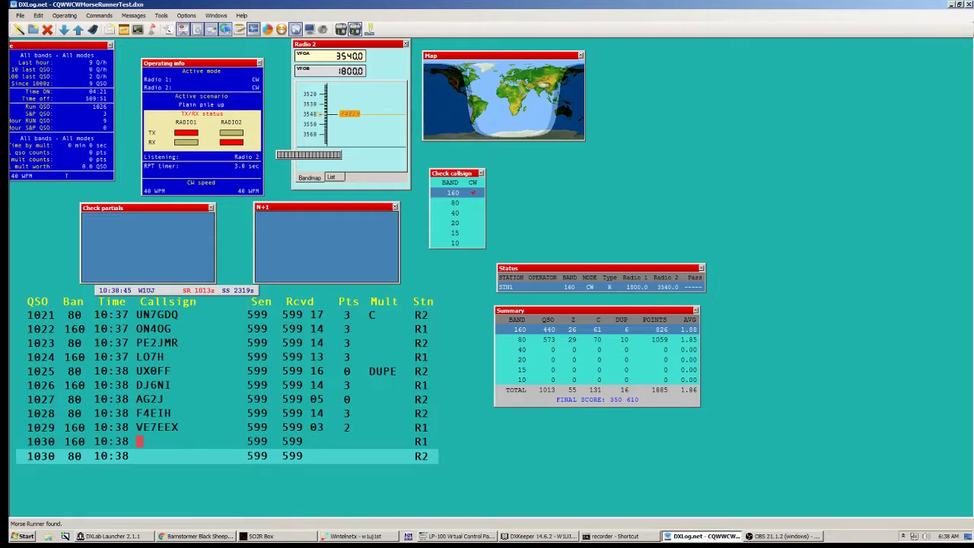
{"action": "key", "text": "Return"}
{"action": "type", "text": "DM3A"}
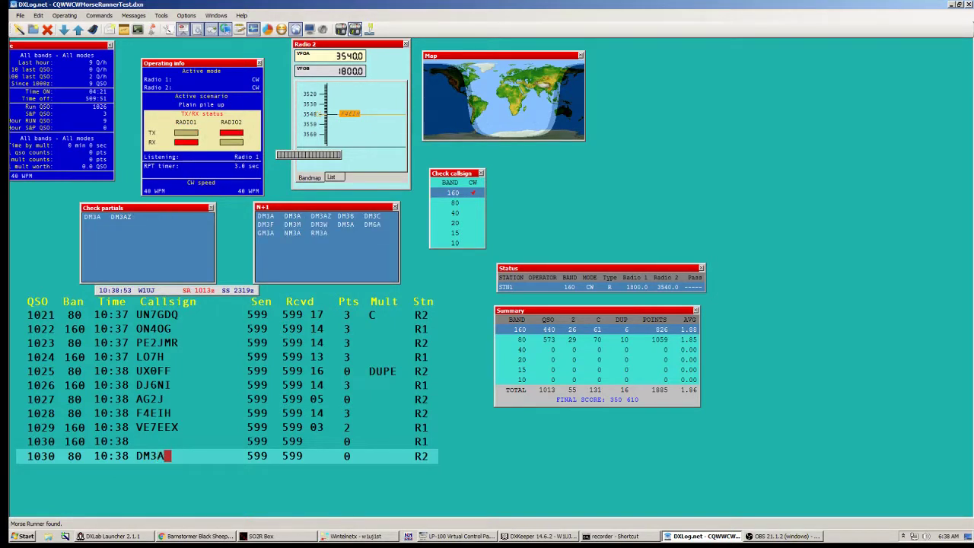
{"action": "key", "text": "Pause"}
{"action": "type", "text": "SP"}
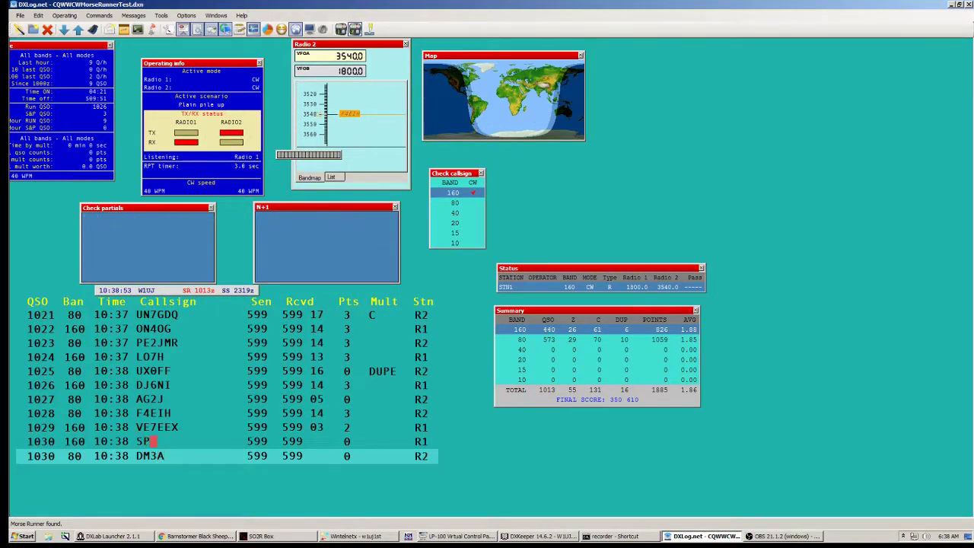
{"action": "type", "text": "3PM"}
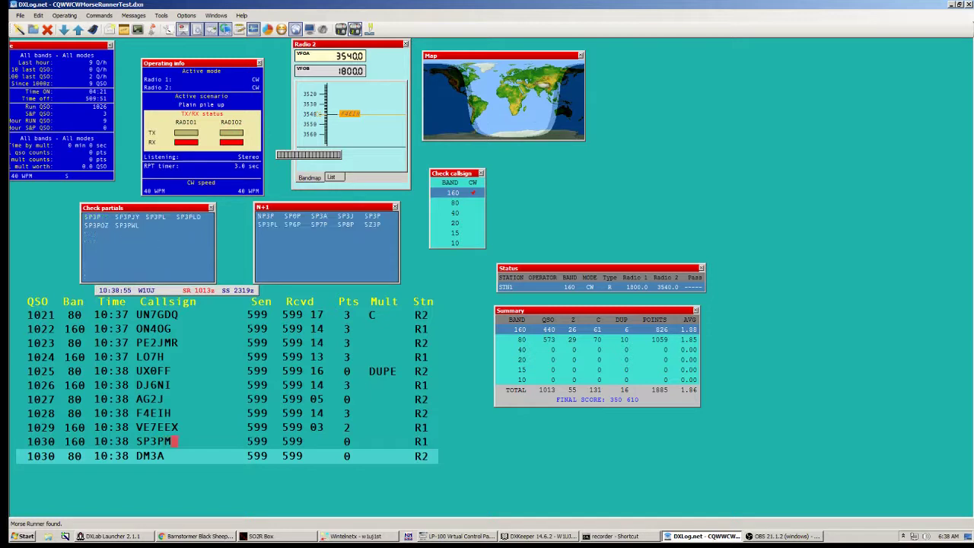
{"action": "type", "text": "L/9"}
{"action": "key", "text": "Return"}
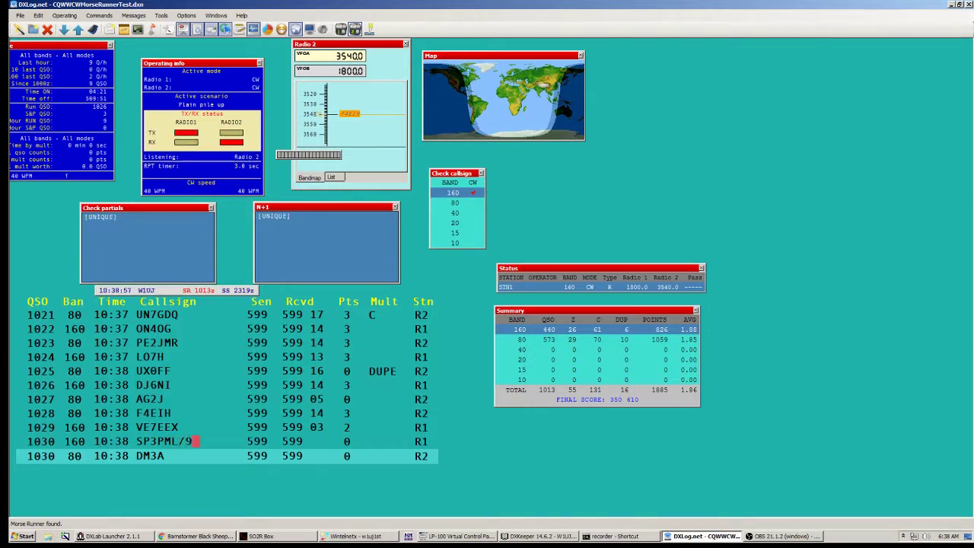
Step: Log DM3A on 80 m with zone 14 and SP3PML/9 on 160 m with zone 15
{"action": "key", "text": "Pause"}
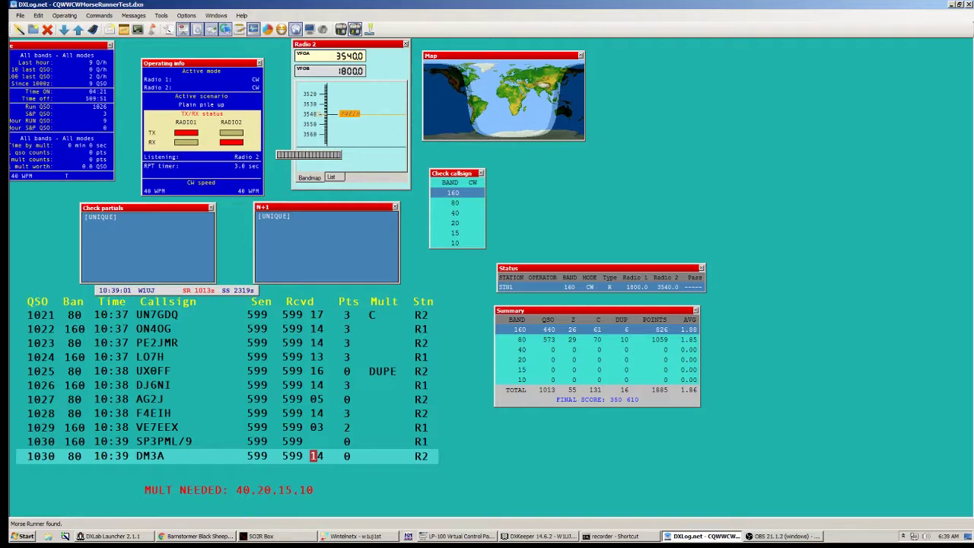
{"action": "key", "text": "Return"}
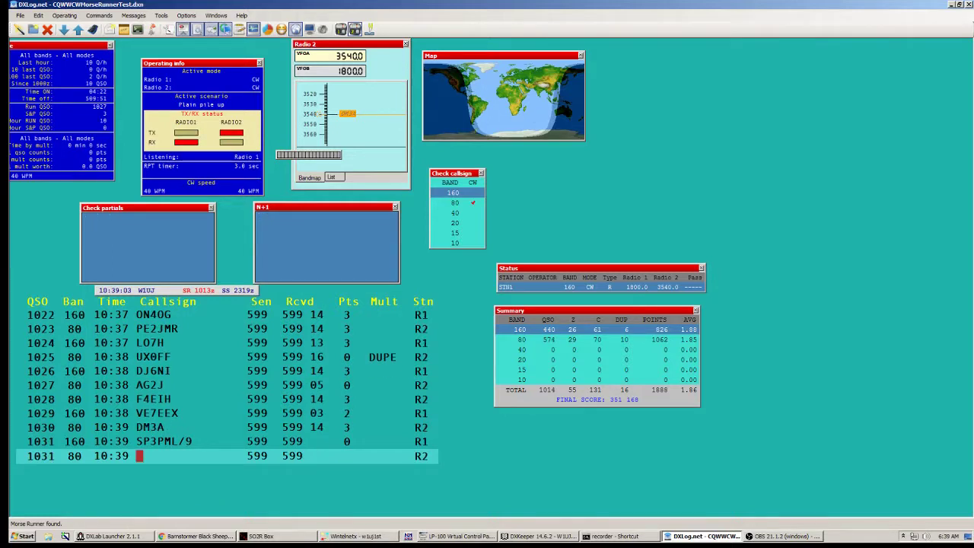
{"action": "key", "text": "Pause"}
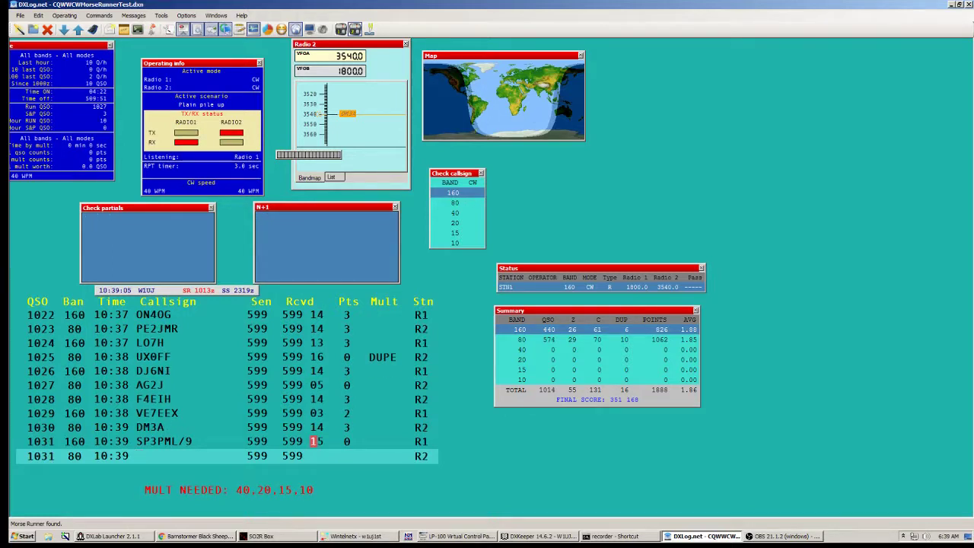
{"action": "key", "text": "Return"}
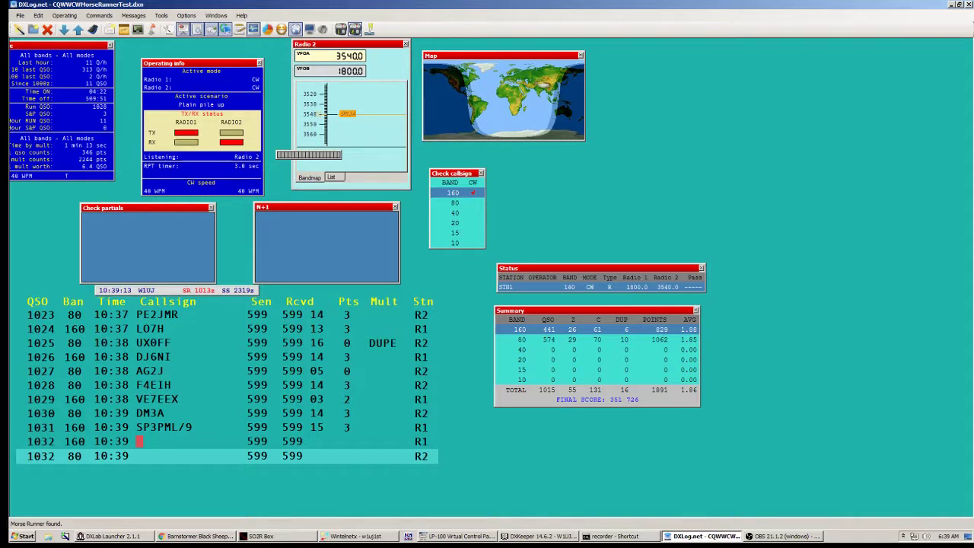
Step: Enter callsign NU7P on 80 m and log the contact with zone 03
{"action": "type", "text": "NU7P"}
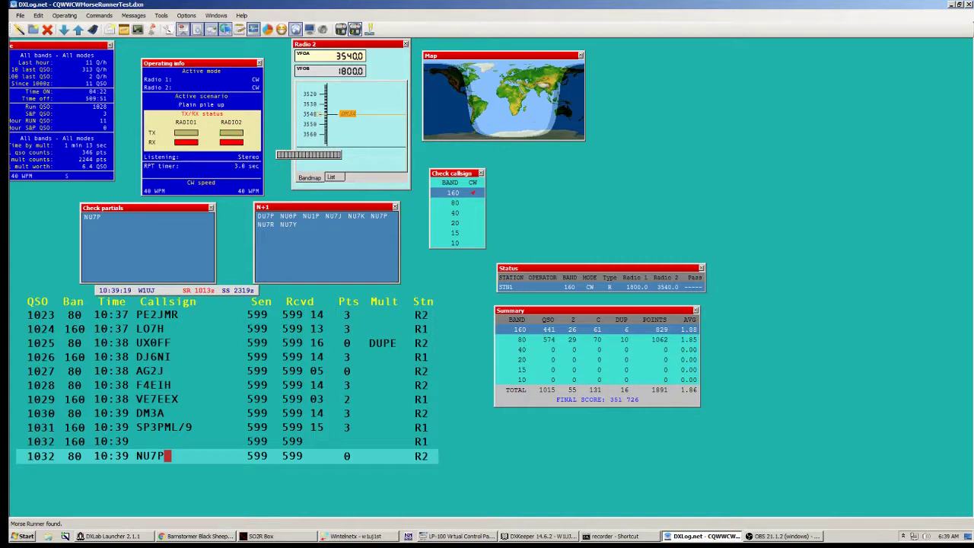
{"action": "key", "text": "space"}
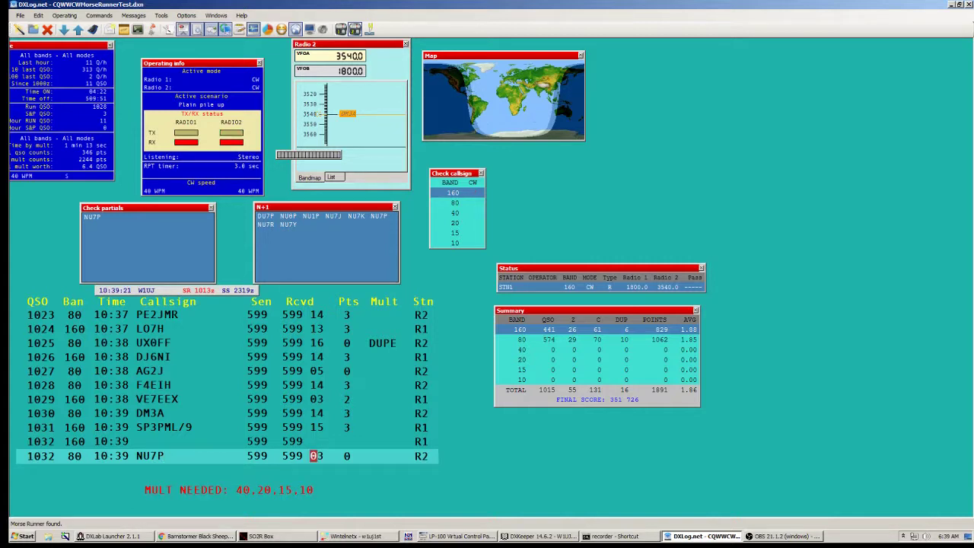
{"action": "key", "text": "Return"}
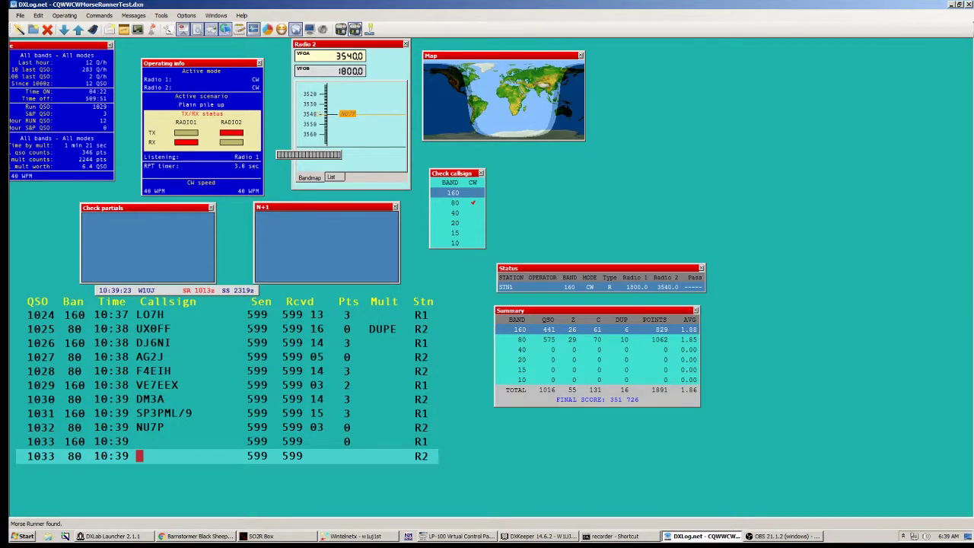
Step: Enter callsign N7OG in the 160 m entry line and the partial callsign 9OZP in the 80 m entry line
{"action": "key", "text": "Pause"}
{"action": "type", "text": "N7"}
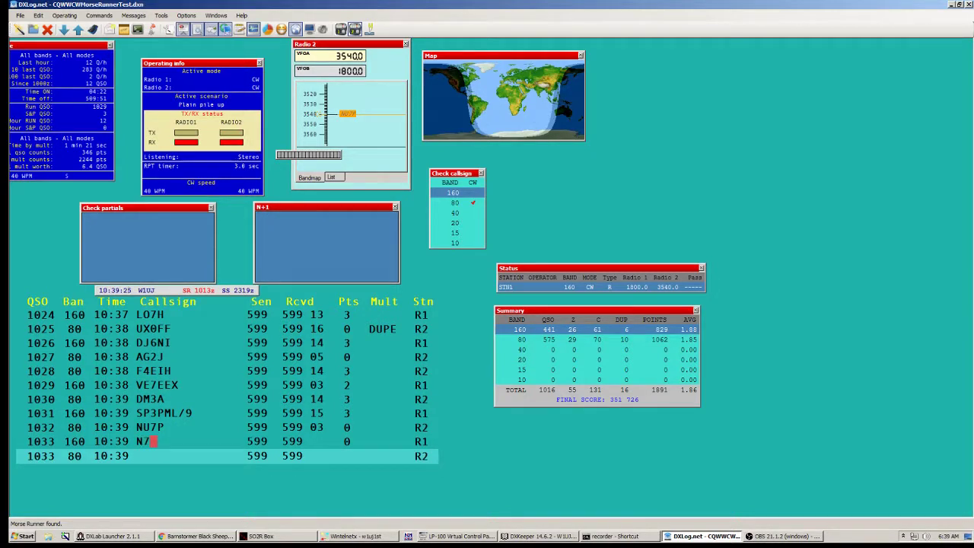
{"action": "type", "text": "OG"}
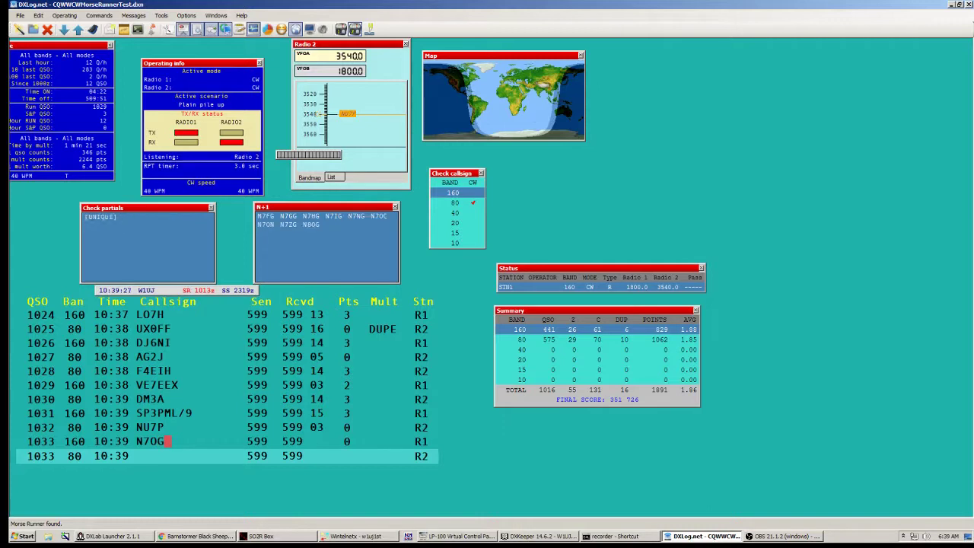
{"action": "key", "text": "Pause"}
{"action": "type", "text": "9OZP"}
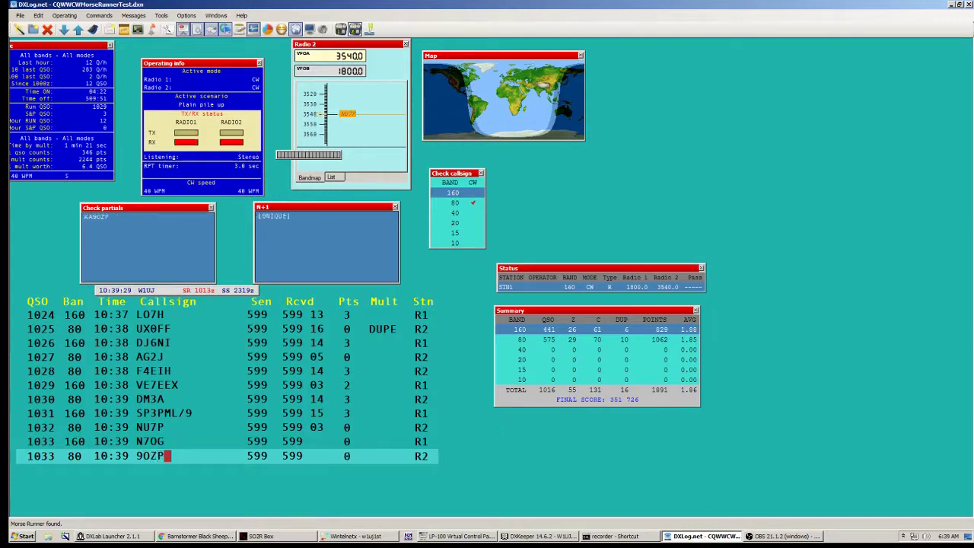
{"action": "key", "text": "Pause"}
{"action": "type", "text": "MS"}
{"action": "key", "text": "Pause"}
{"action": "key", "text": "Left"}
{"action": "key", "text": "Pause"}
{"action": "key", "text": "space"}
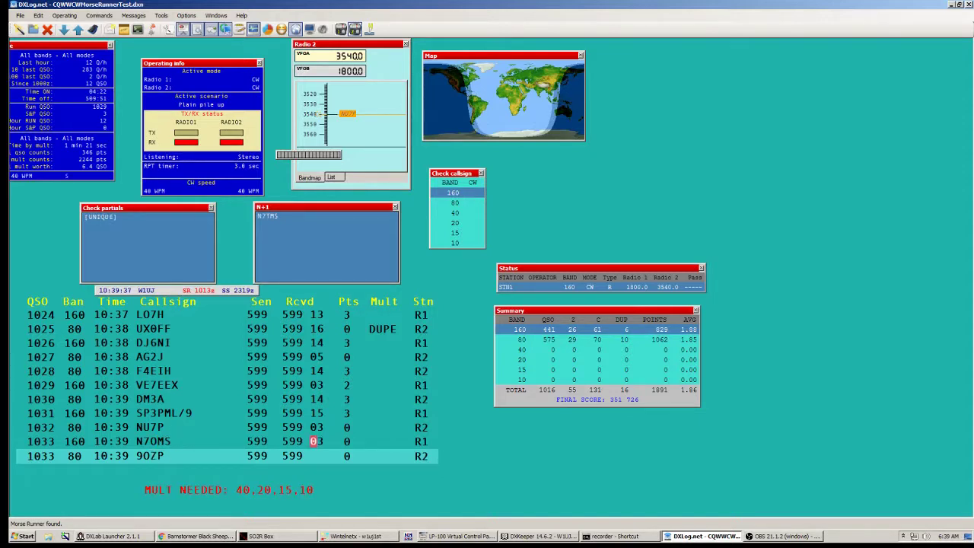
{"action": "key", "text": "Return"}
{"action": "key", "text": "Left"}
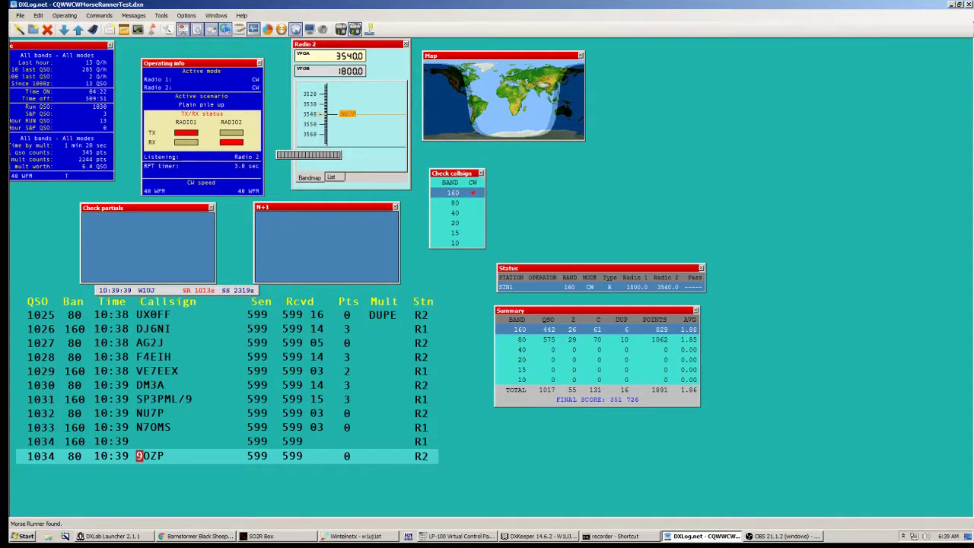
{"action": "type", "text": "KA"}
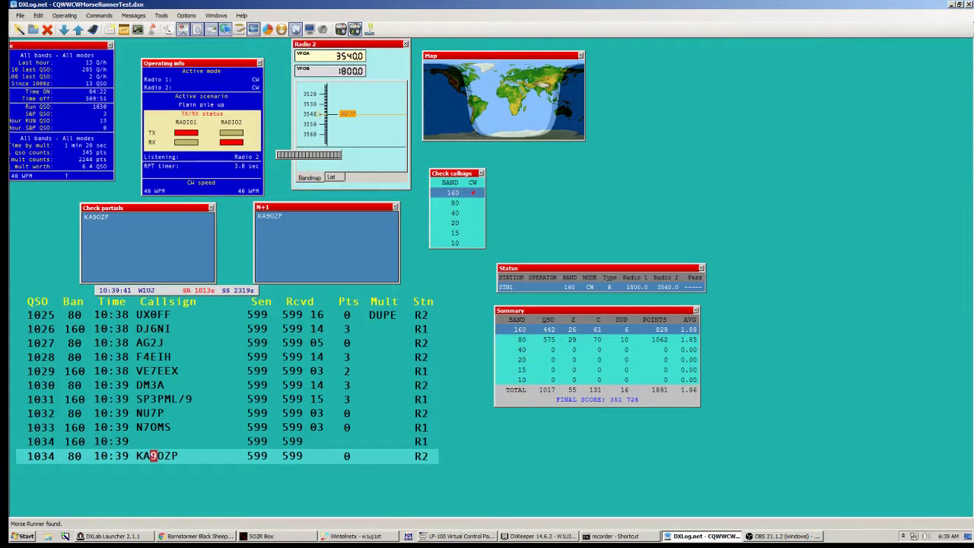
{"action": "key", "text": "space"}
{"action": "key", "text": "Return"}
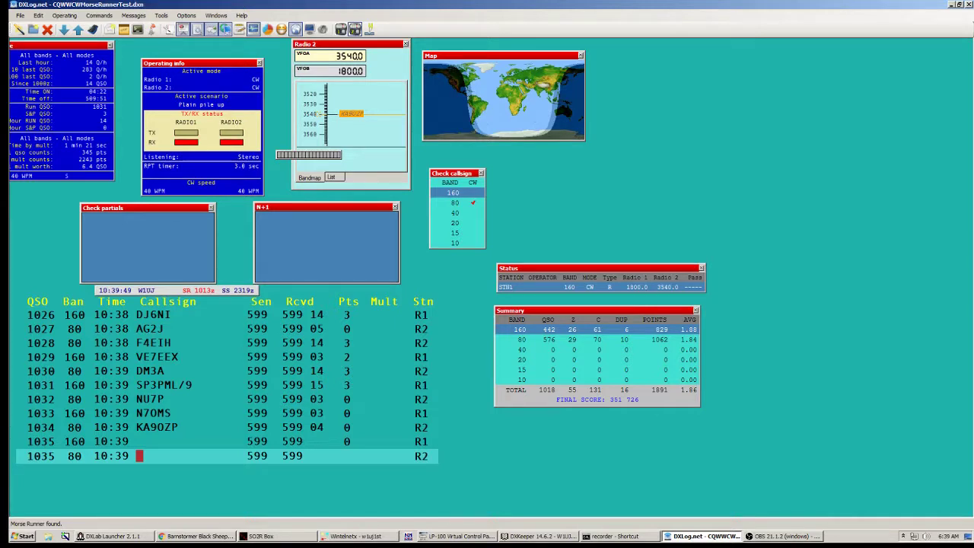
{"action": "type", "text": "JA3NOJ"}
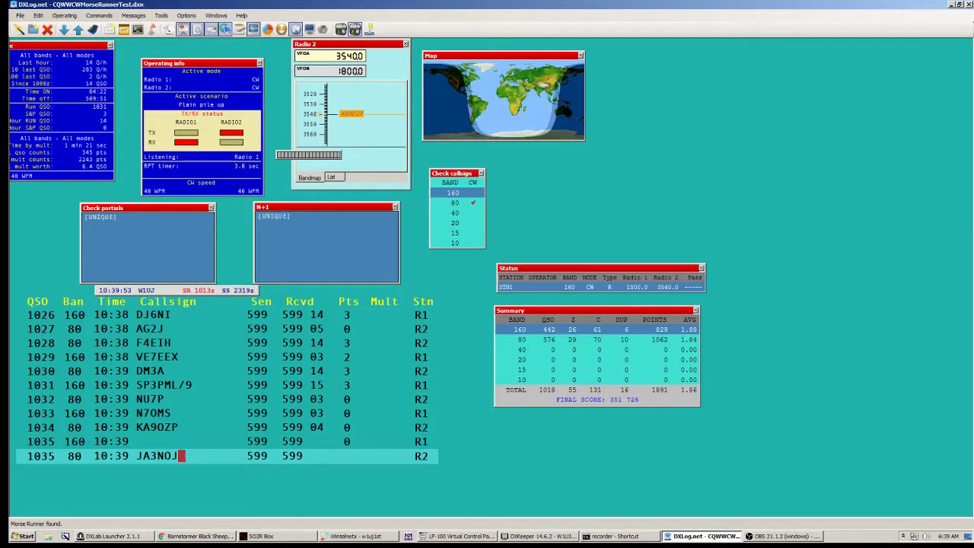
{"action": "key", "text": "Up"}
{"action": "type", "text": "1AN"}
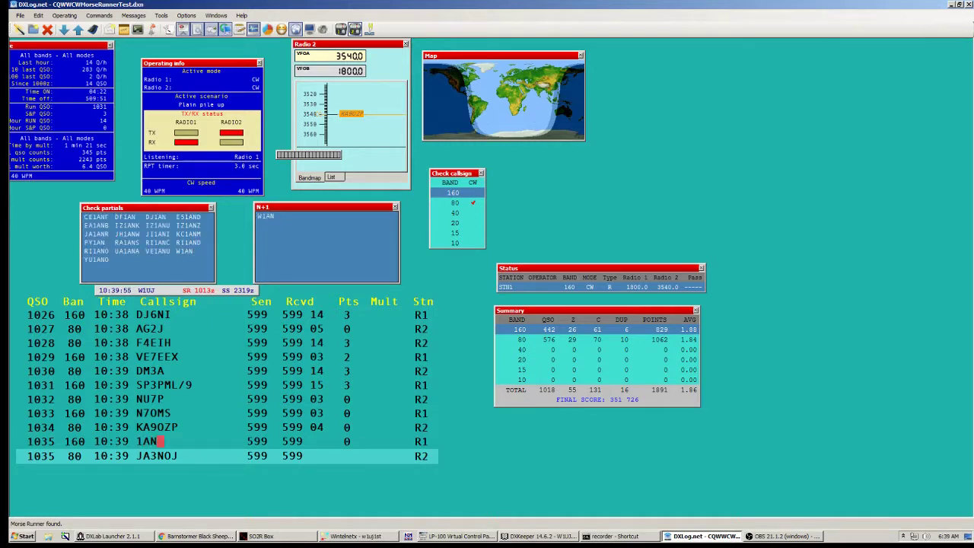
{"action": "key", "text": "Return"}
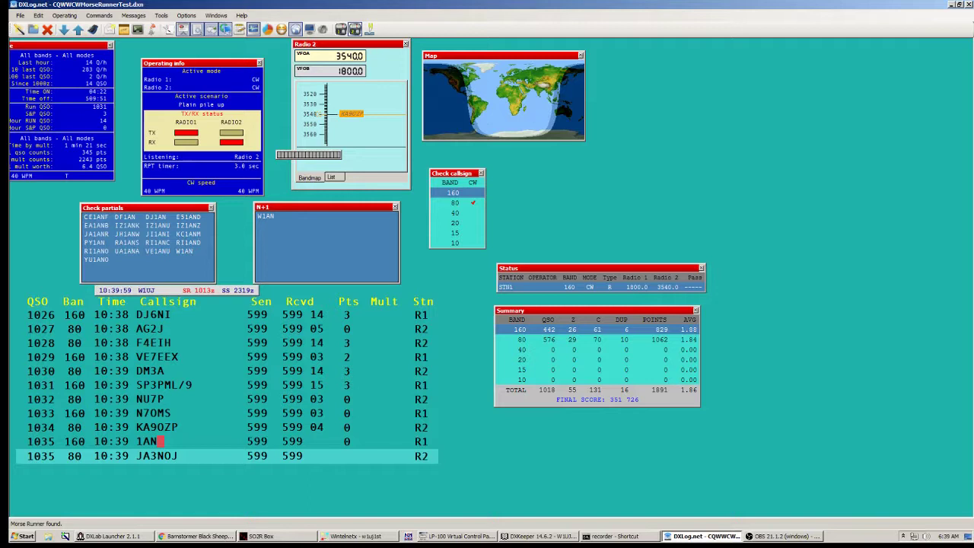
{"action": "key", "text": "Down"}
{"action": "key", "text": "Return"}
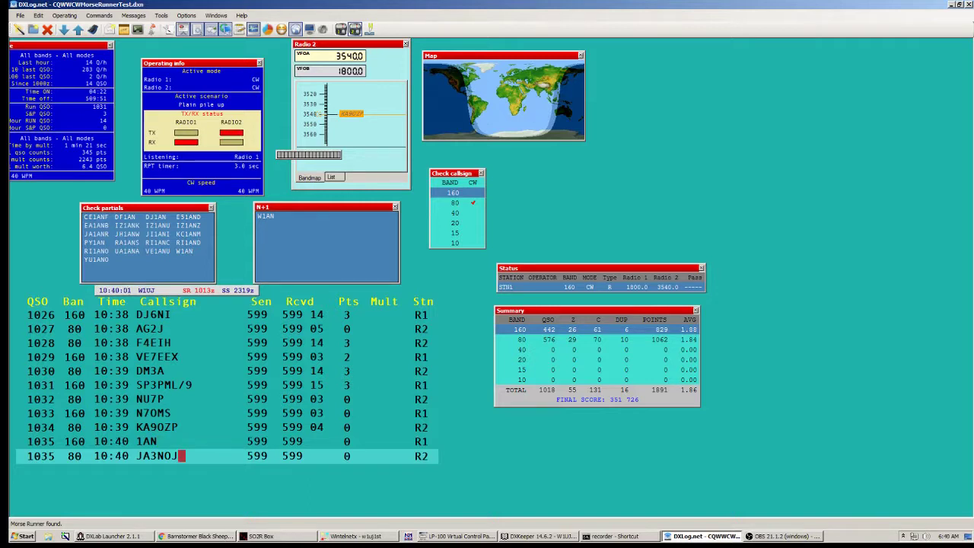
{"action": "key", "text": "Pause"}
{"action": "key", "text": "Home"}
{"action": "type", "text": "R"}
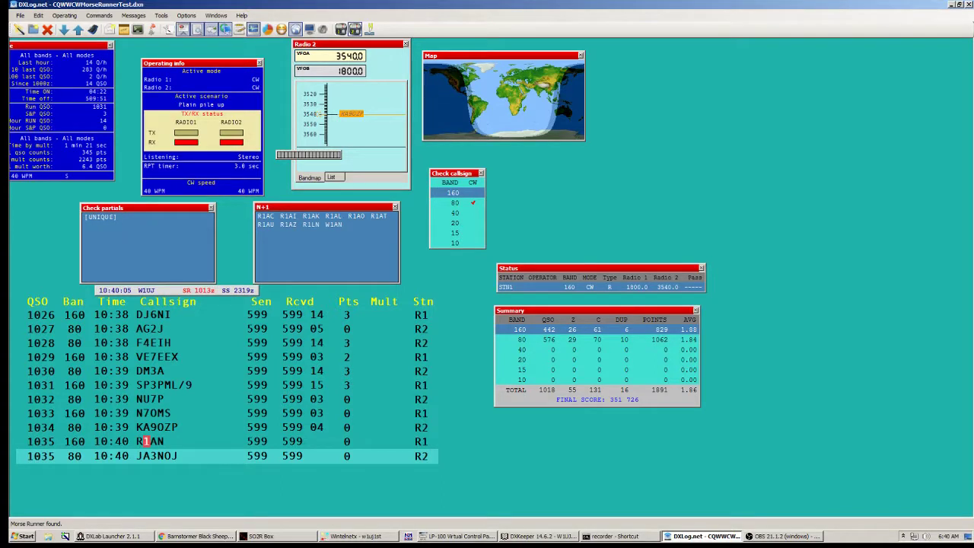
{"action": "type", "text": "Z"}
{"action": "key", "text": "space"}
{"action": "key", "text": "Pause"}
{"action": "key", "text": "space"}
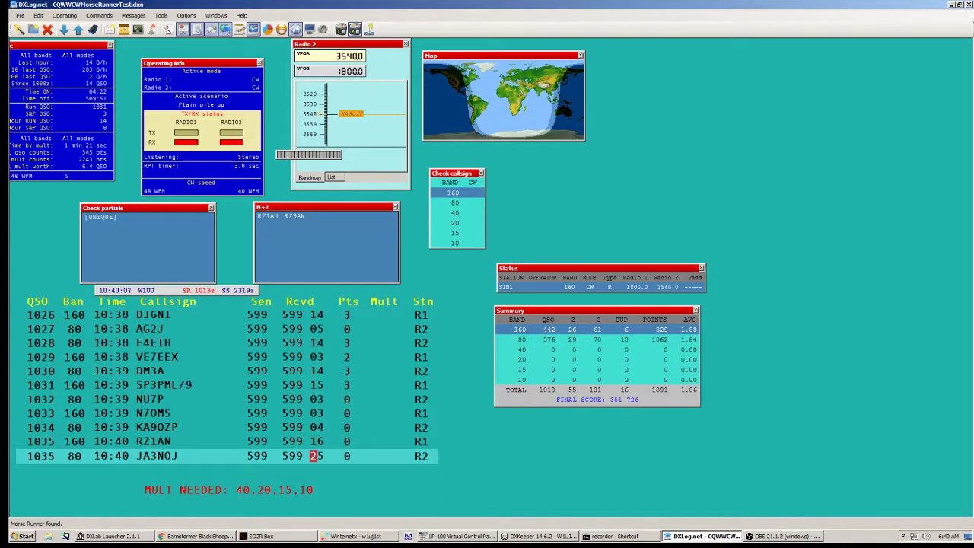
{"action": "key", "text": "Return"}
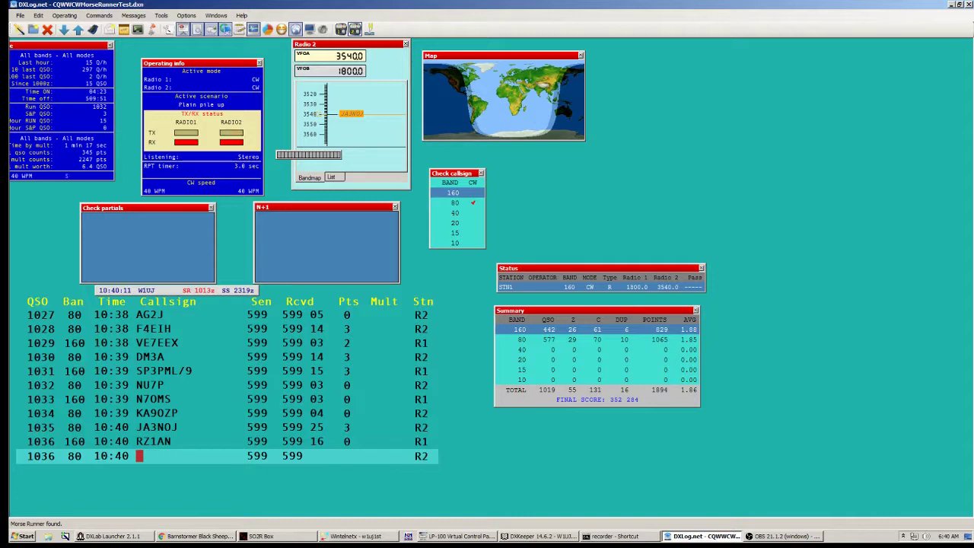
{"action": "key", "text": "Pause"}
{"action": "key", "text": "Return"}
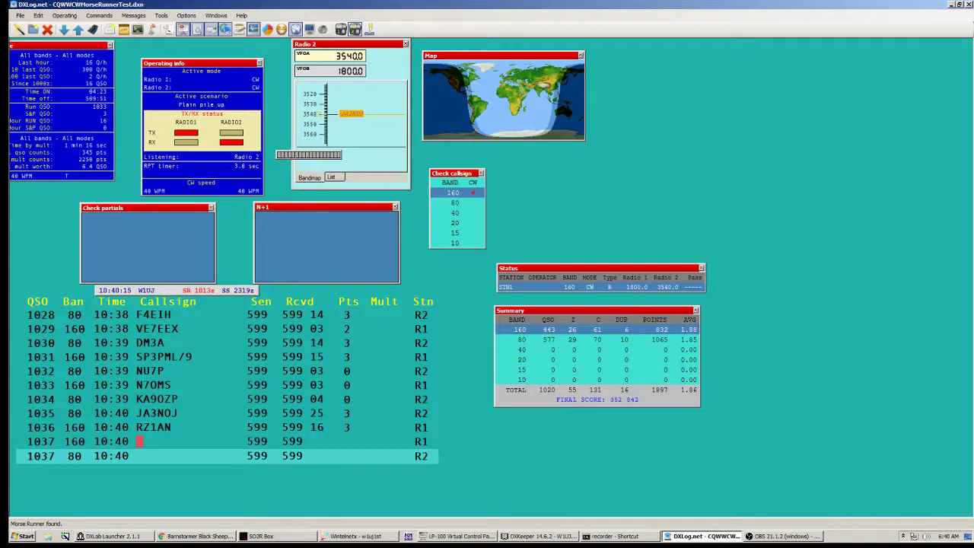
Step: Call CQ on 80 m, and enter callsign KF7TY on 160 m and W2ORC on 80 m
{"action": "key", "text": "Pause"}
{"action": "key", "text": "Return"}
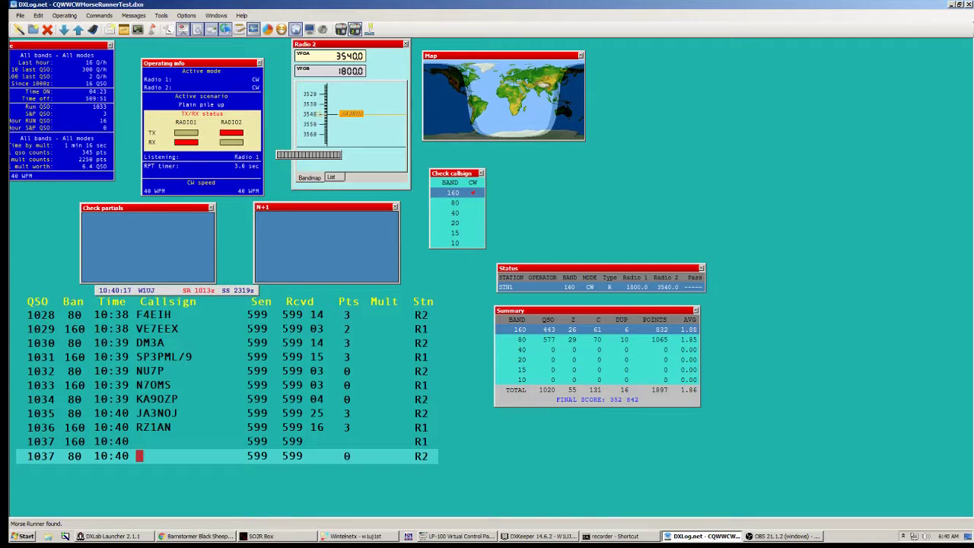
{"action": "key", "text": "Pause"}
{"action": "type", "text": "KF7TY"}
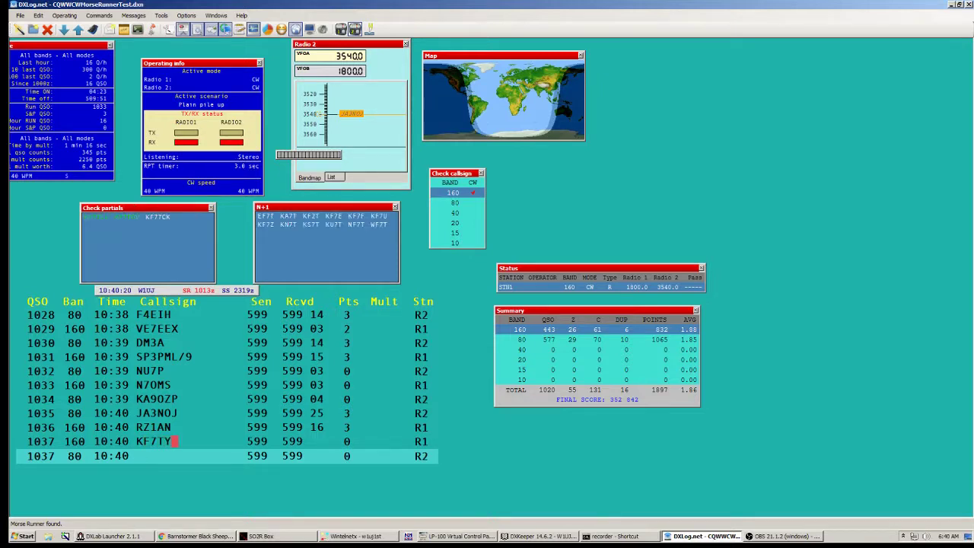
{"action": "key", "text": "Return"}
{"action": "type", "text": "W2O"}
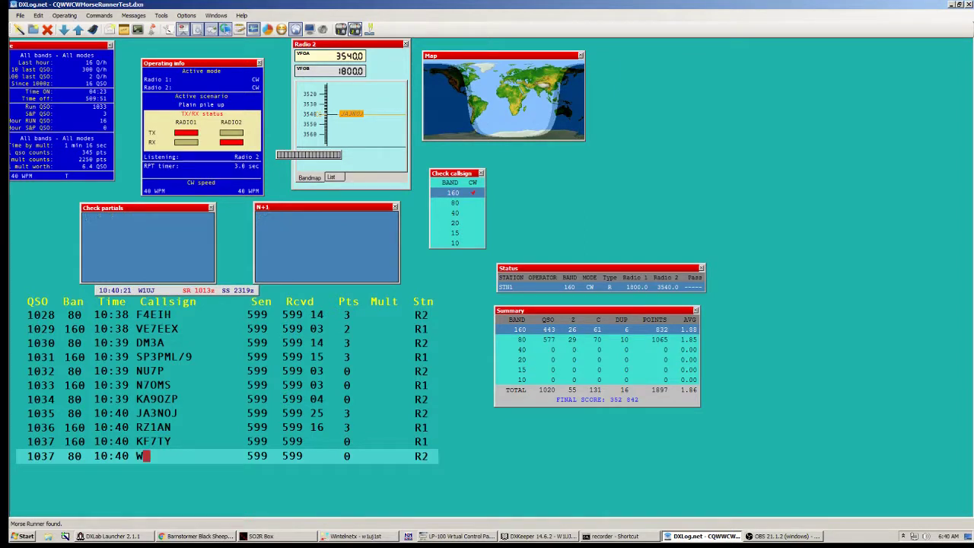
{"action": "type", "text": "C"}
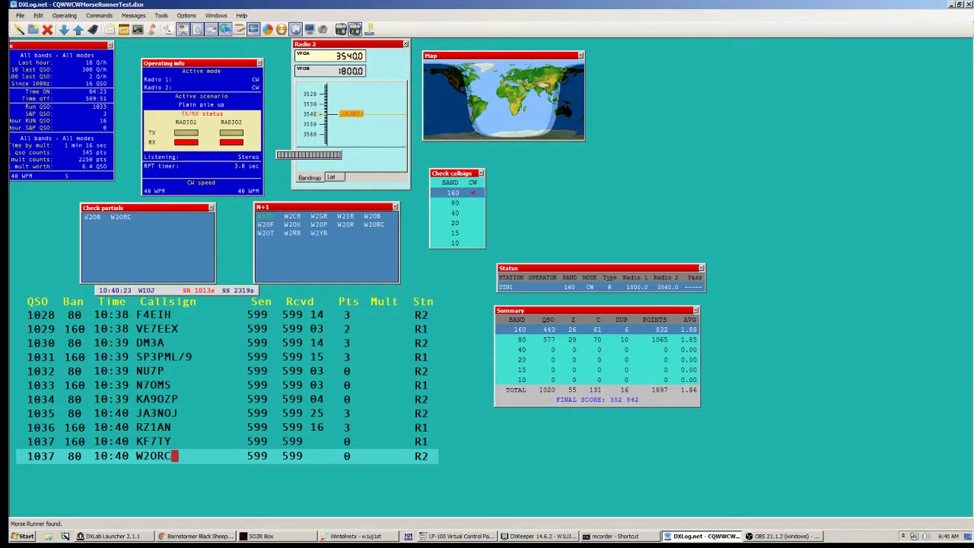
{"action": "key", "text": "Return"}
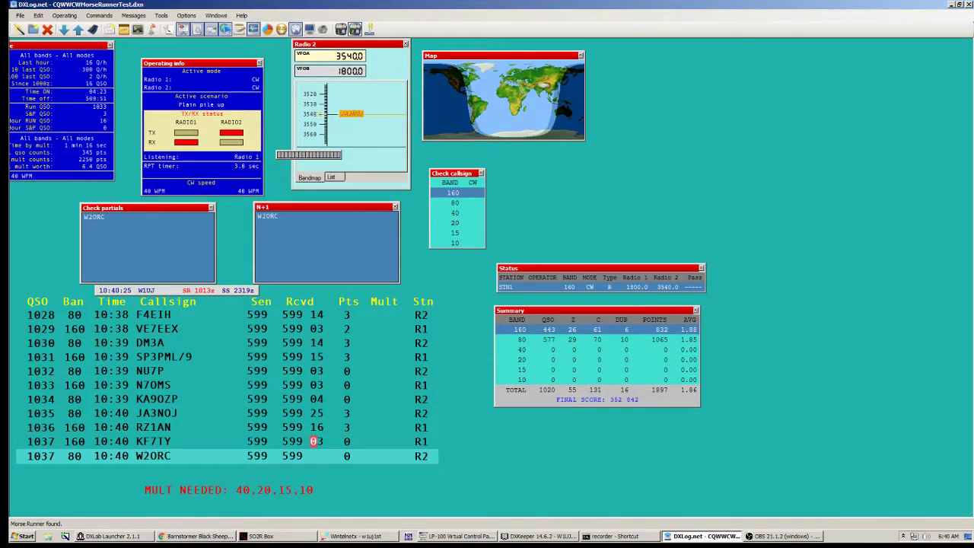
{"action": "key", "text": "Return"}
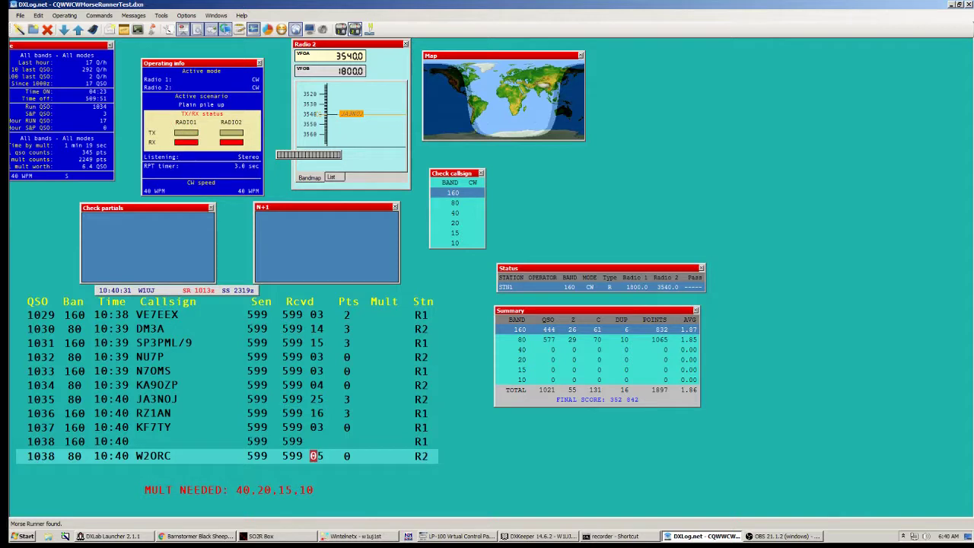
{"action": "key", "text": "Return"}
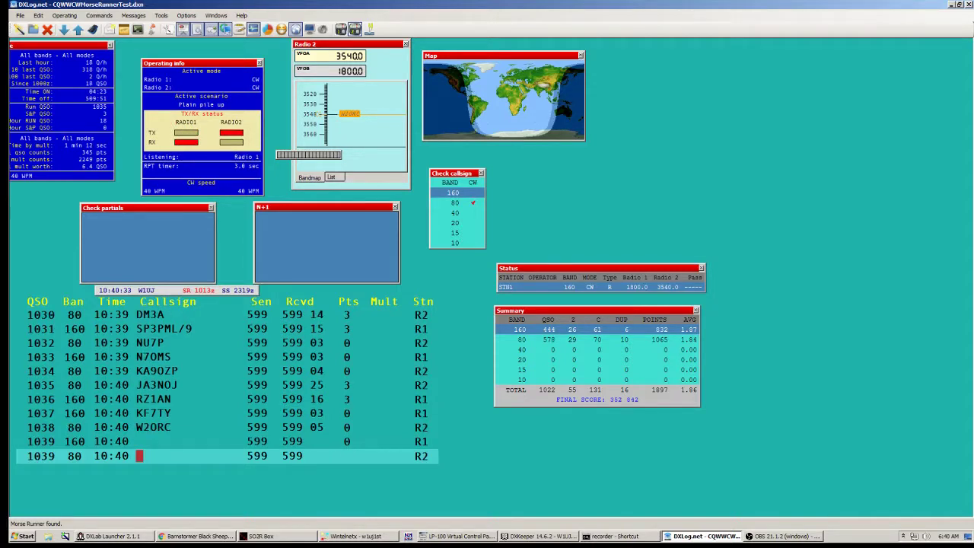
{"action": "key", "text": "Pause"}
{"action": "key", "text": "Pause"}
{"action": "type", "text": "X"}
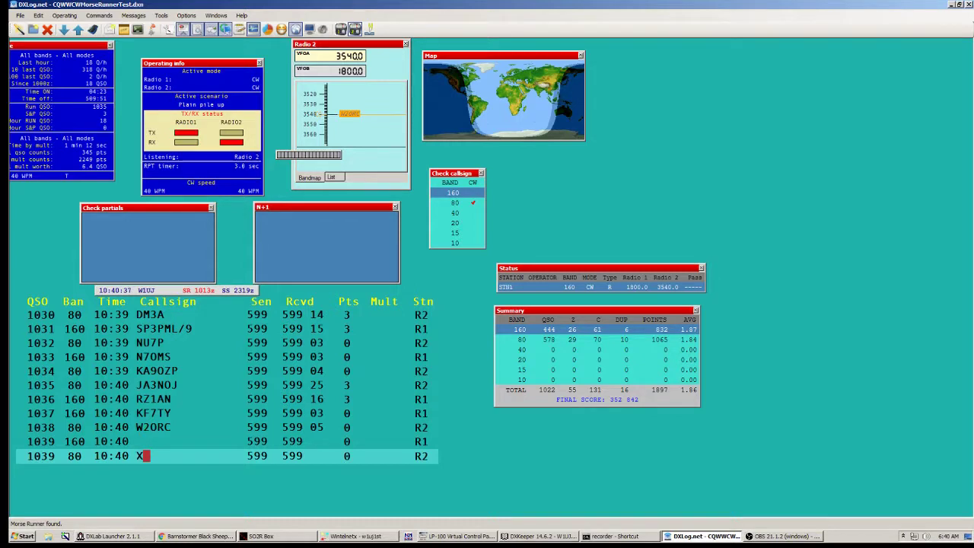
{"action": "type", "text": "Q7UP"}
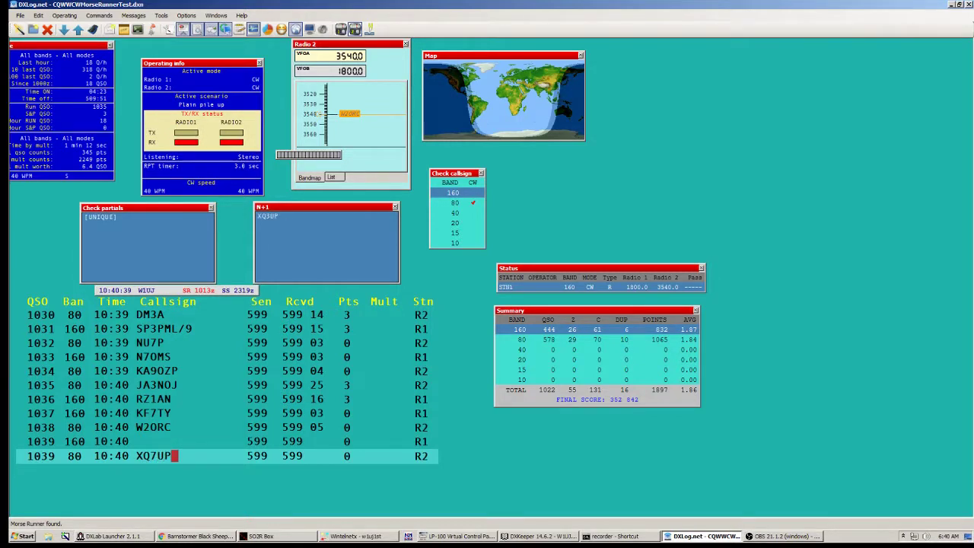
{"action": "key", "text": "Return"}
{"action": "key", "text": "Pause"}
{"action": "type", "text": "LU3DW"}
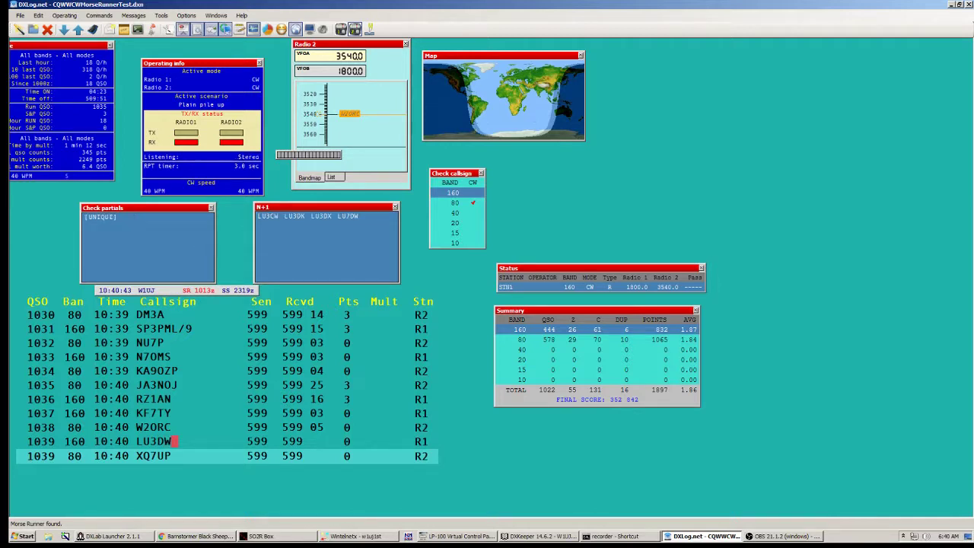
{"action": "key", "text": "Return"}
{"action": "key", "text": "Pause"}
{"action": "key", "text": "space"}
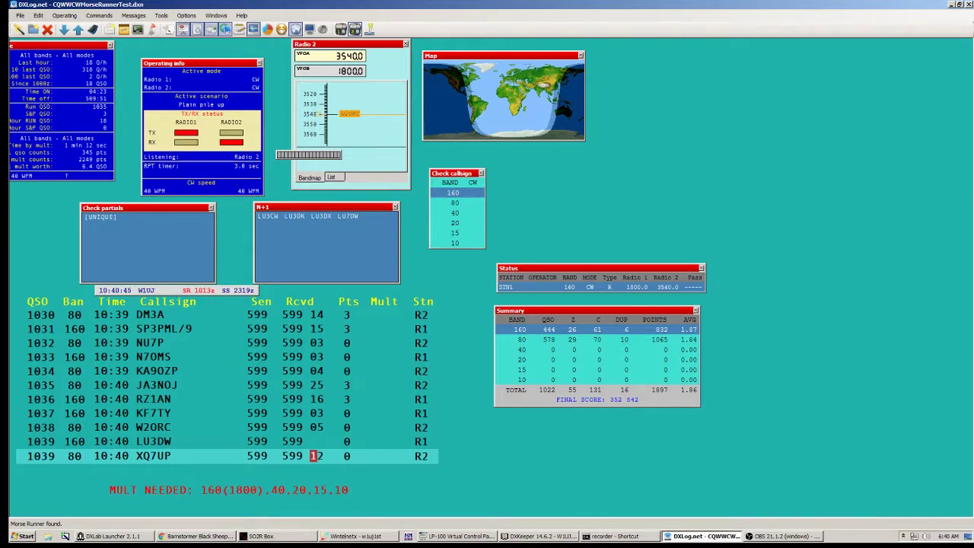
{"action": "key", "text": "Return"}
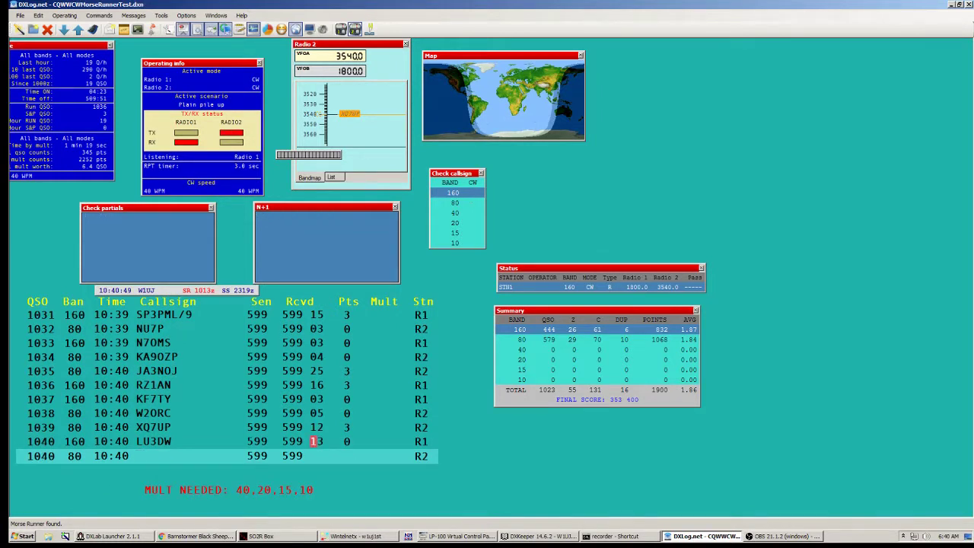
{"action": "key", "text": "Return"}
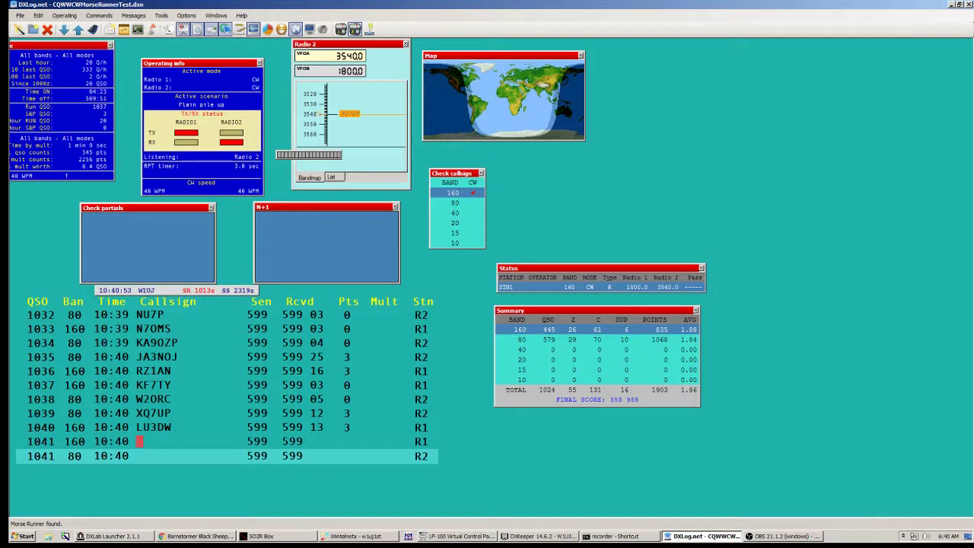
Step: Call CQ on 80 m, and enter callsign JR6HMJ/1 on 160 m and the partial call DYZ on 80 m
{"action": "key", "text": "F1"}
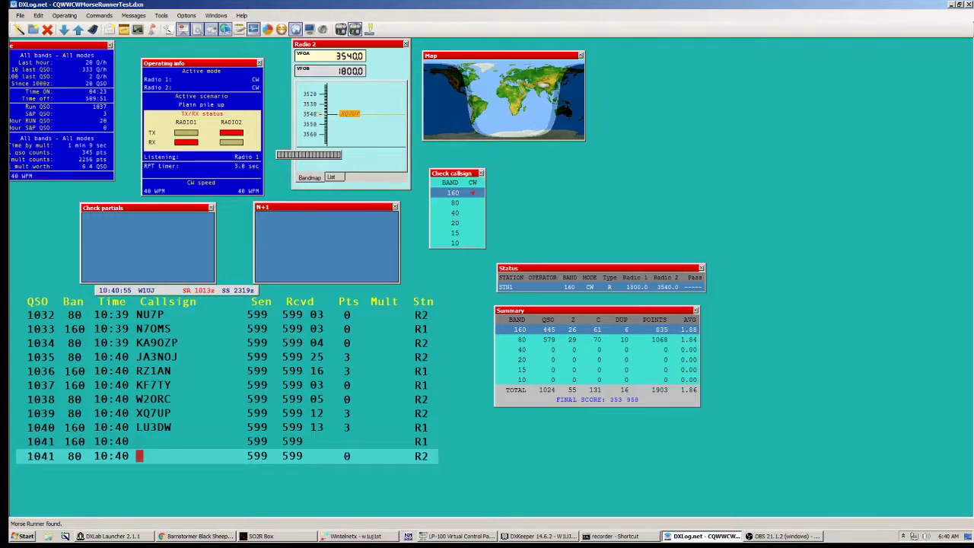
{"action": "key", "text": "Pause"}
{"action": "type", "text": "JR6H"}
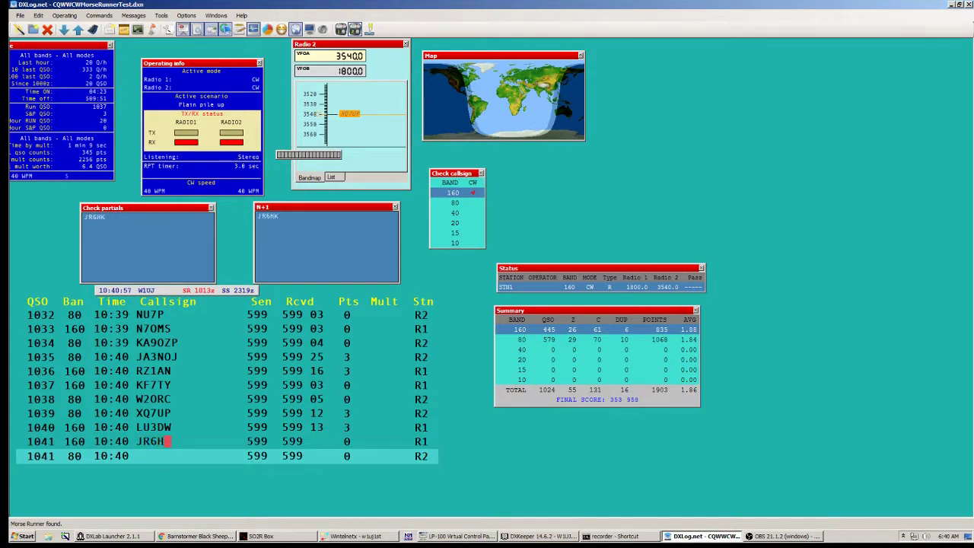
{"action": "type", "text": "MJ/1"}
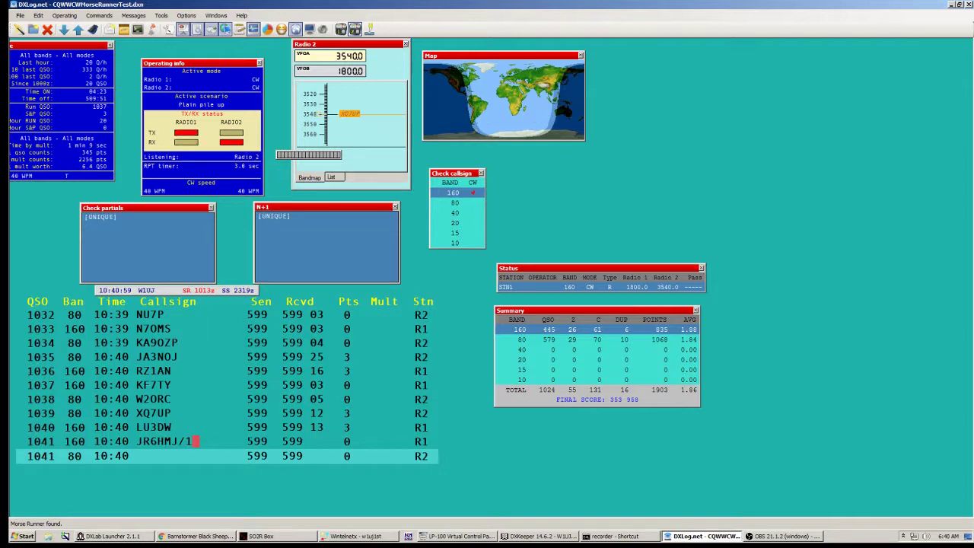
{"action": "key", "text": "Pause"}
{"action": "type", "text": "DYZ"}
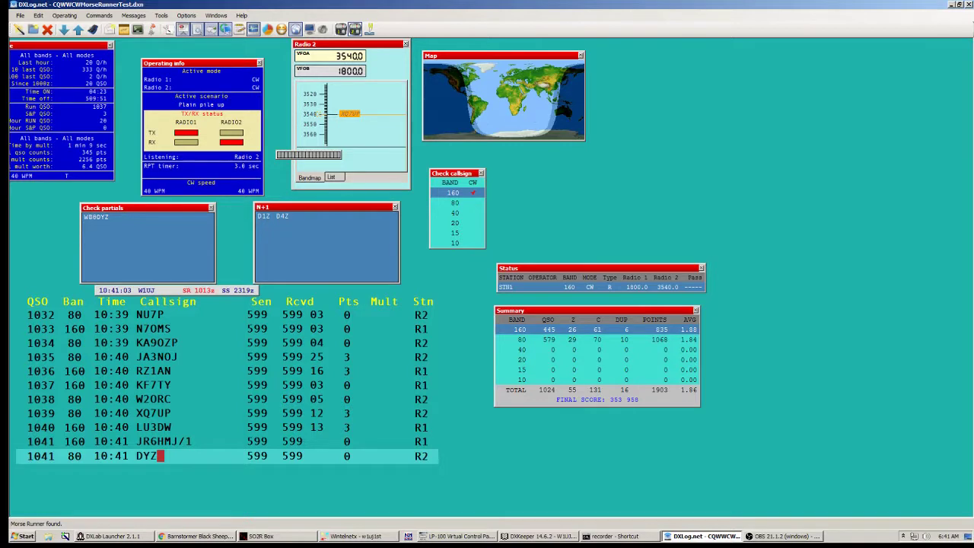
{"action": "key", "text": "Return"}
{"action": "key", "text": "Pause"}
{"action": "key", "text": "space"}
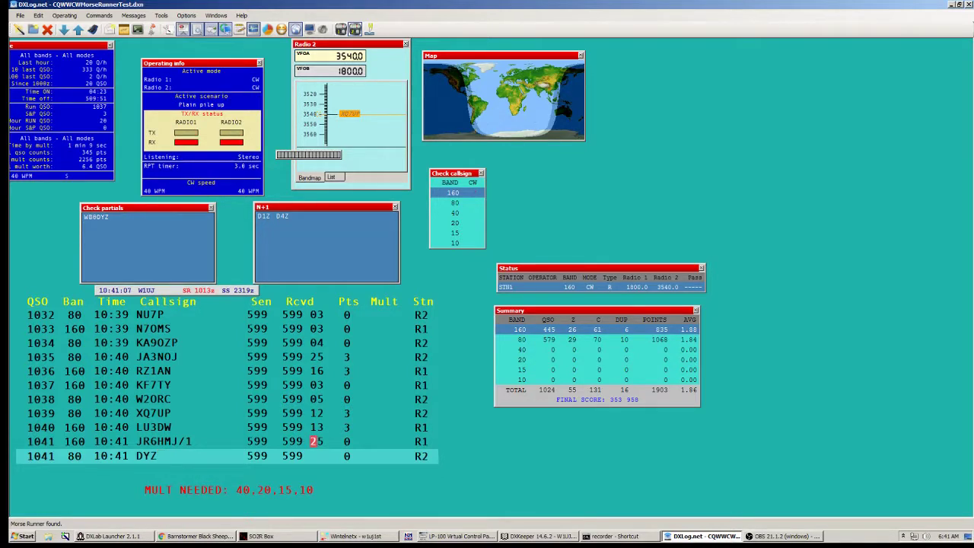
{"action": "key", "text": "Return"}
{"action": "key", "text": "Pause"}
{"action": "key", "text": "Home"}
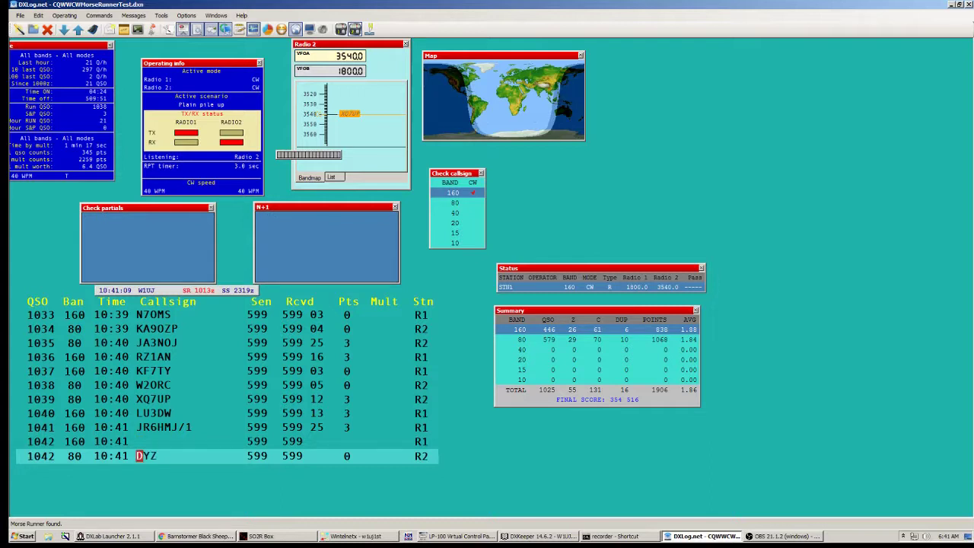
{"action": "type", "text": "IN3"}
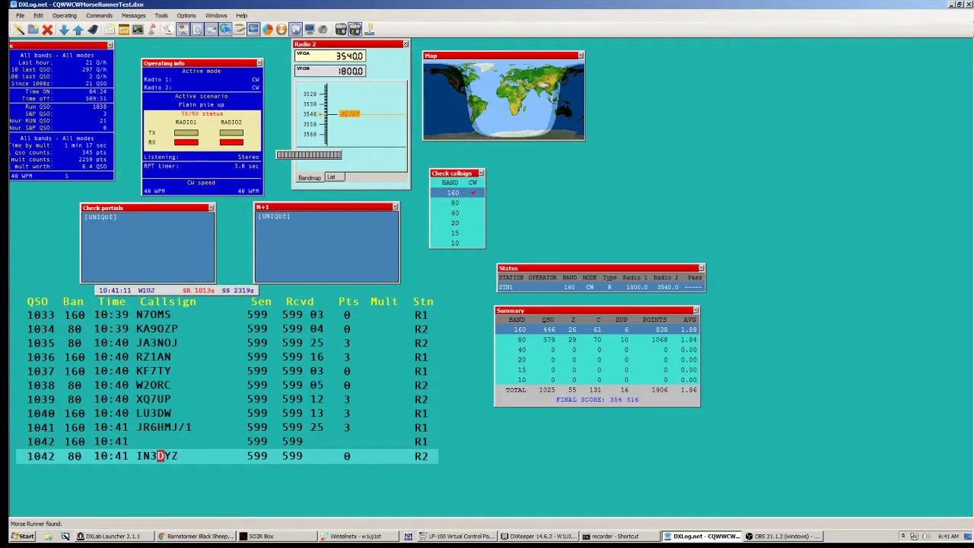
{"action": "key", "text": "Pause"}
{"action": "key", "text": "F1"}
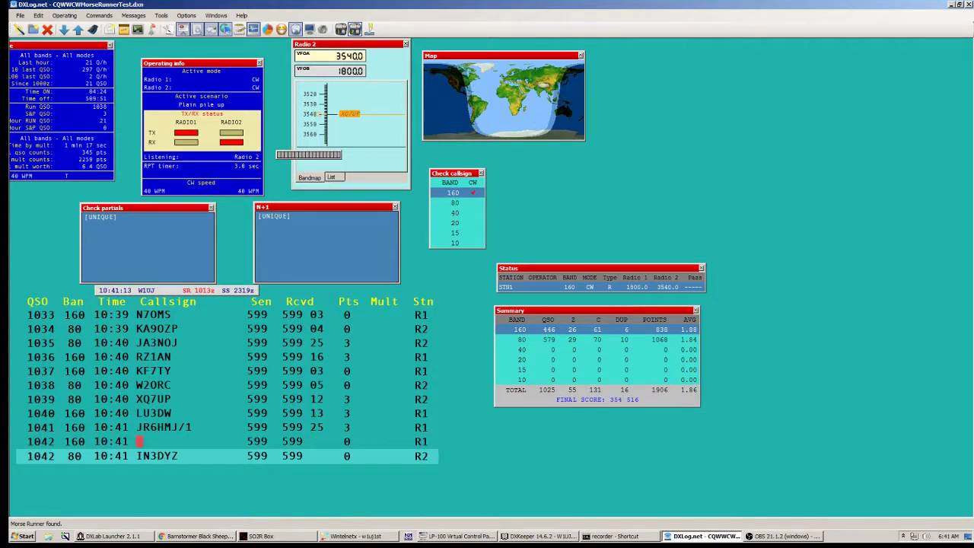
{"action": "key", "text": "Pause"}
{"action": "key", "text": "space"}
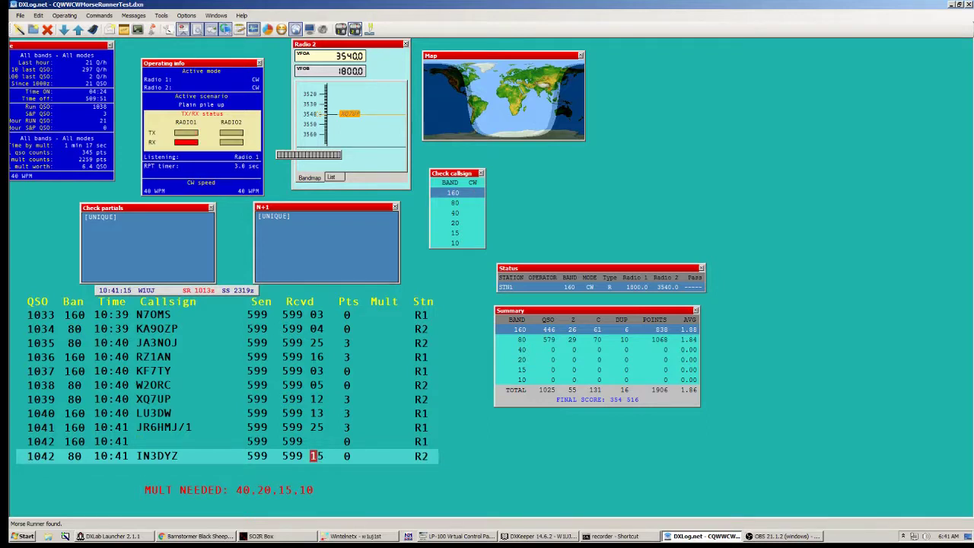
{"action": "key", "text": "Return"}
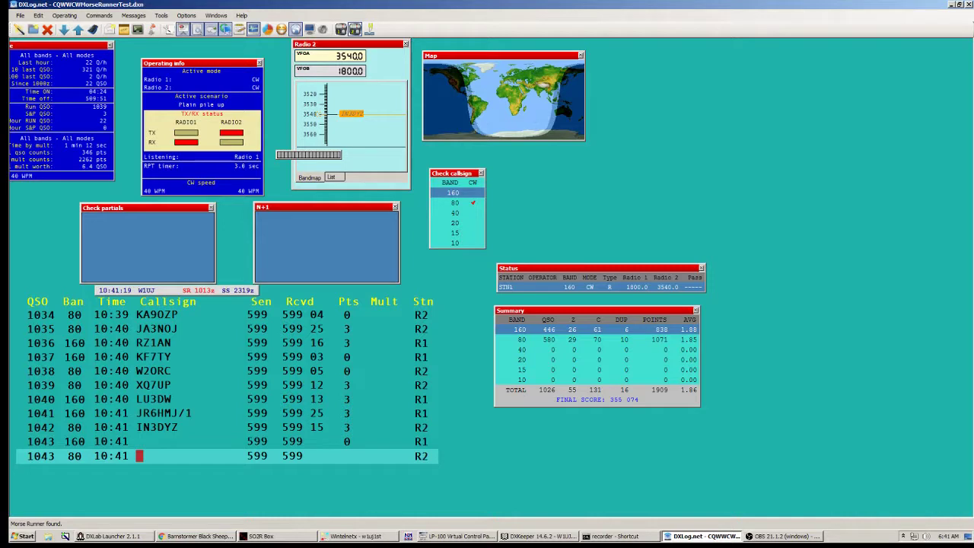
{"action": "key", "text": "Pause"}
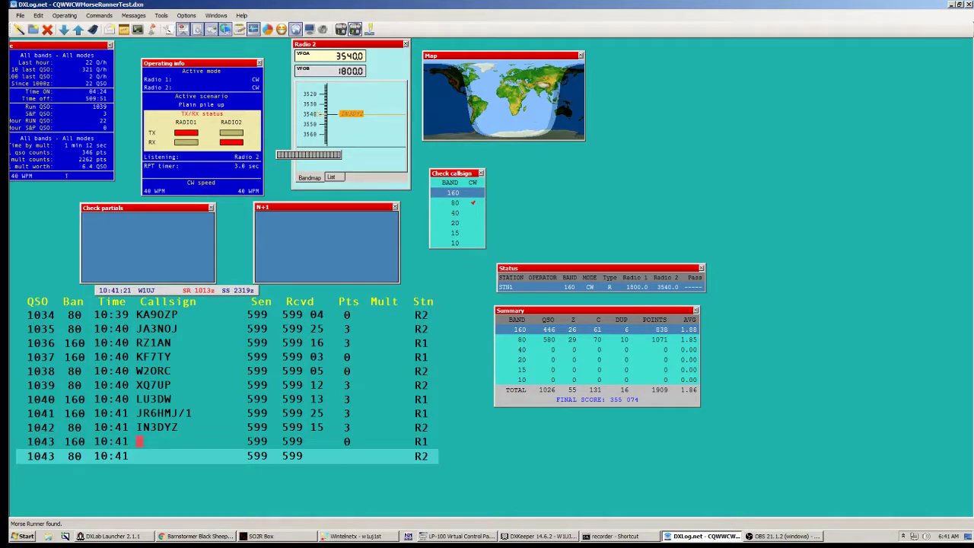
{"action": "key", "text": "Pause"}
{"action": "type", "text": "IN3BYZ"}
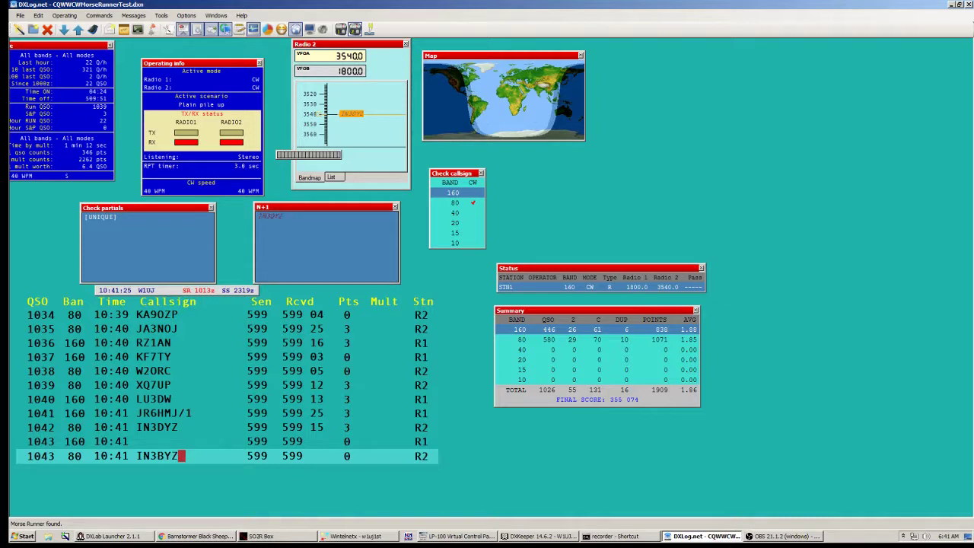
{"action": "key", "text": "Pause"}
{"action": "key", "text": "Up"}
{"action": "key", "text": "Right"}
{"action": "key", "text": "Right"}
{"action": "key", "text": "Right"}
{"action": "key", "text": "Return"}
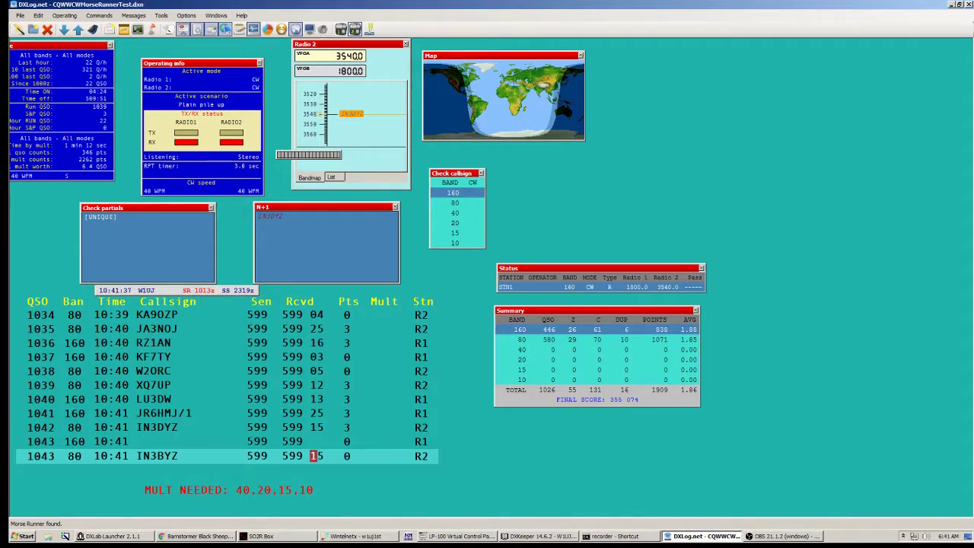
{"action": "key", "text": "Return"}
{"action": "type", "text": "W3YY"}
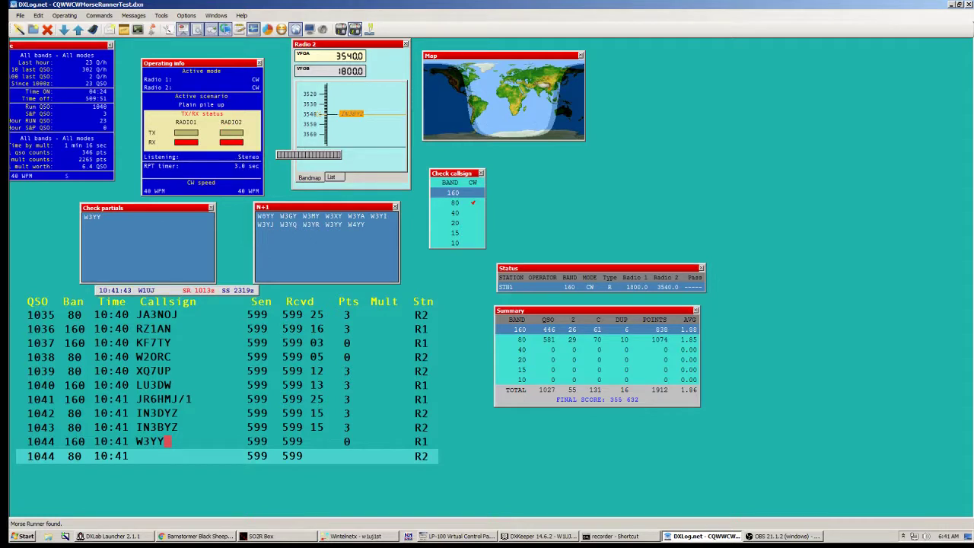
{"action": "key", "text": "Return"}
{"action": "key", "text": "grave"}
{"action": "key", "text": "F1"}
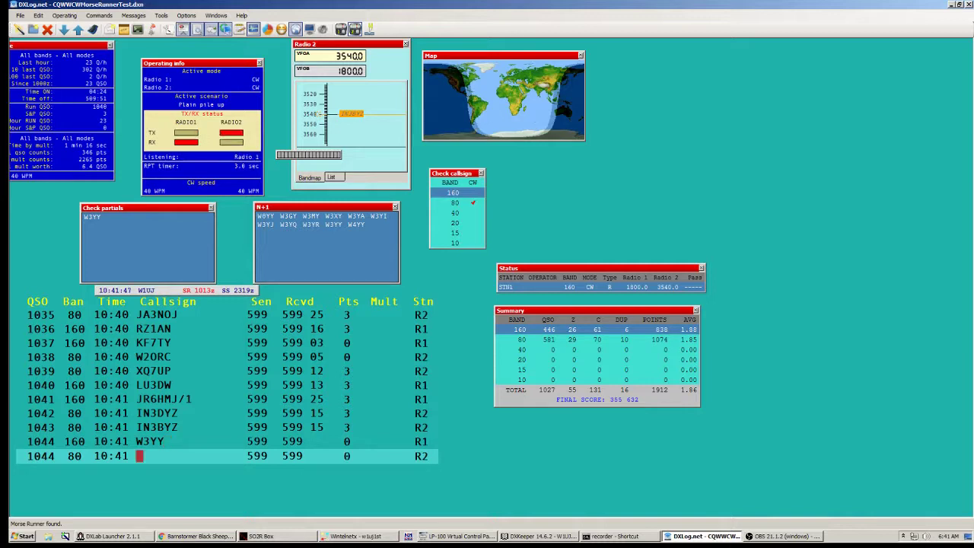
{"action": "key", "text": "grave"}
{"action": "key", "text": "space"}
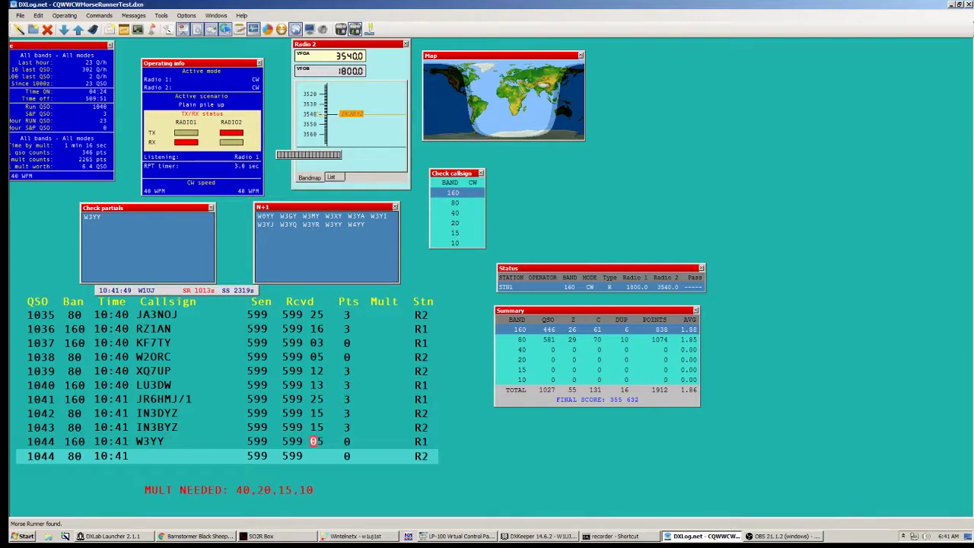
{"action": "key", "text": "Return"}
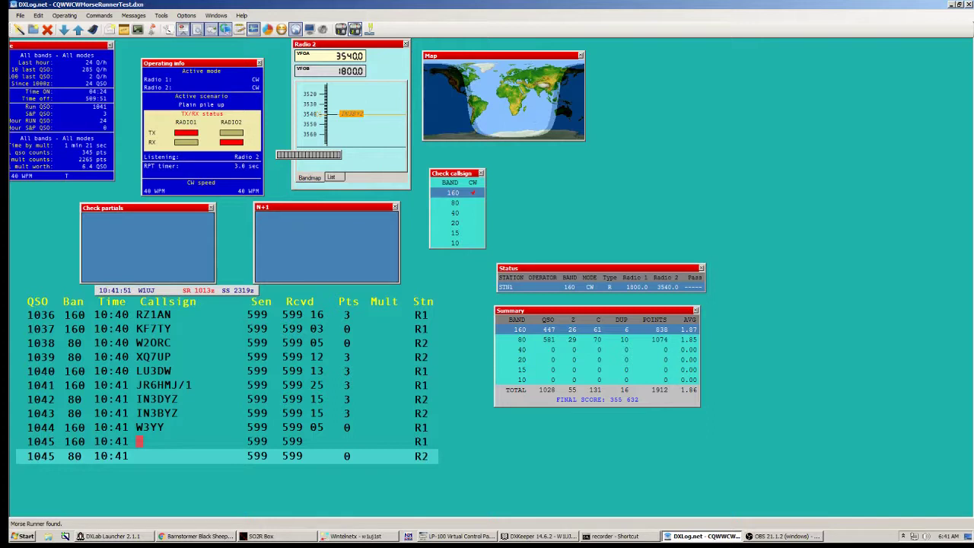
{"action": "key", "text": "Pause"}
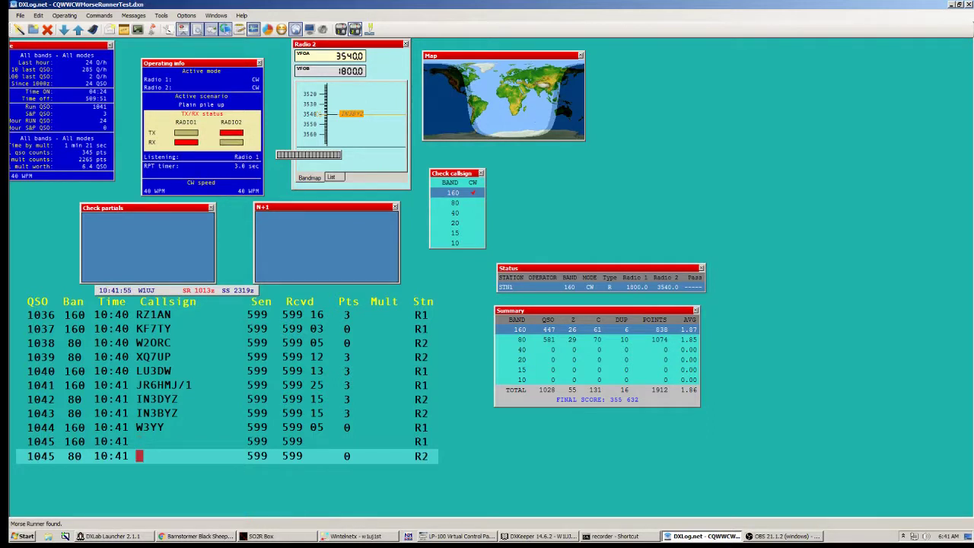
{"action": "key", "text": "Pause"}
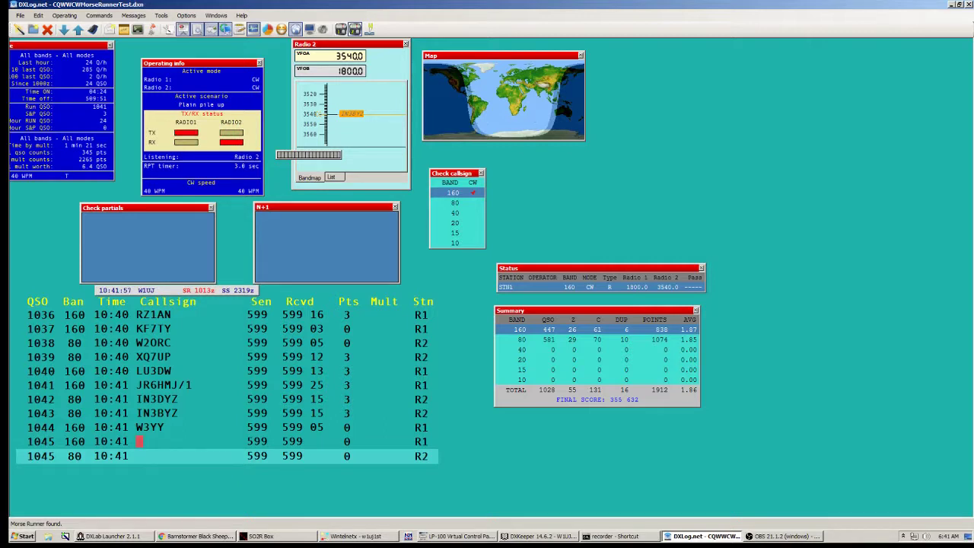
{"action": "key", "text": "Pause"}
{"action": "type", "text": "YP"}
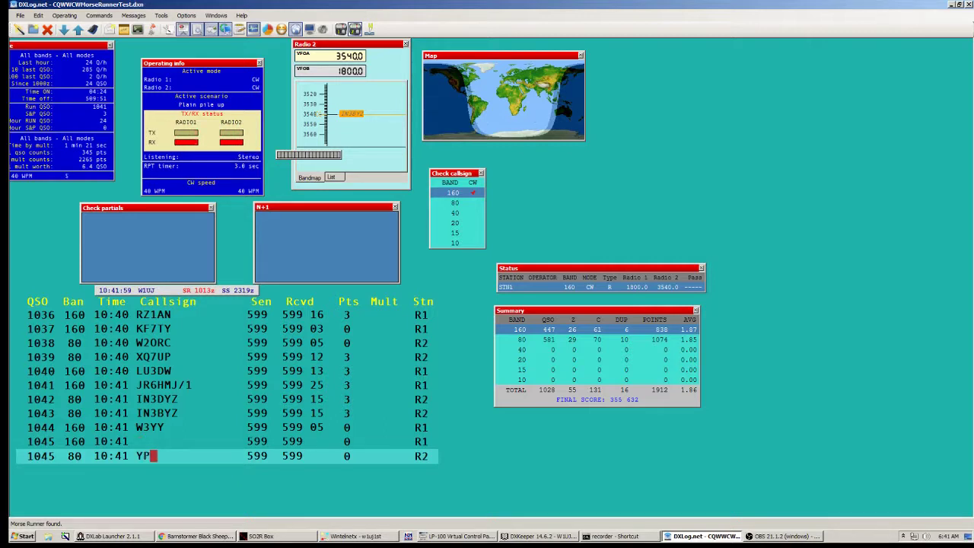
{"action": "type", "text": "2DX"}
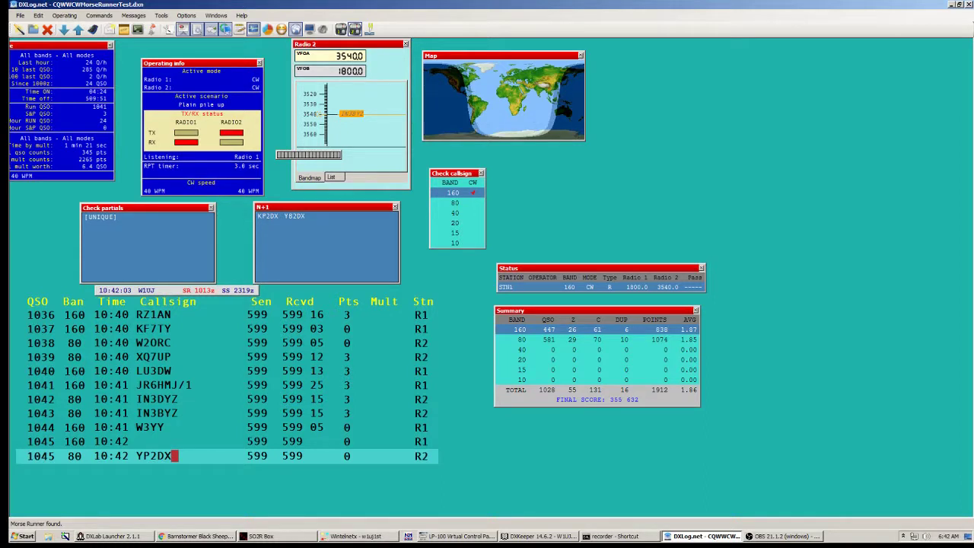
Step: Enter callsign I4UVC on 160 m and log YP2DX on 80 m with zone 20
{"action": "key", "text": "Pause"}
{"action": "type", "text": "I4U"}
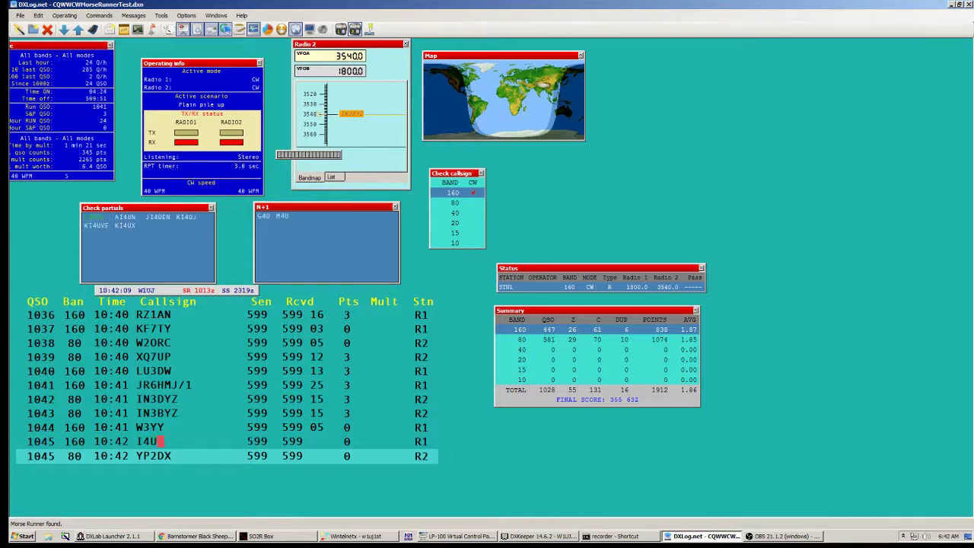
{"action": "type", "text": "VC"}
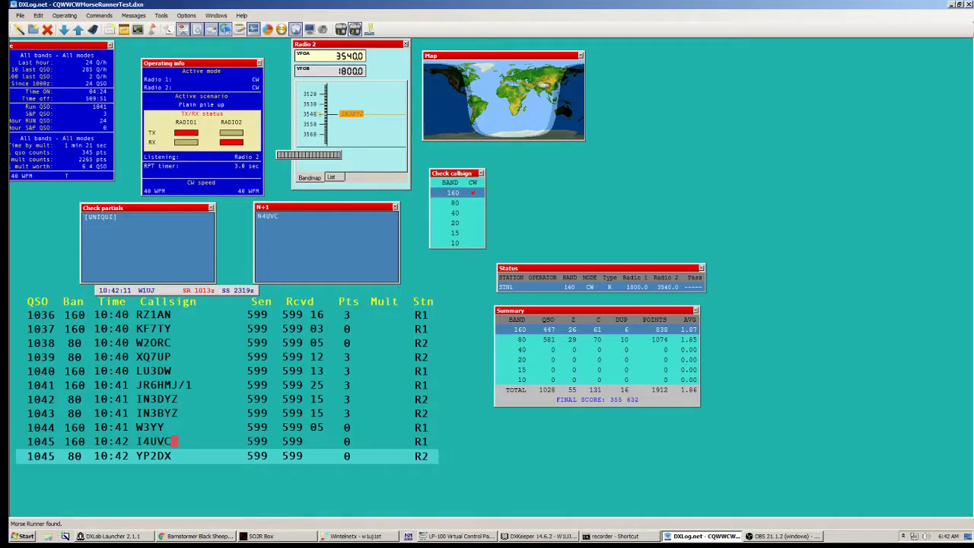
{"action": "key", "text": "Pause"}
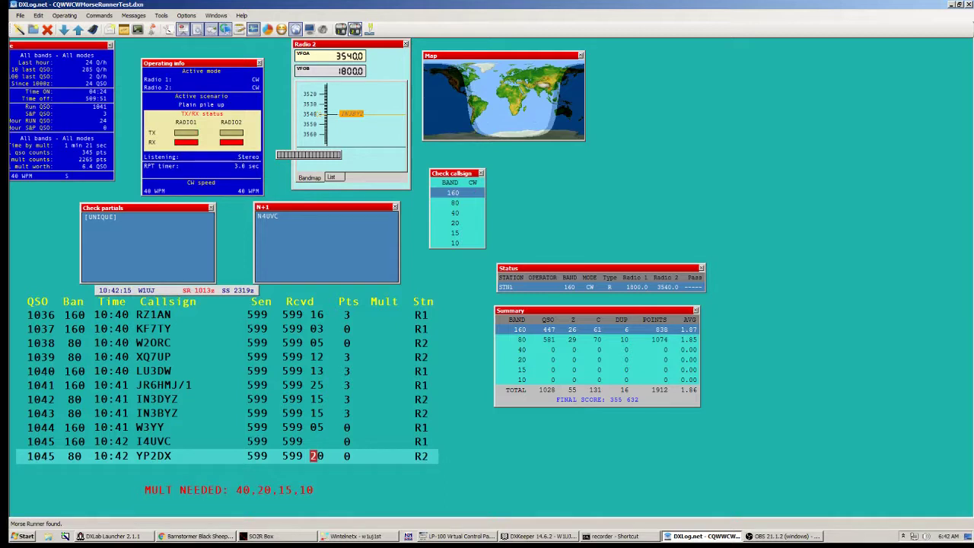
{"action": "key", "text": "Return"}
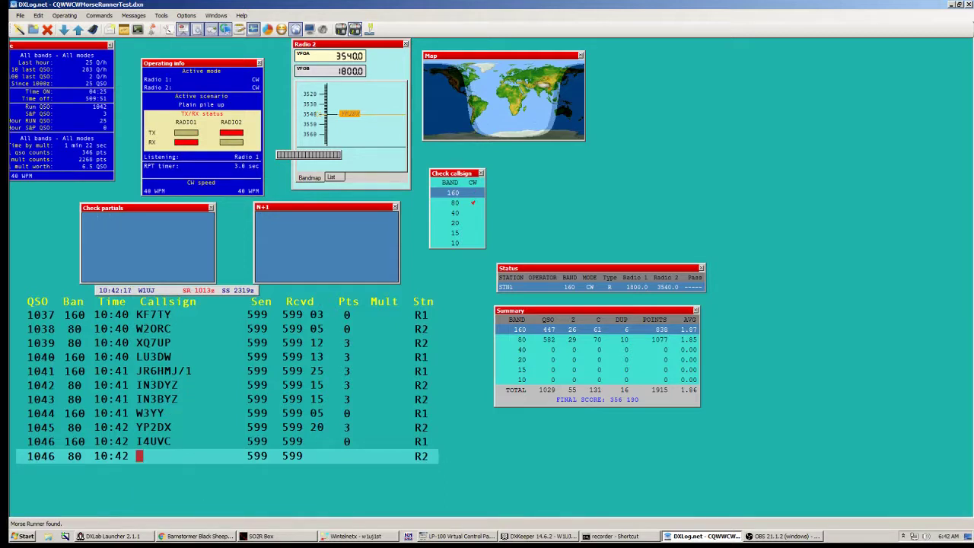
Step: Correct the 160 m callsign to I4USC and log the contact with zone 15
{"action": "key", "text": "Up"}
{"action": "key", "text": "Up"}
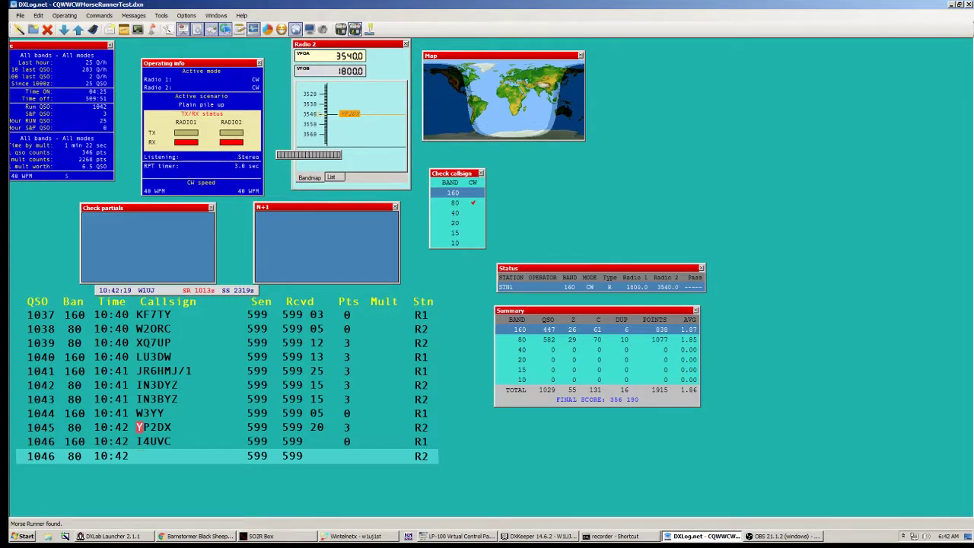
{"action": "key", "text": "Down"}
{"action": "key", "text": "Right"}
{"action": "type", "text": "H"}
{"action": "key", "text": "Insert"}
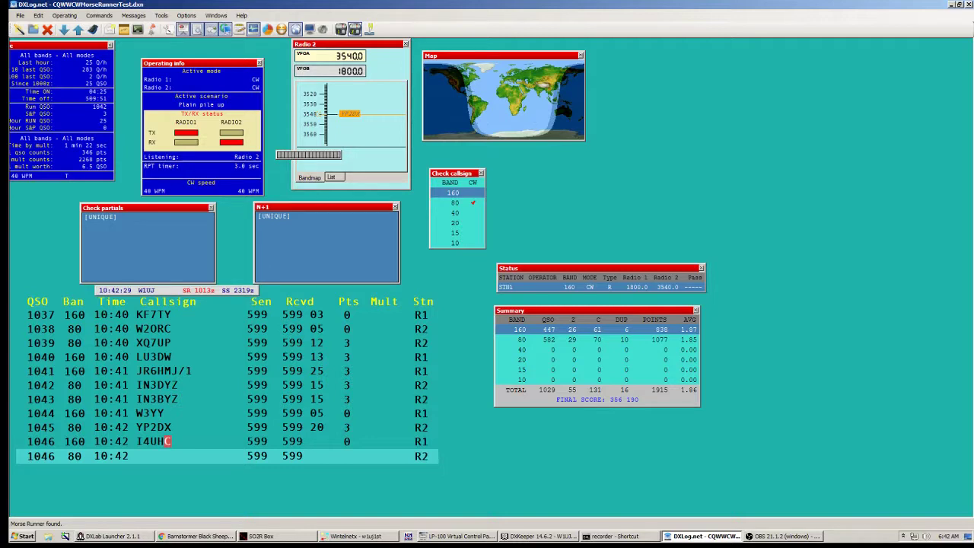
{"action": "key", "text": "Left"}
{"action": "type", "text": "S"}
{"action": "key", "text": "space"}
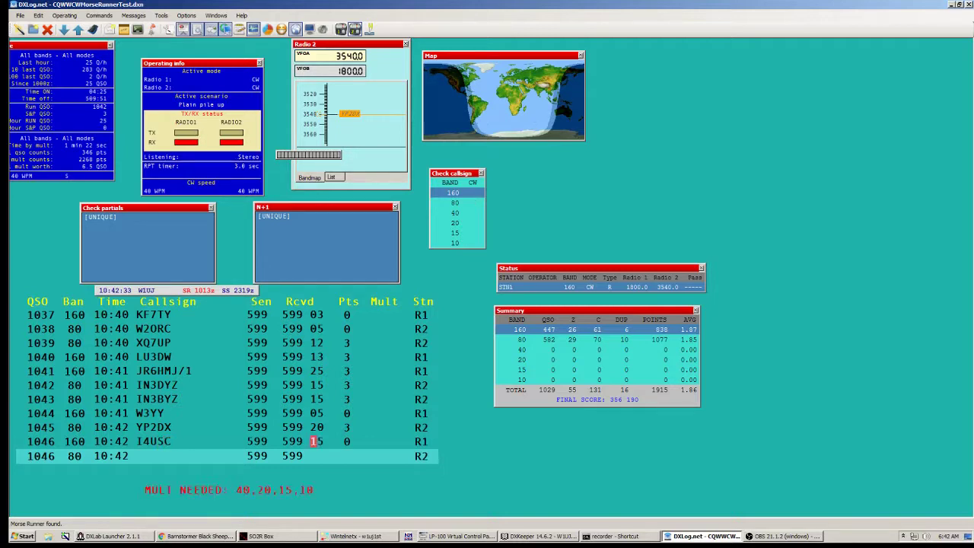
{"action": "key", "text": "Return"}
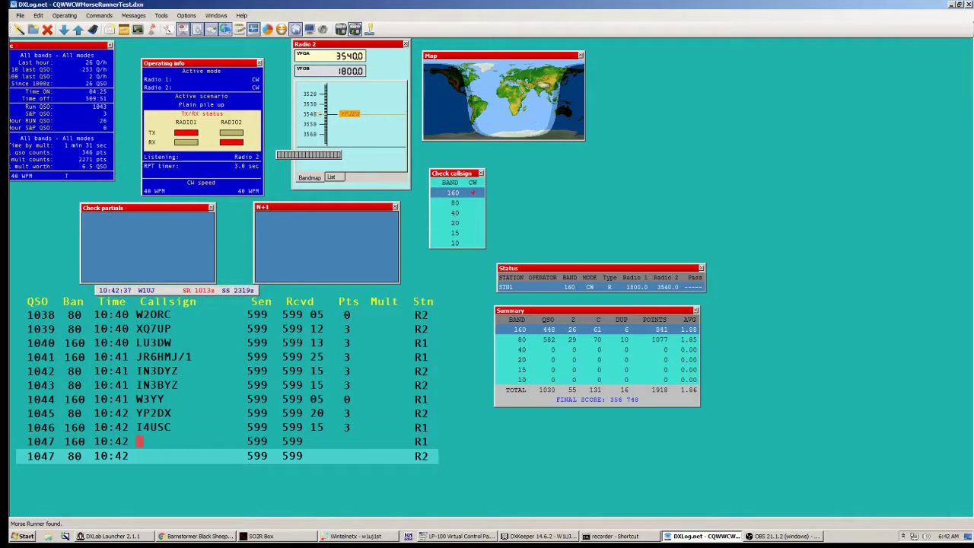
{"action": "key", "text": "Pause"}
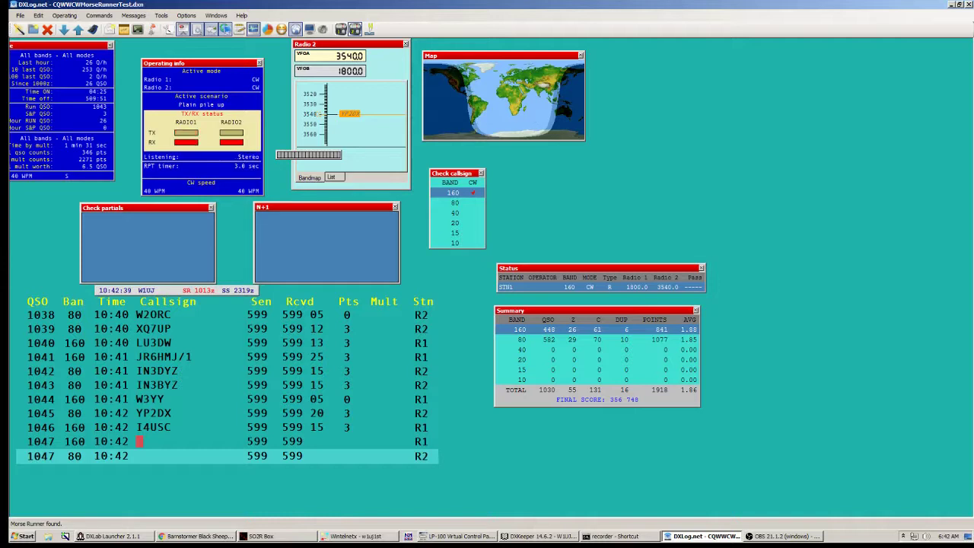
{"action": "key", "text": "Pause"}
{"action": "type", "text": "GD6IA"}
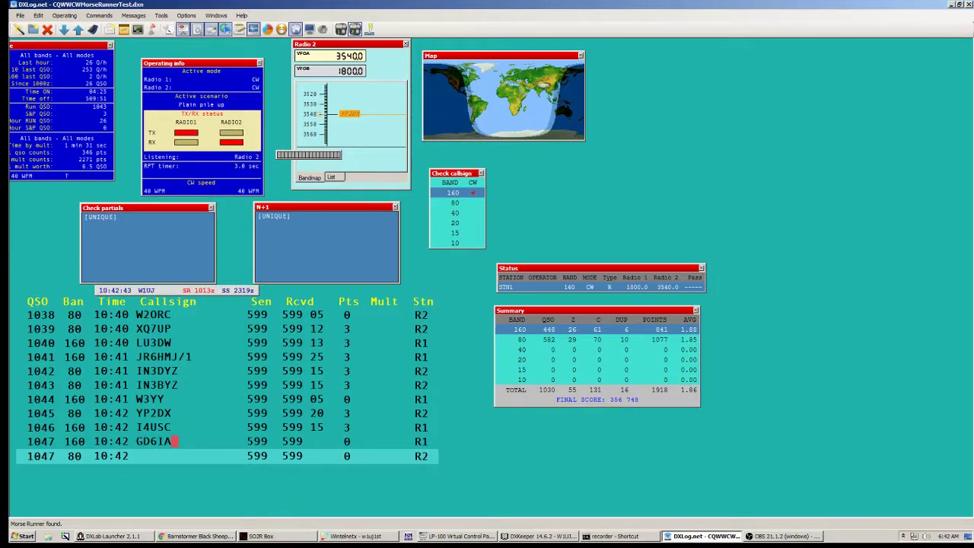
{"action": "key", "text": "Pause"}
{"action": "type", "text": "WJ7U"}
{"action": "key", "text": "Pause"}
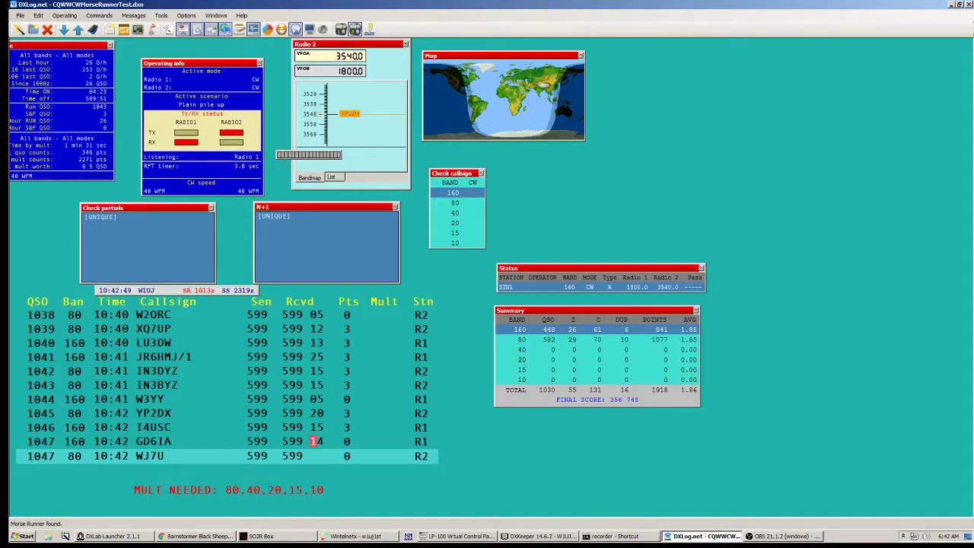
{"action": "key", "text": "Return"}
{"action": "key", "text": "Pause"}
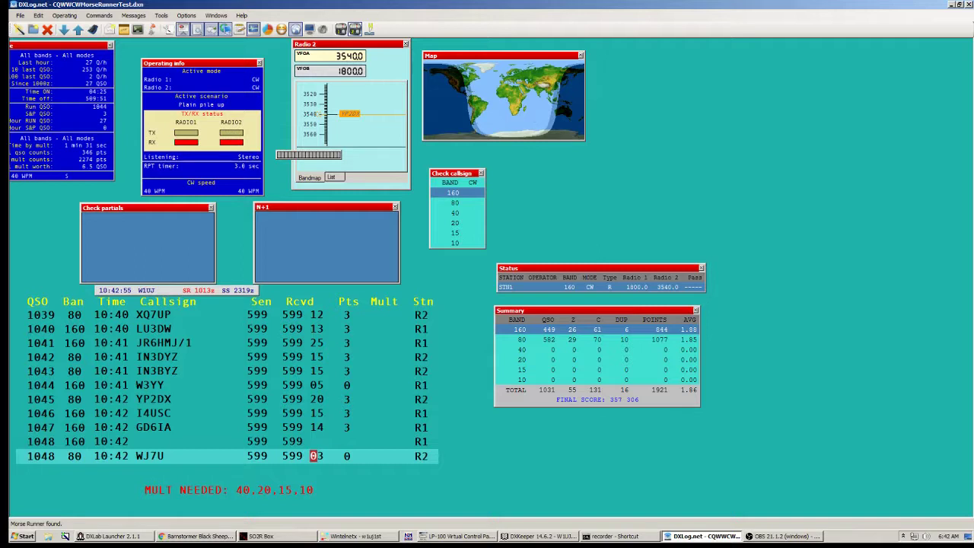
{"action": "key", "text": "F1"}
{"action": "key", "text": "Return"}
{"action": "key", "text": "Pause"}
{"action": "type", "text": "EI4DW"}
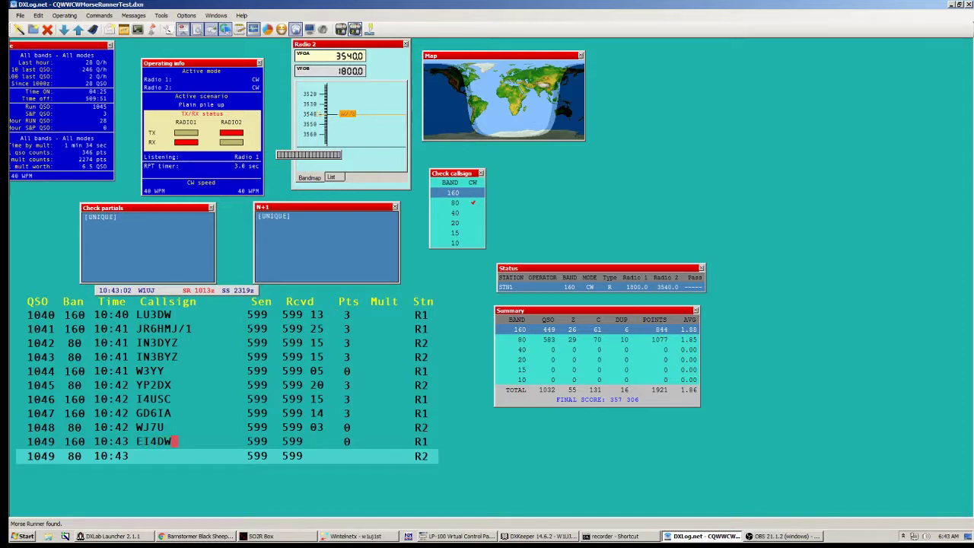
{"action": "key", "text": "Return"}
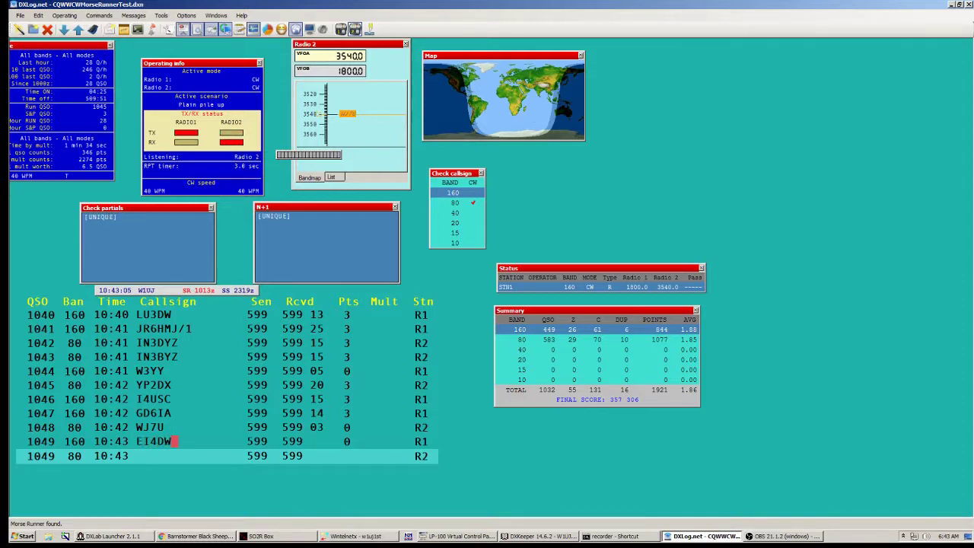
{"action": "key", "text": "Pause"}
{"action": "key", "text": "Return"}
{"action": "key", "text": "Pause"}
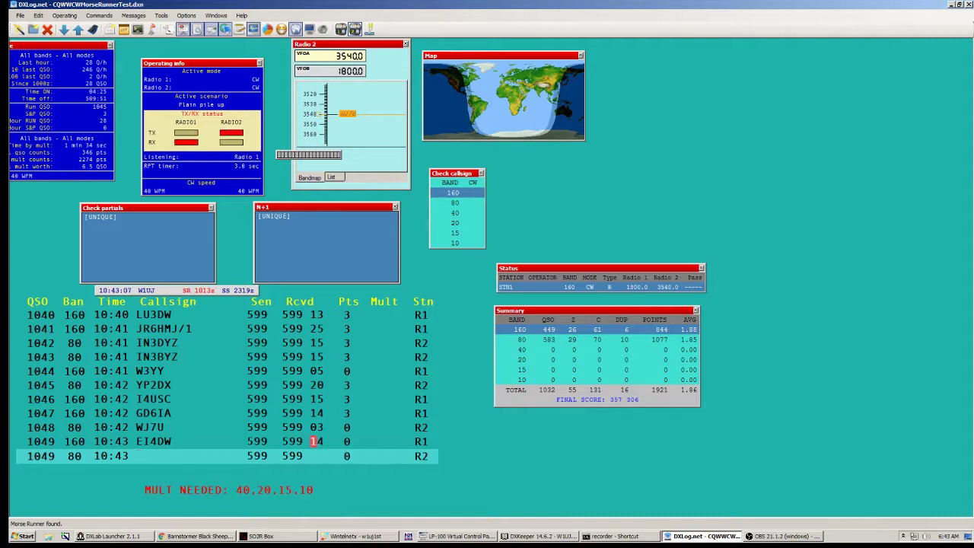
{"action": "key", "text": "Return"}
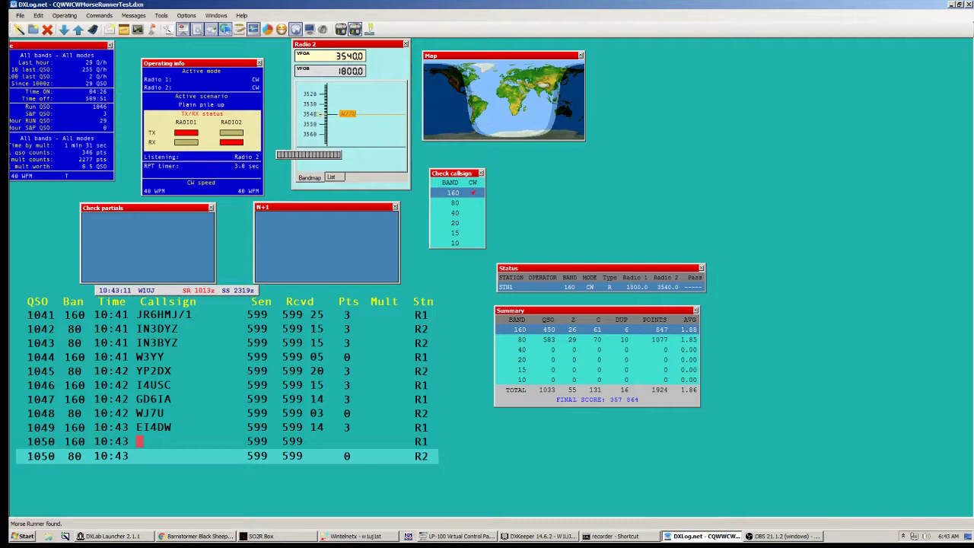
Step: Call CQ on 80 m, and enter callsigns PA0WPD on 80 m and OH1LWZ on 160 m
{"action": "key", "text": "Pause"}
{"action": "key", "text": "F1"}
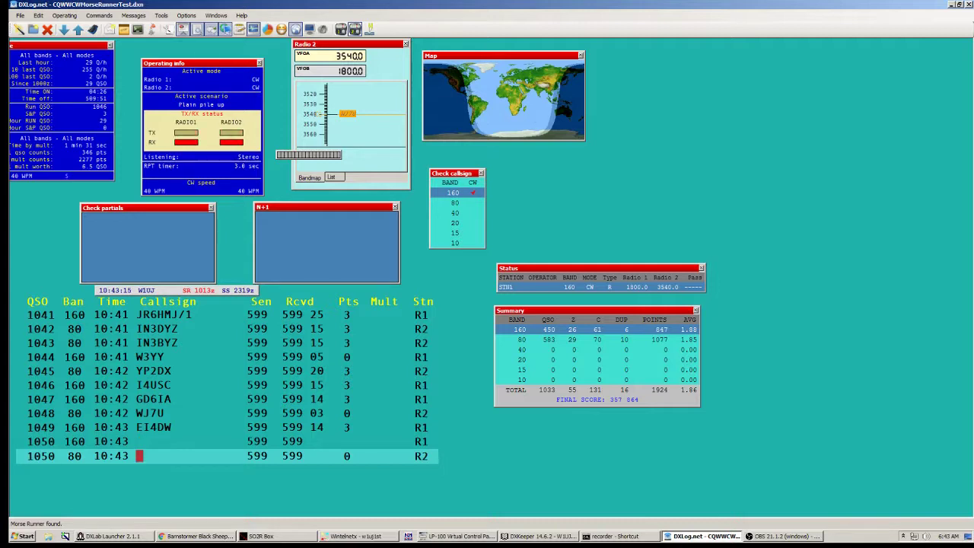
{"action": "type", "text": "PA"}
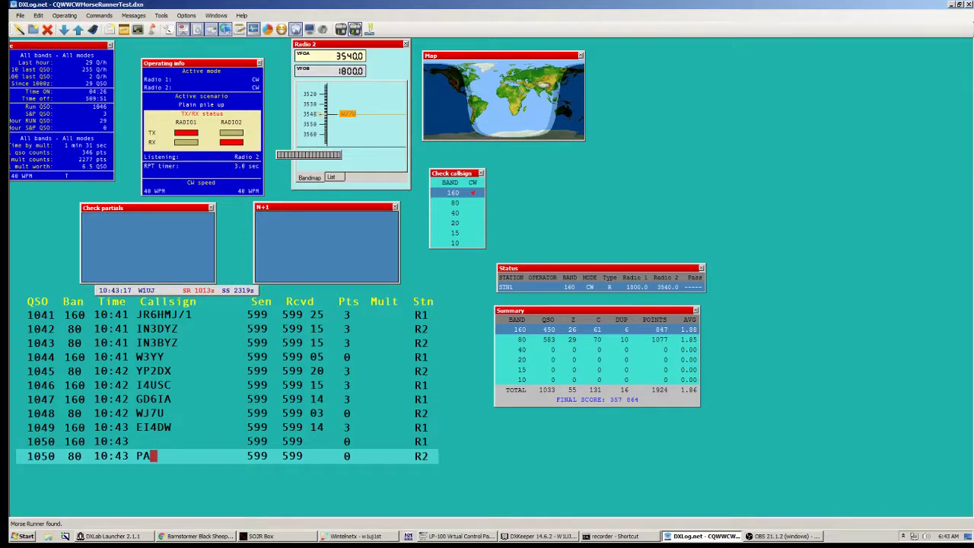
{"action": "type", "text": "0WPD"}
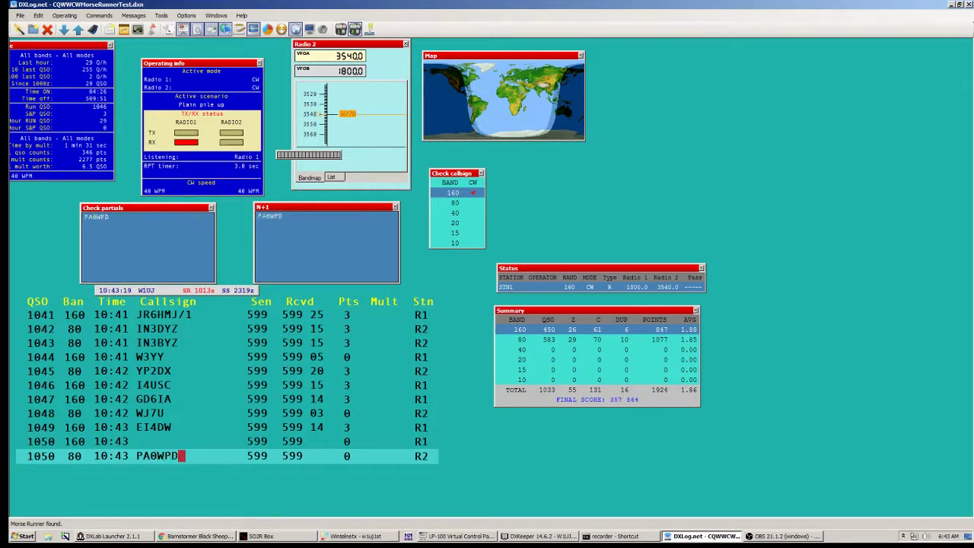
{"action": "key", "text": "Pause"}
{"action": "type", "text": "OH1L"}
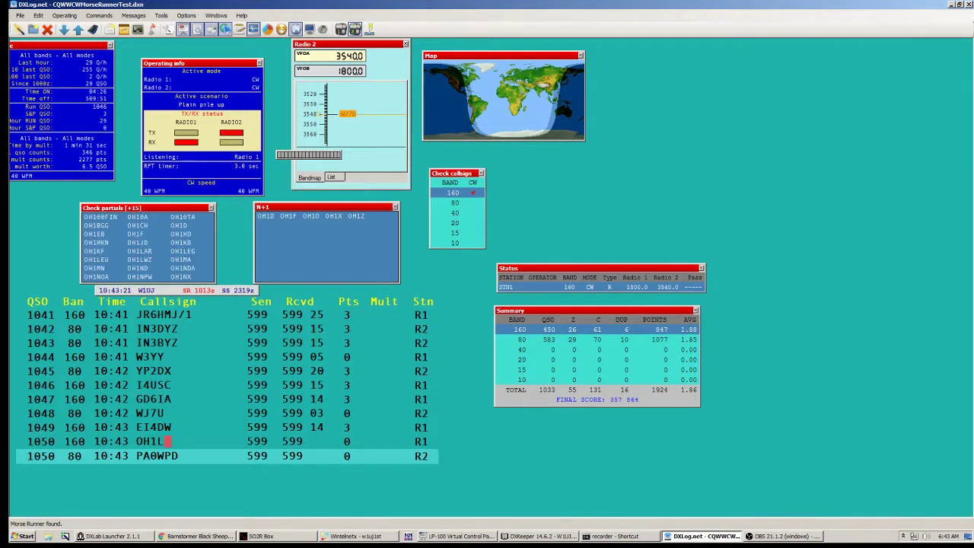
{"action": "type", "text": "WZ"}
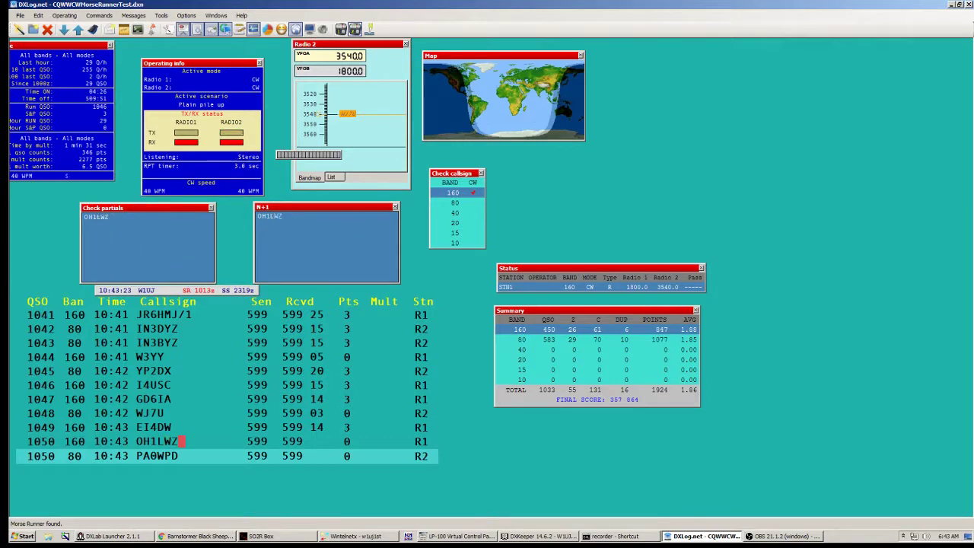
{"action": "key", "text": "Pause"}
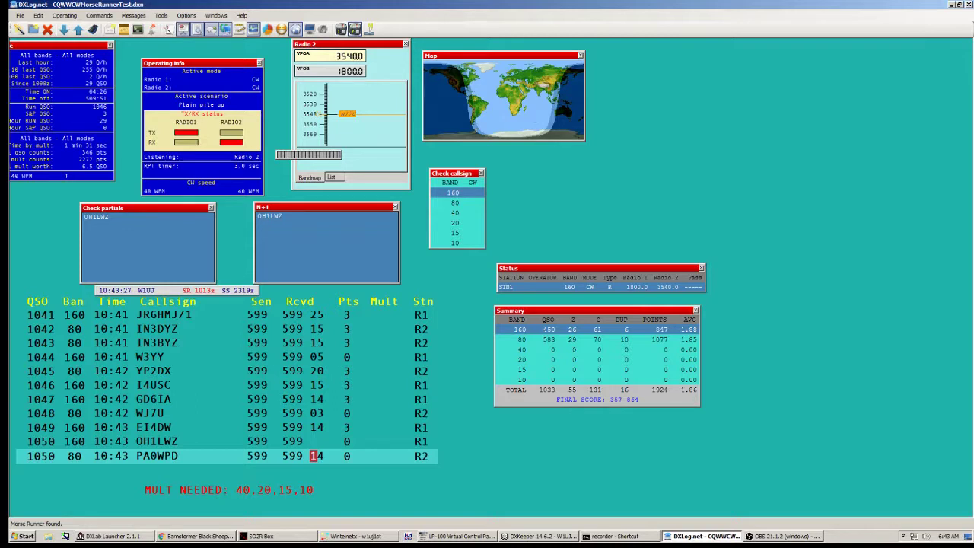
{"action": "key", "text": "Return"}
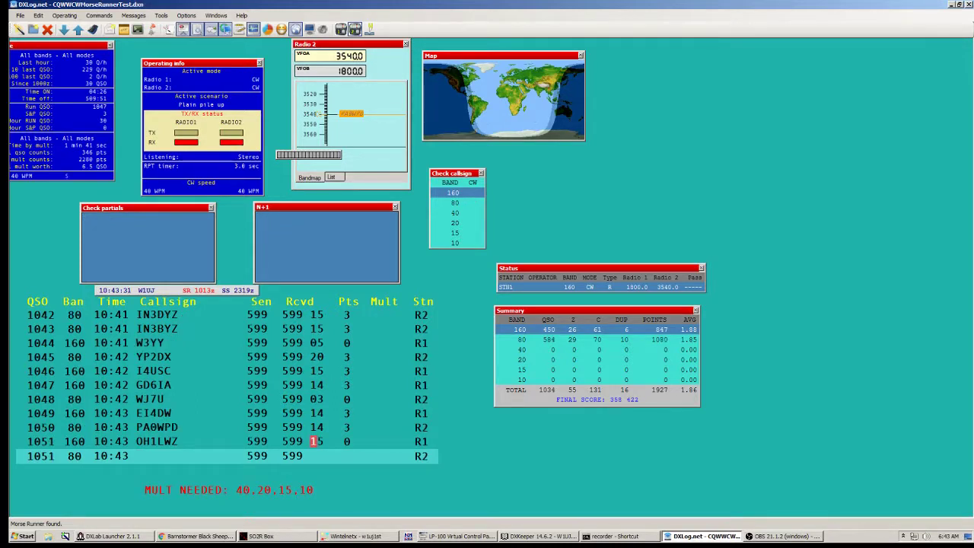
{"action": "key", "text": "Return"}
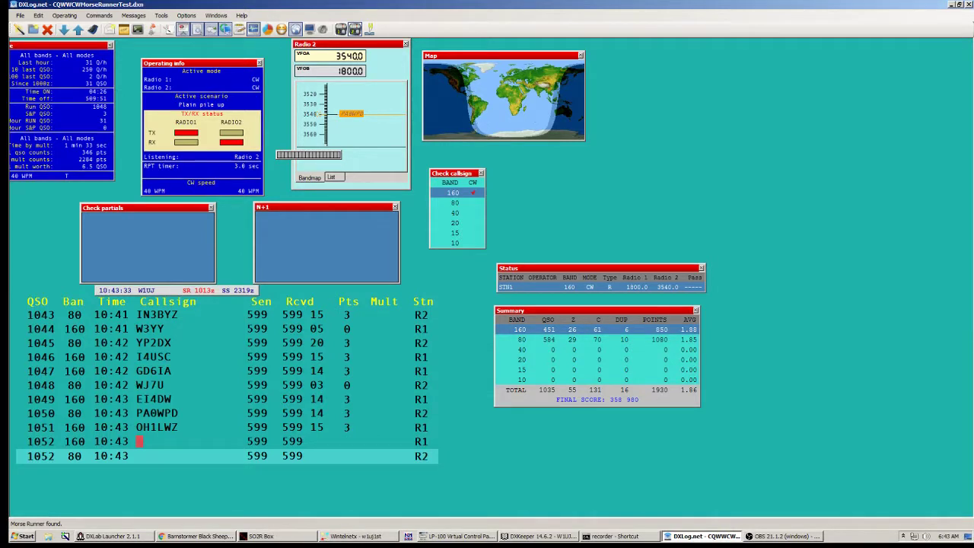
{"action": "key", "text": "F1"}
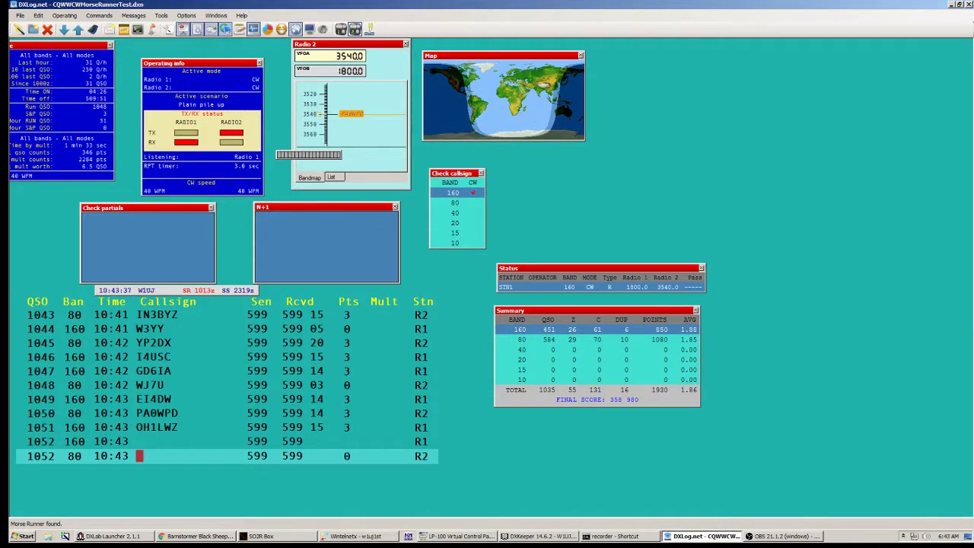
{"action": "key", "text": "grave"}
{"action": "key", "text": "Pause"}
{"action": "type", "text": "N5JB"}
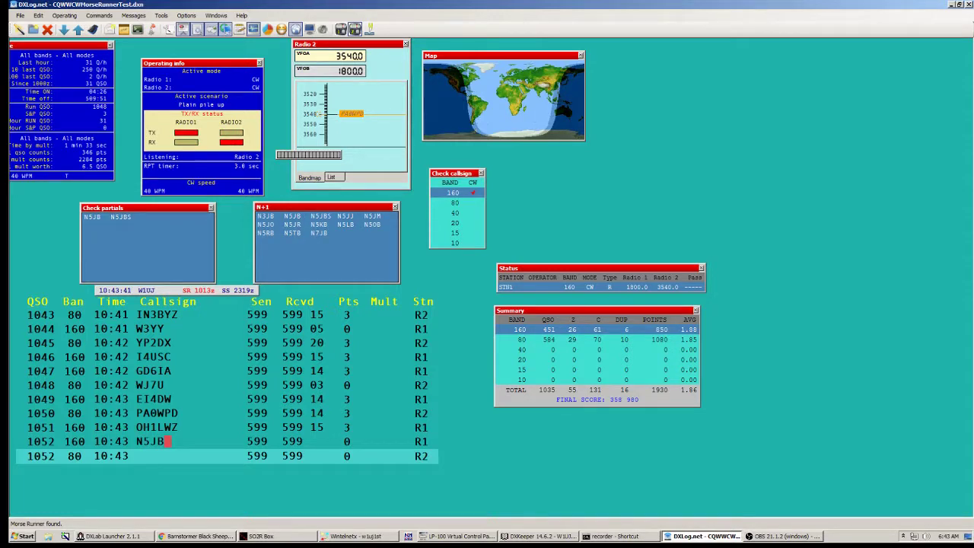
{"action": "key", "text": "Return"}
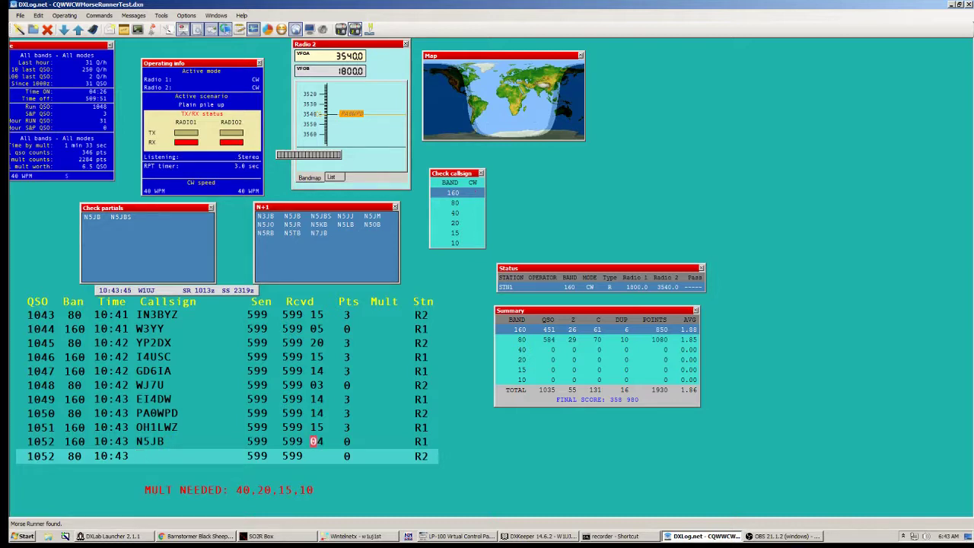
{"action": "key", "text": "Return"}
{"action": "key", "text": "Pause"}
{"action": "type", "text": "UT"}
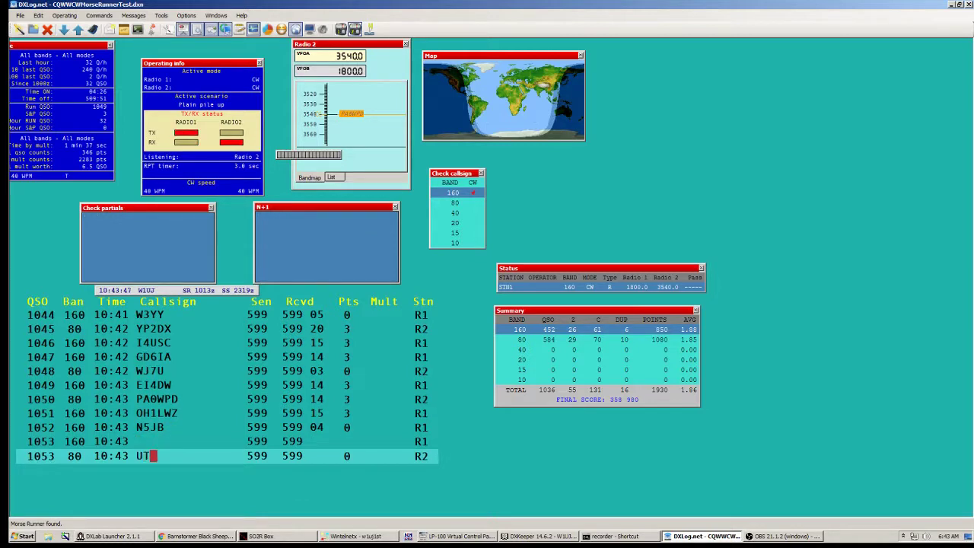
{"action": "type", "text": "7LA"}
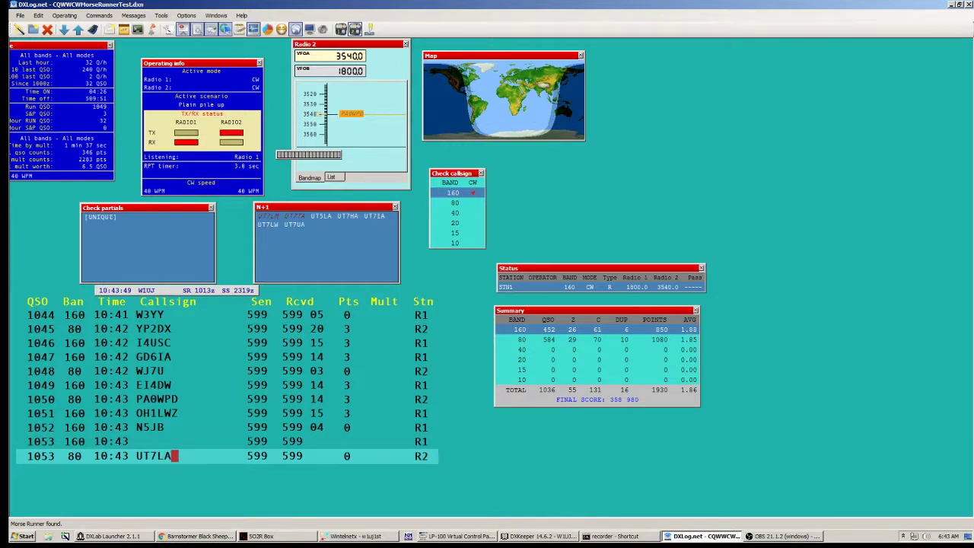
{"action": "key", "text": "Pause"}
{"action": "type", "text": "VA3"}
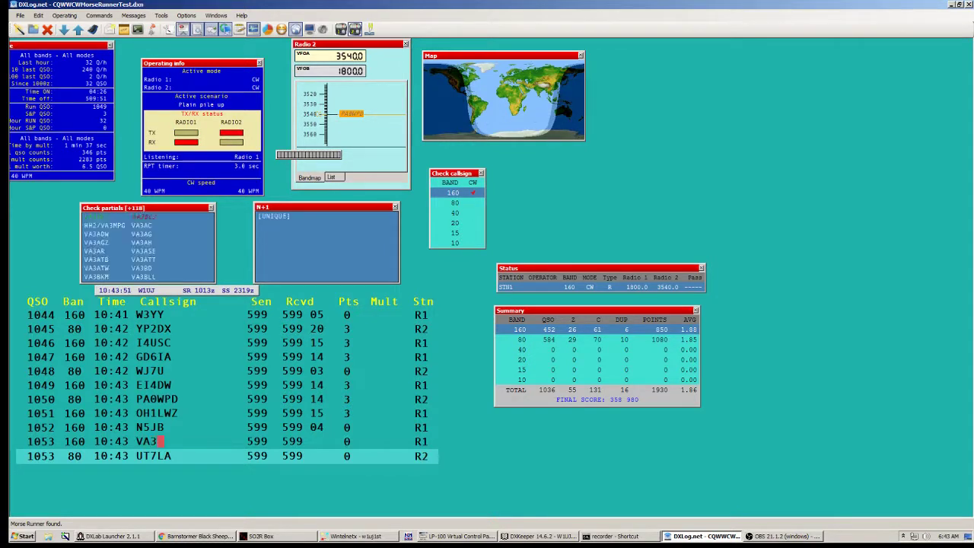
{"action": "type", "text": "EC"}
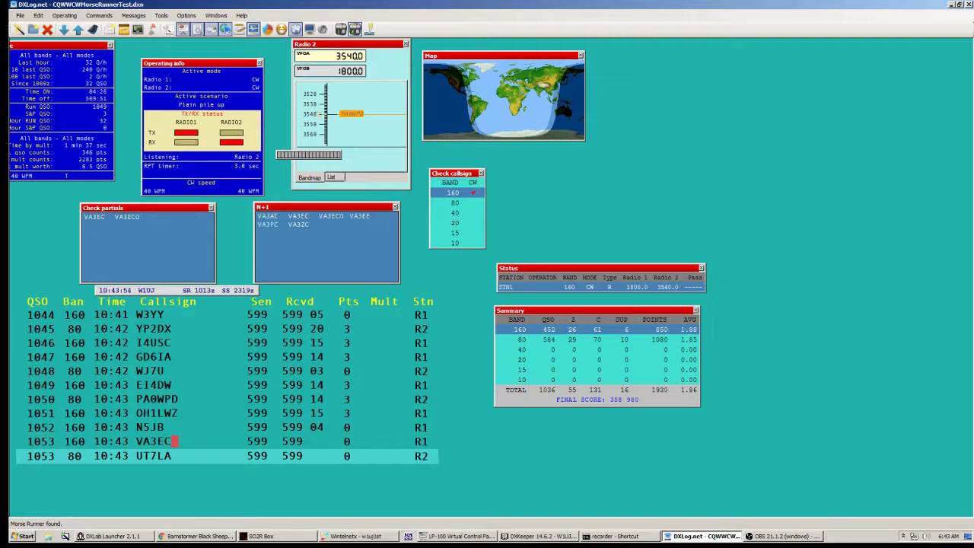
{"action": "key", "text": "Pause"}
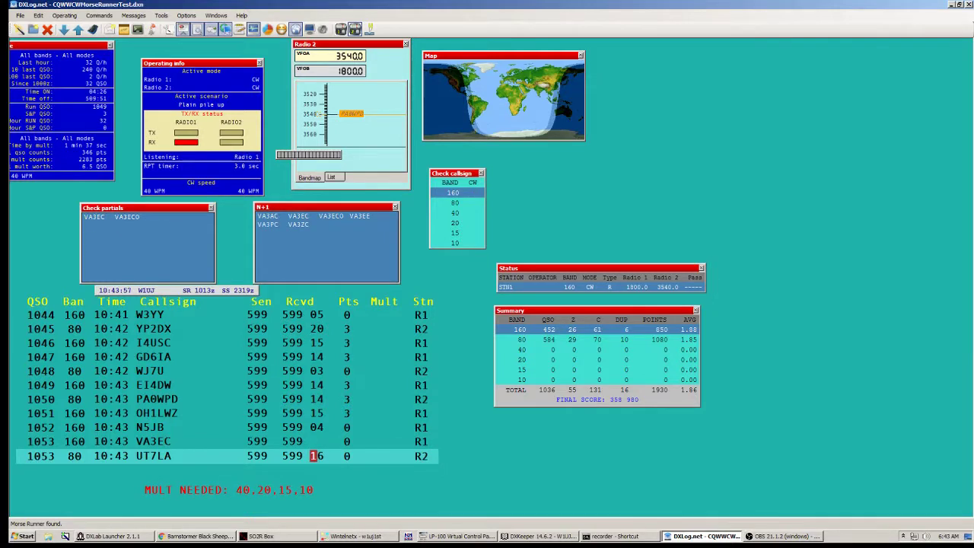
{"action": "key", "text": "Return"}
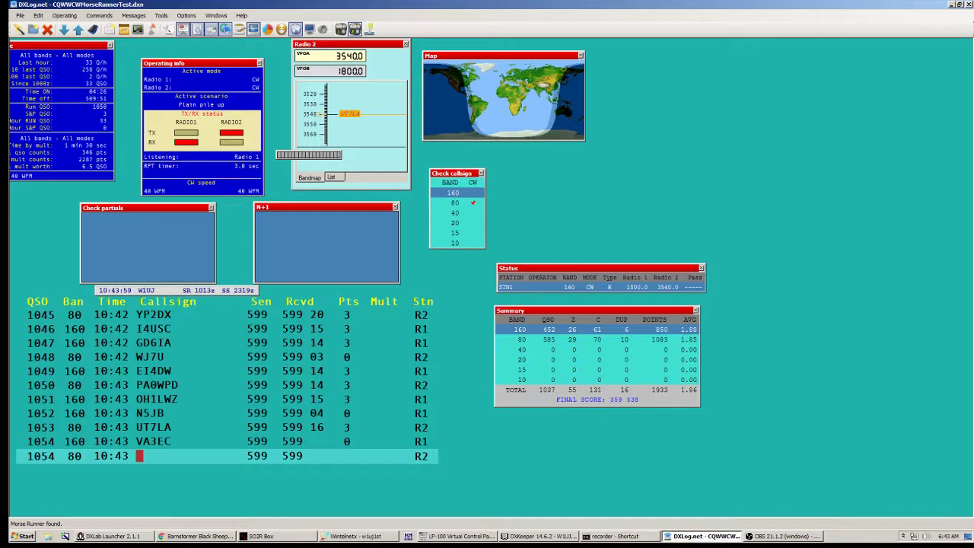
{"action": "key", "text": "Up"}
{"action": "key", "text": "Return"}
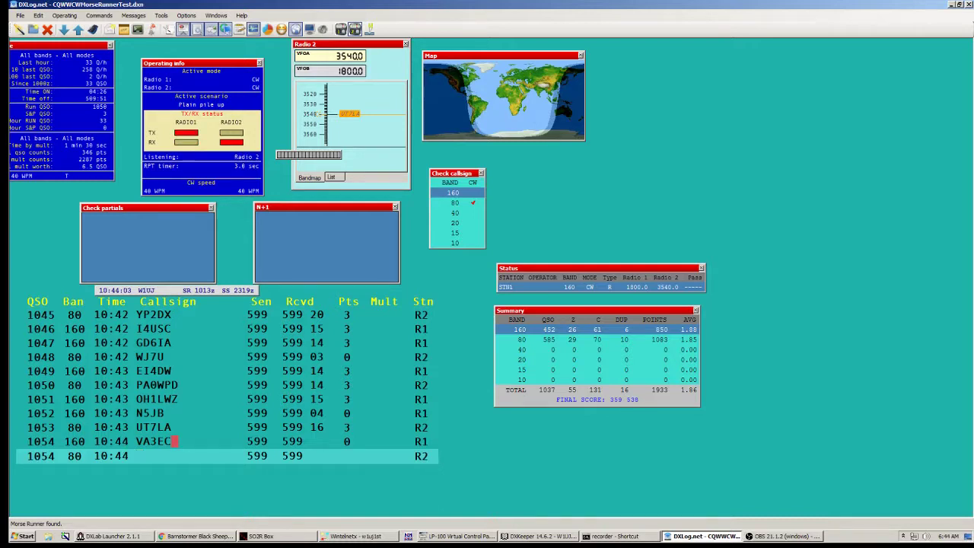
{"action": "key", "text": "Pause"}
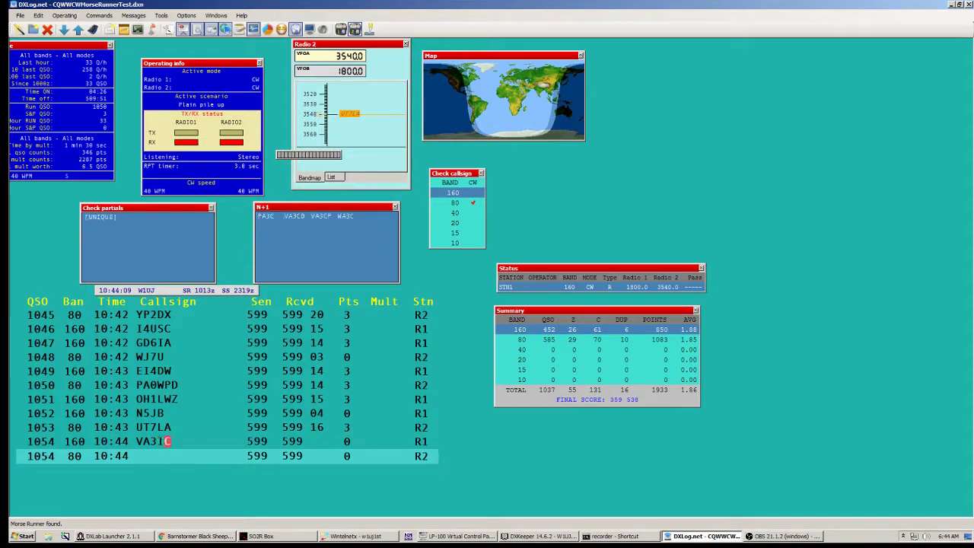
{"action": "type", "text": "KM2L"}
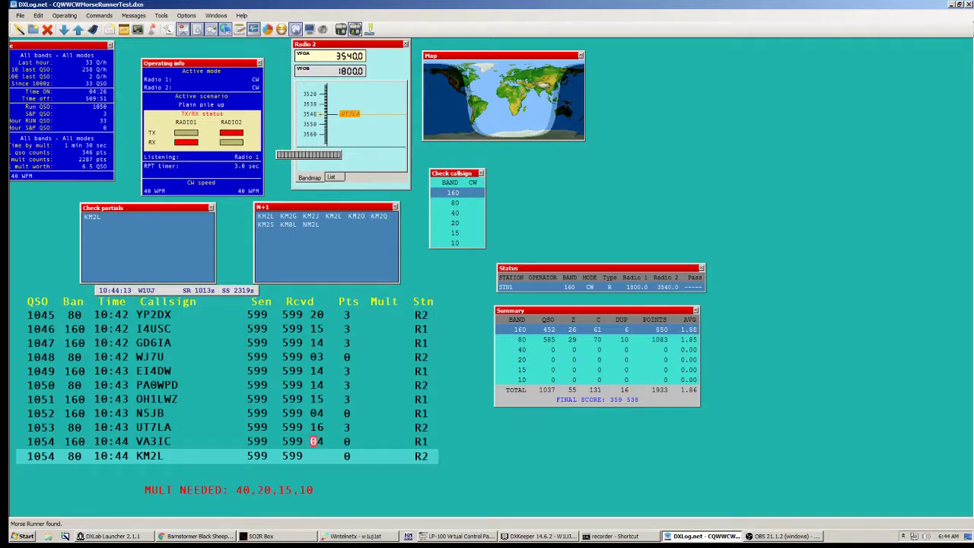
{"action": "key", "text": "Return"}
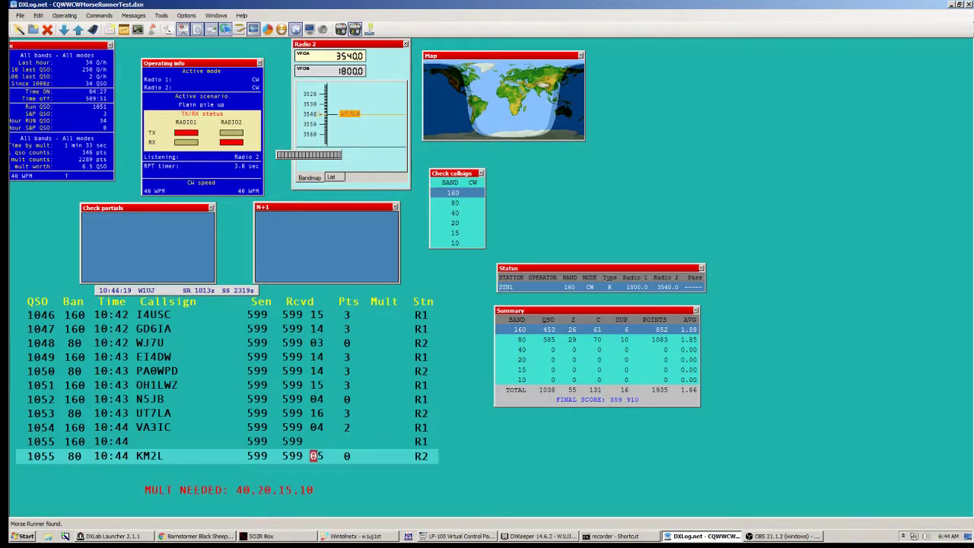
{"action": "key", "text": "Return"}
{"action": "key", "text": "Pause"}
{"action": "type", "text": "G"}
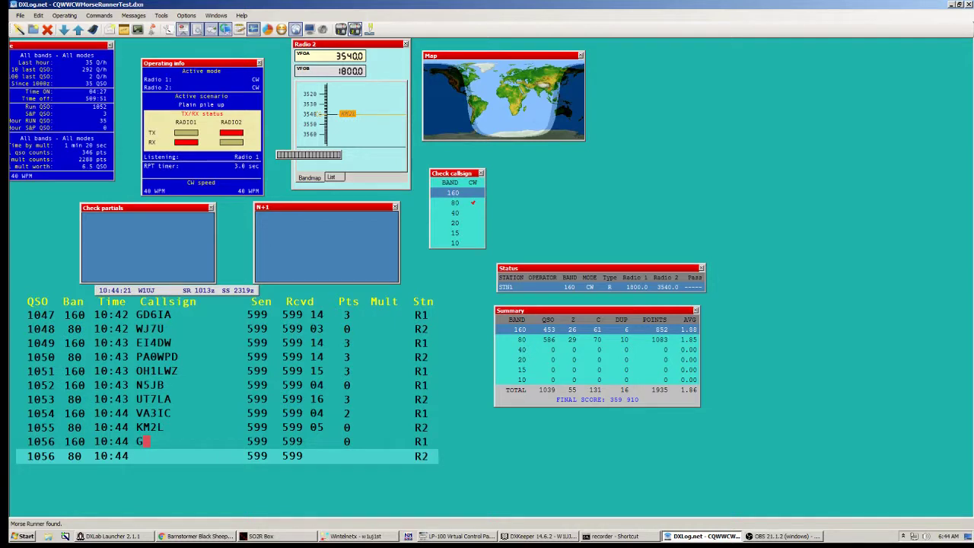
{"action": "type", "text": "U3UOQ"}
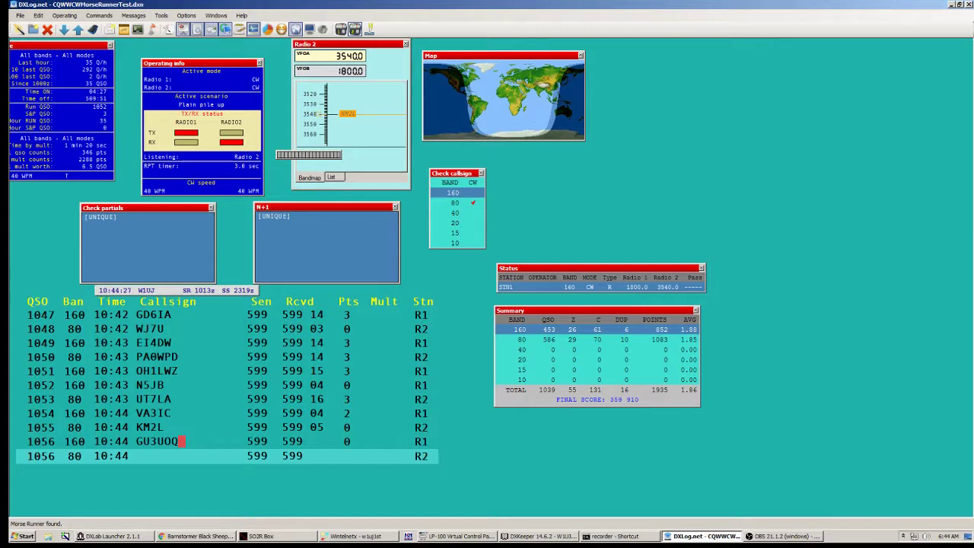
{"action": "key", "text": "Pause"}
{"action": "key", "text": "Pause"}
{"action": "key", "text": "space"}
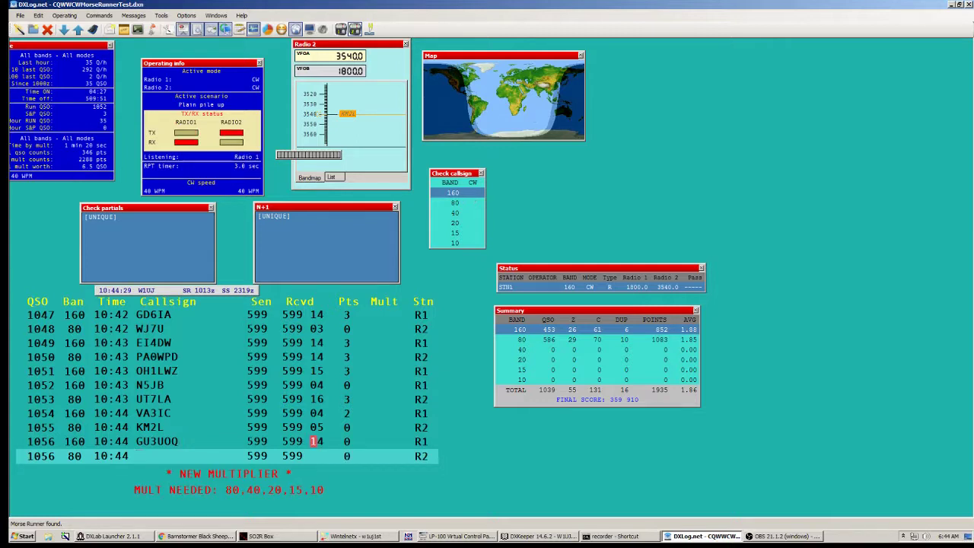
{"action": "key", "text": "Return"}
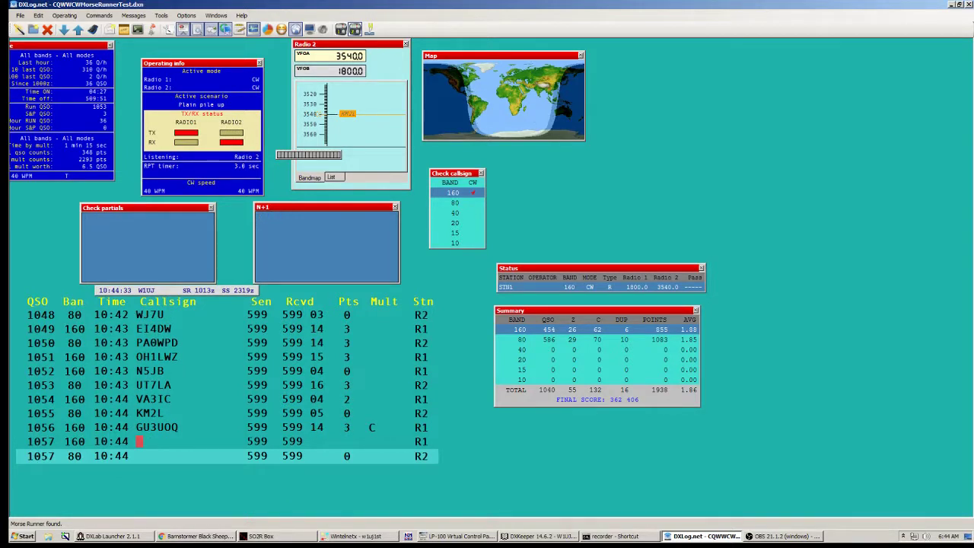
{"action": "key", "text": "Pause"}
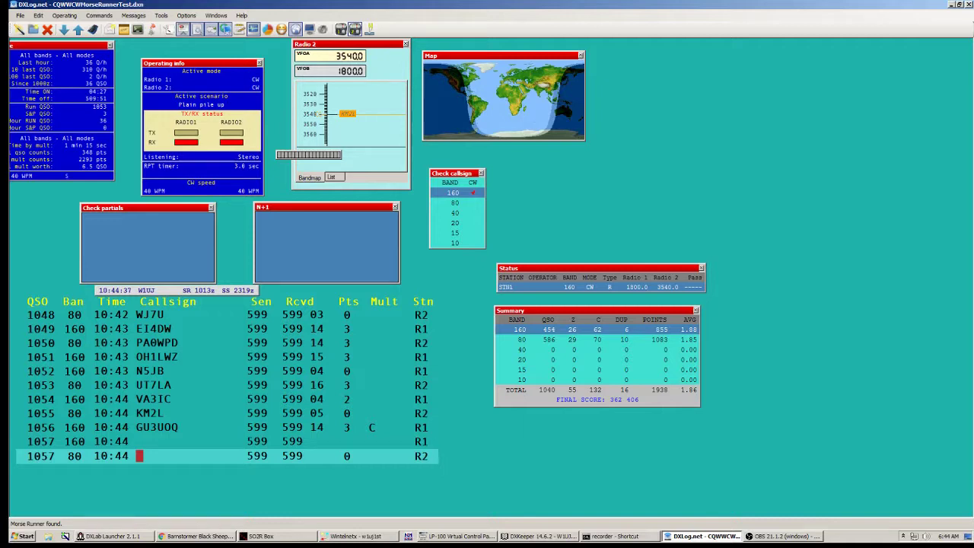
{"action": "key", "text": "Pause"}
{"action": "key", "text": "Pause"}
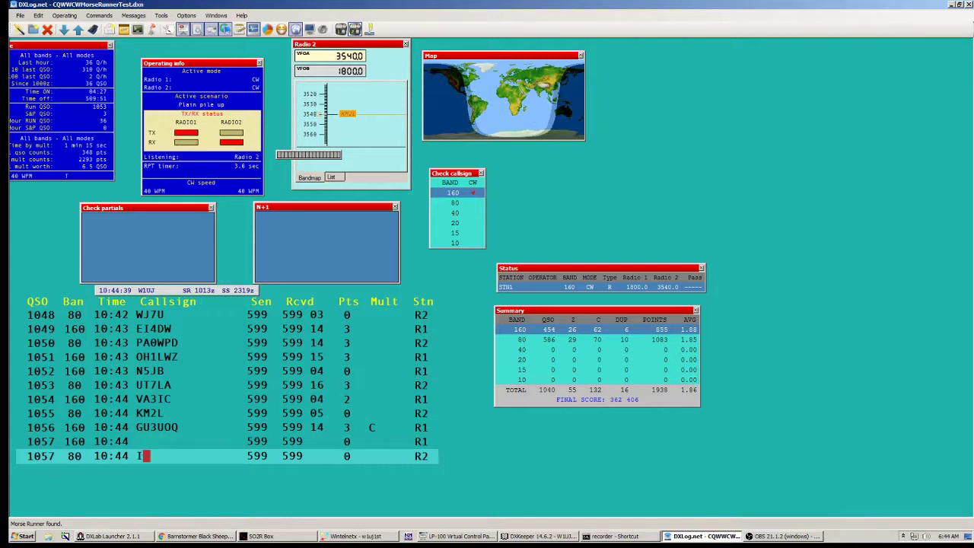
{"action": "type", "text": "IZ5CNW"}
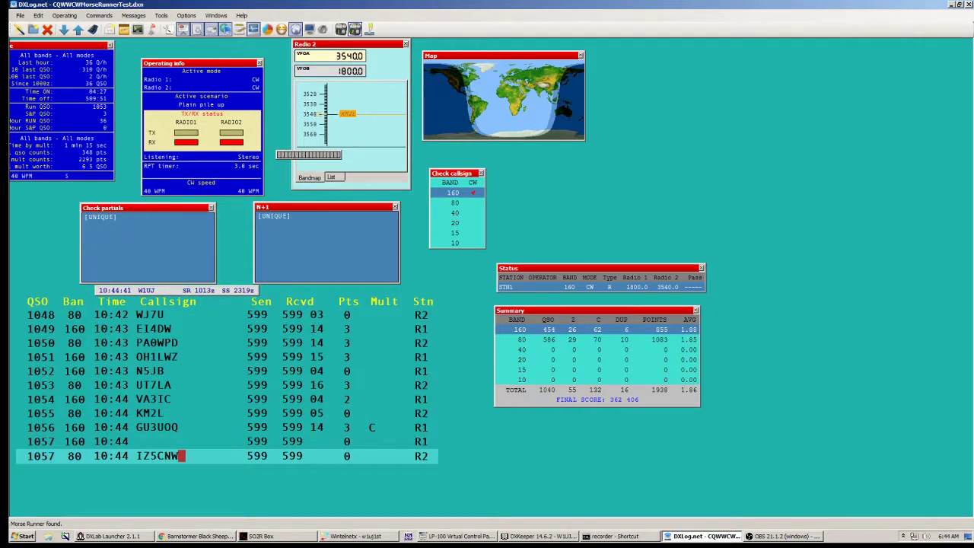
{"action": "key", "text": "Return"}
{"action": "type", "text": "W07T"}
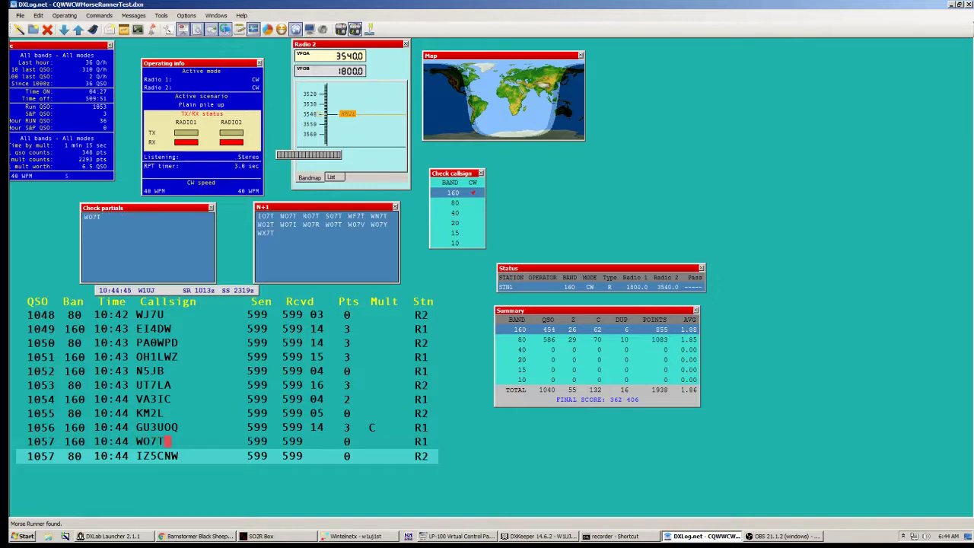
{"action": "key", "text": "Return"}
{"action": "key", "text": "grave"}
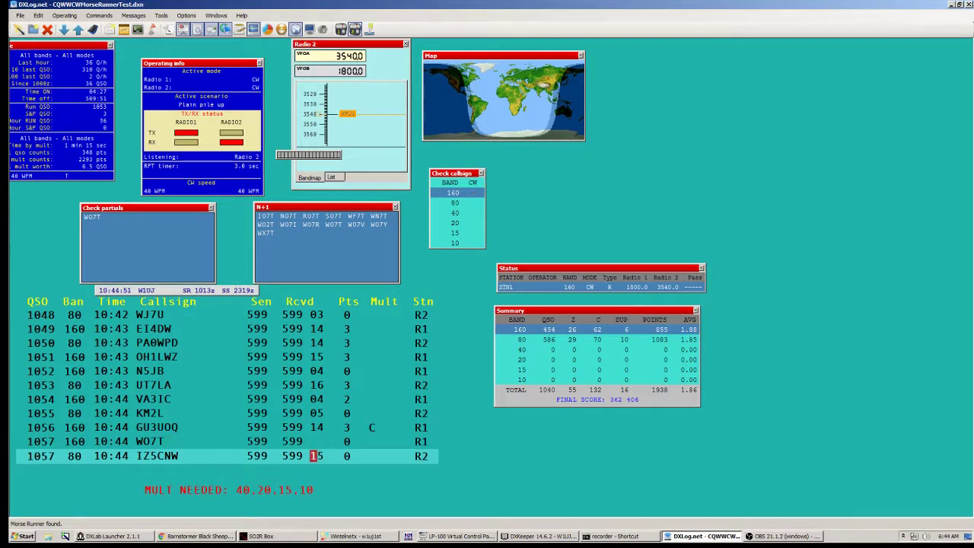
{"action": "key", "text": "Return"}
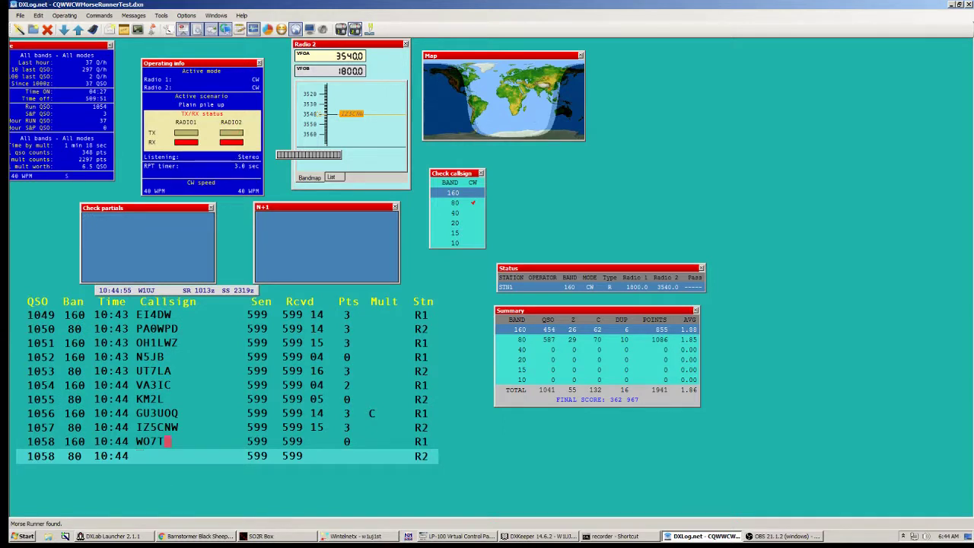
{"action": "type", "text": "KK8U"}
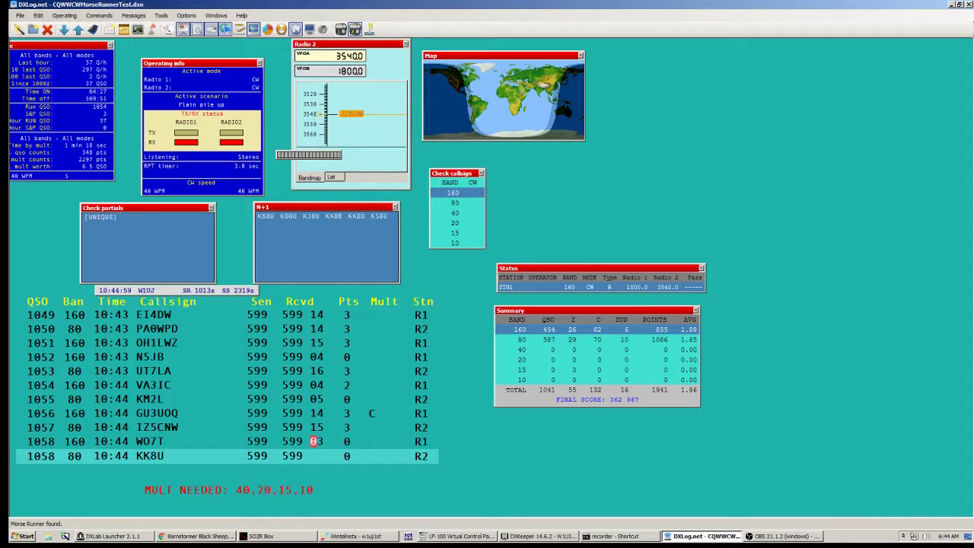
{"action": "key", "text": "Return"}
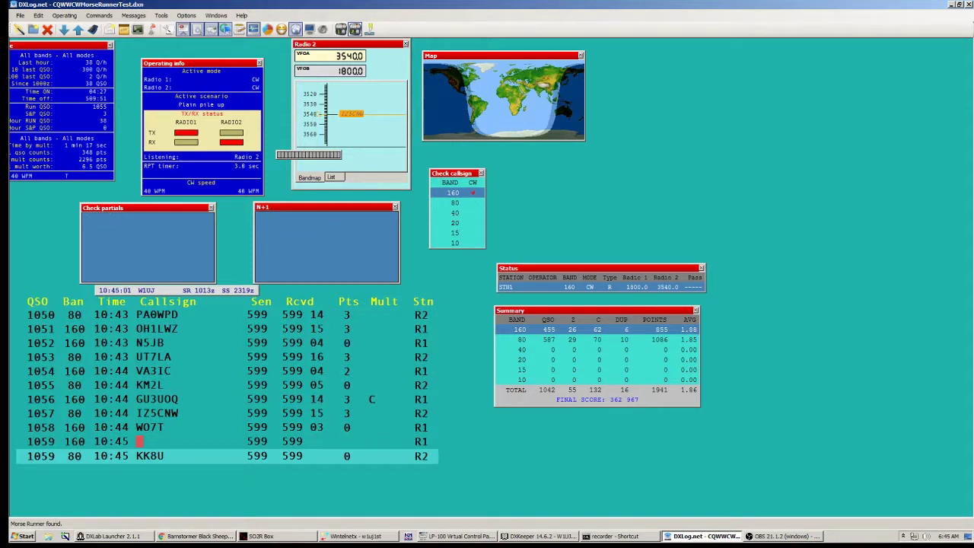
{"action": "key", "text": "Return"}
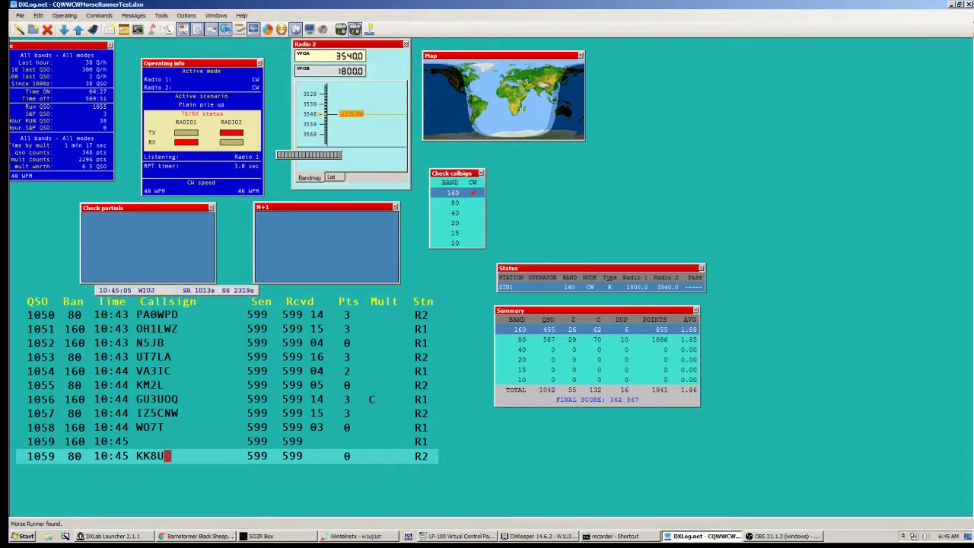
{"action": "key", "text": "Return"}
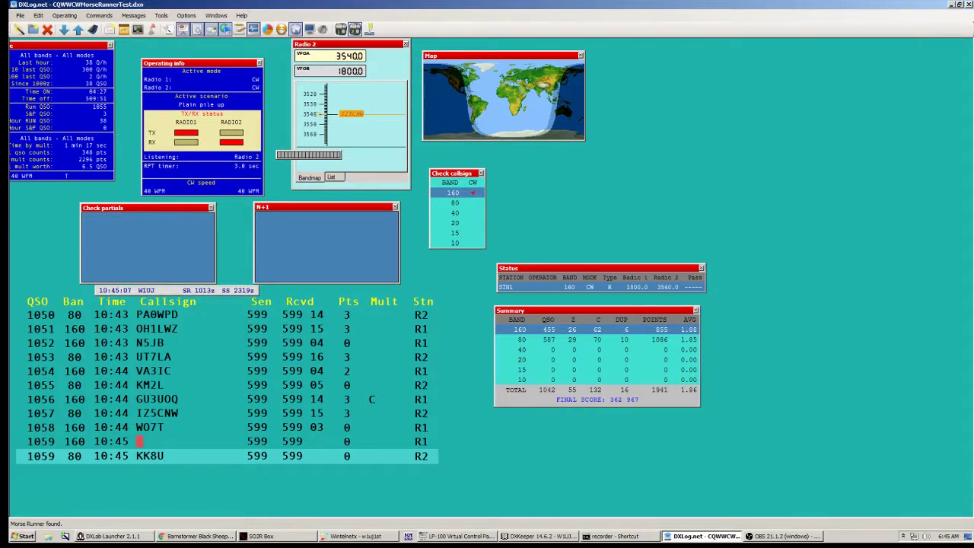
{"action": "key", "text": "space"}
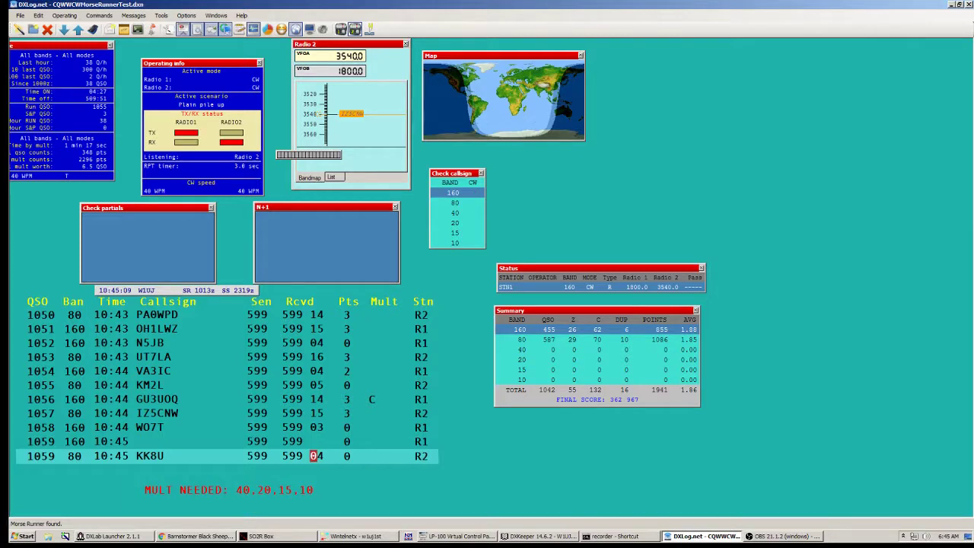
{"action": "key", "text": "Return"}
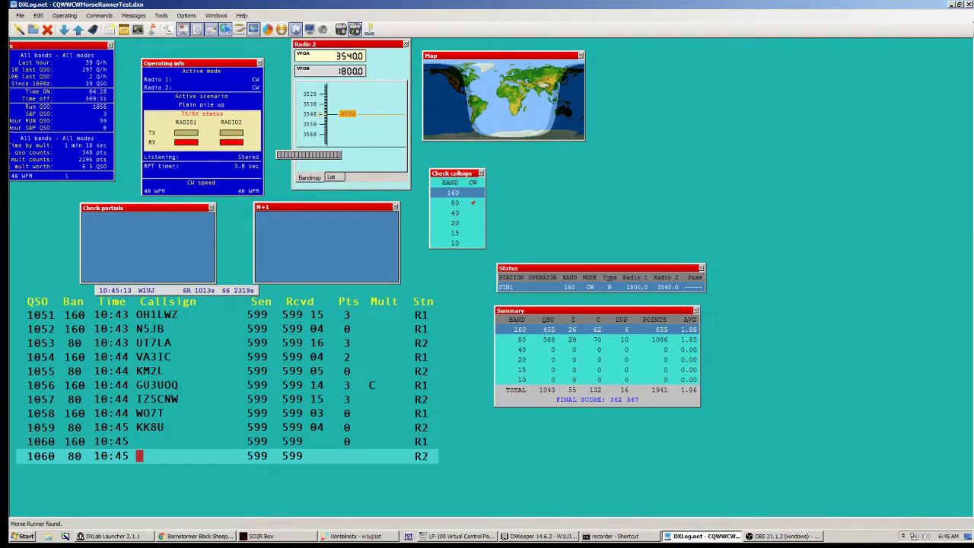
{"action": "key", "text": "F1"}
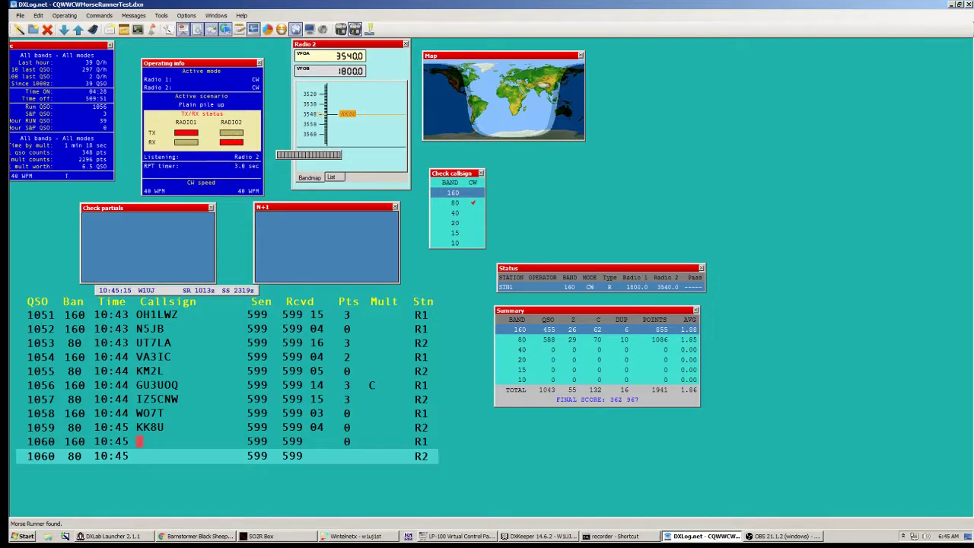
{"action": "key", "text": "Pause"}
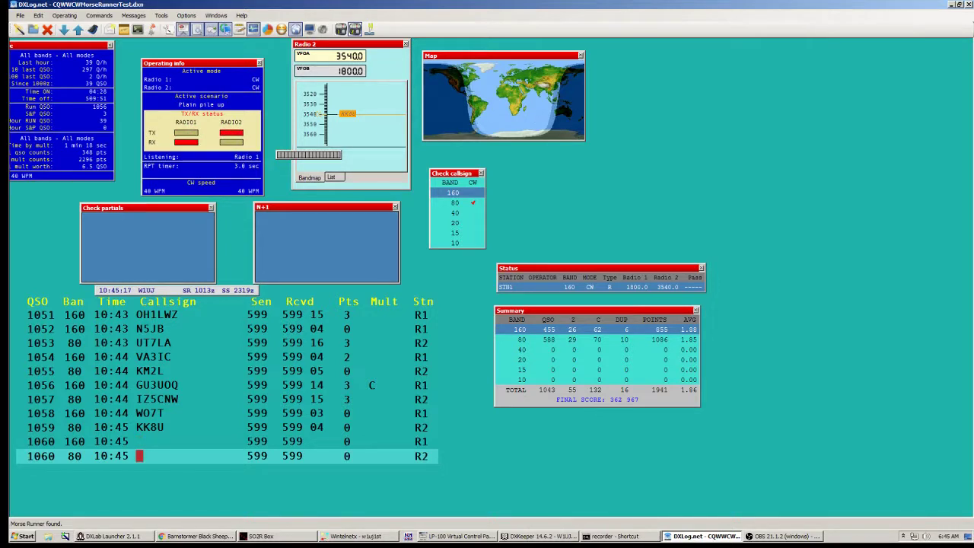
{"action": "left_click", "coordinate": [137, 442]}
{"action": "type", "text": "MM0OPX"}
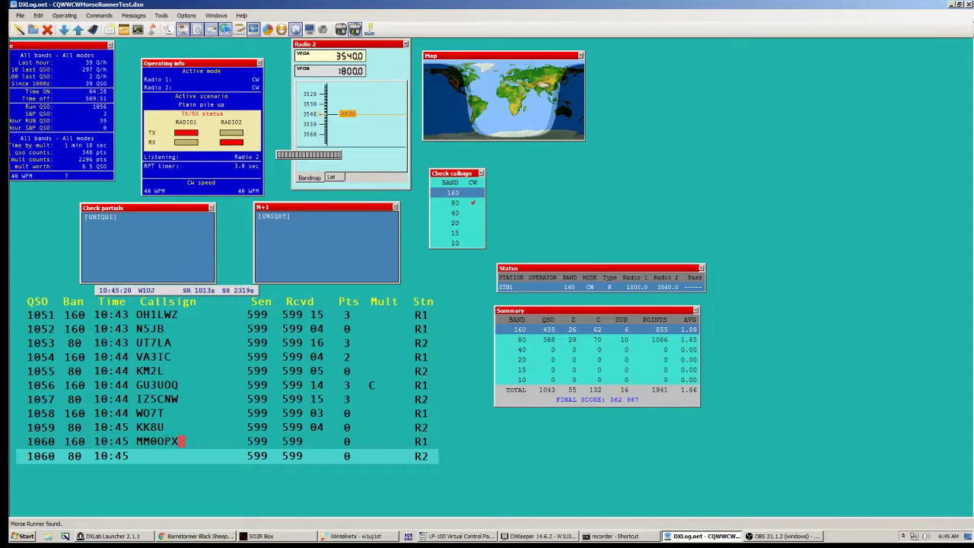
Step: Send the exchange on 160 m and enter callsign KH2RU/KP4 on 80 m
{"action": "key", "text": "Pause"}
{"action": "type", "text": "K"}
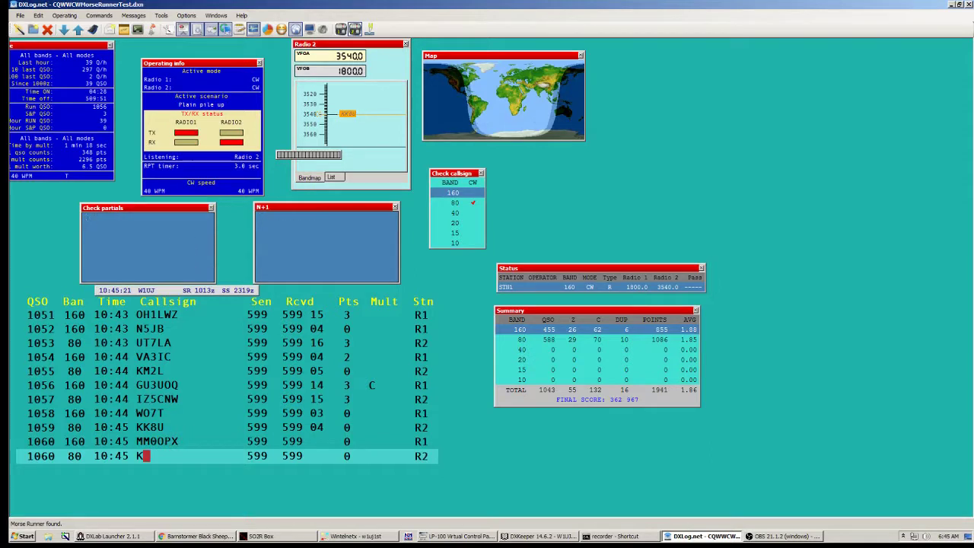
{"action": "type", "text": "H2RU"}
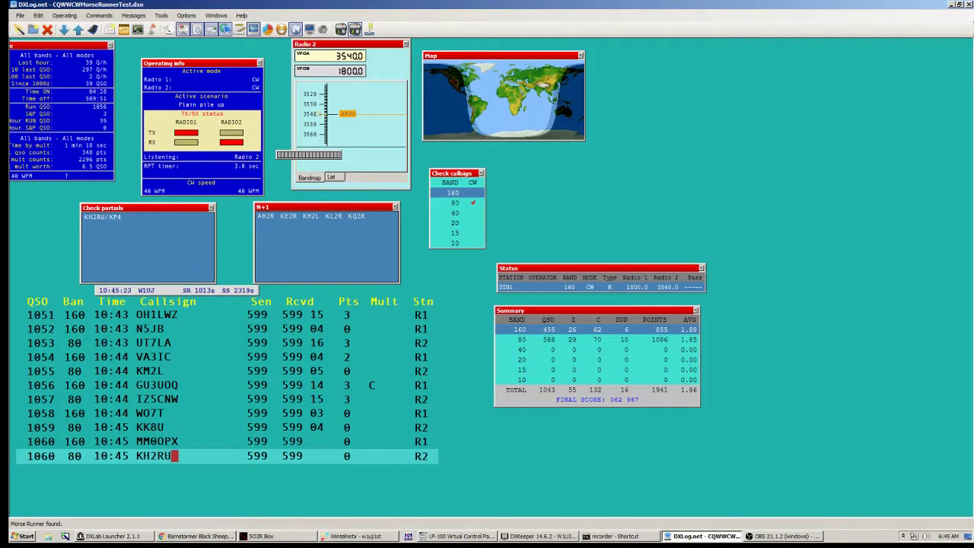
{"action": "type", "text": "/KP4"}
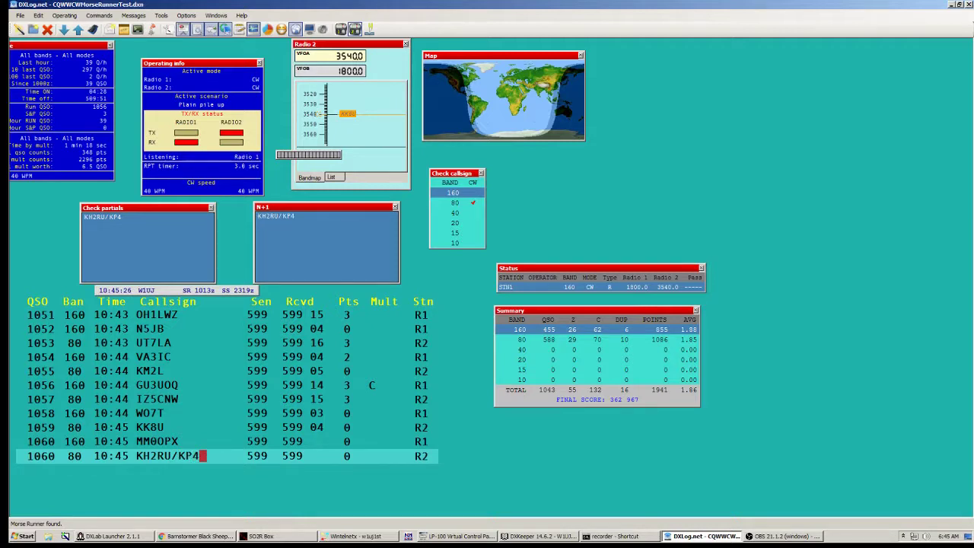
{"action": "key", "text": "Pause"}
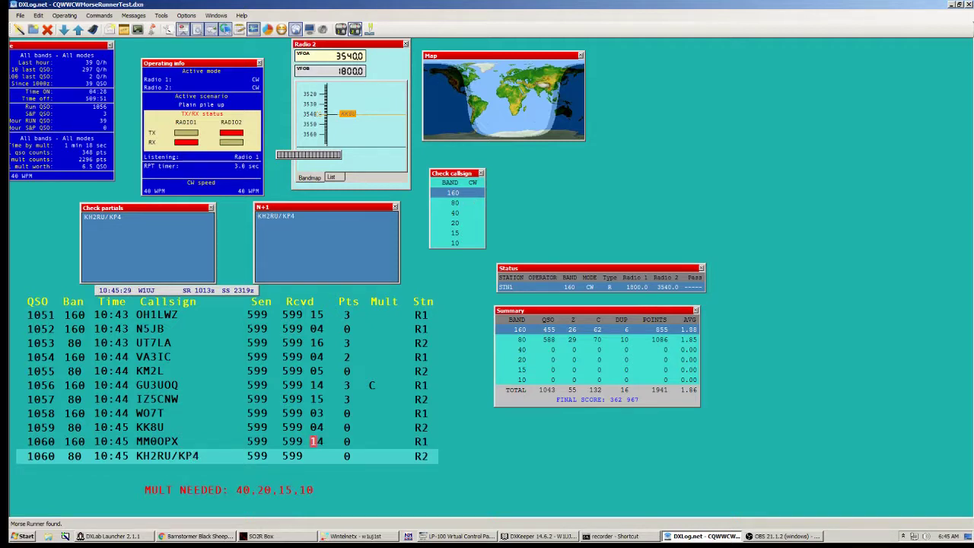
{"action": "key", "text": "Return"}
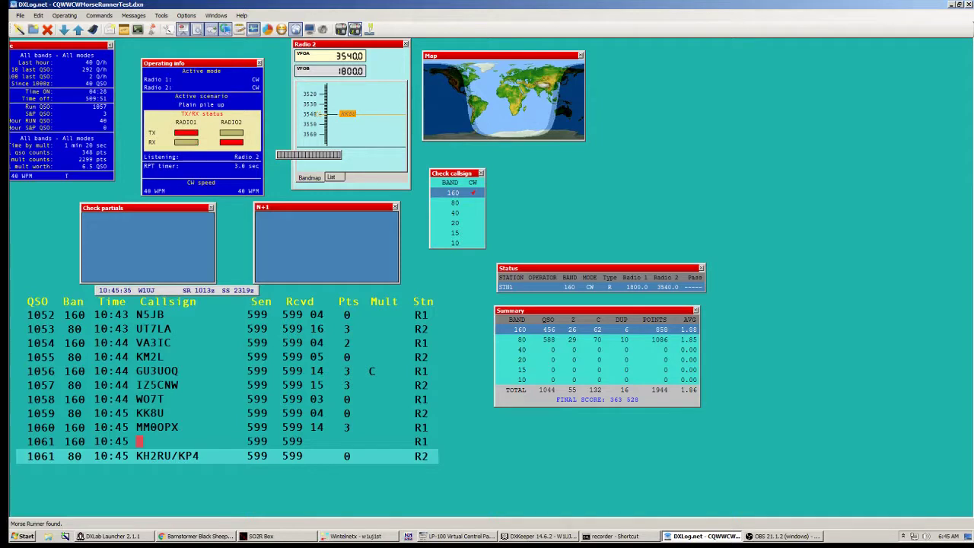
{"action": "key", "text": "grave"}
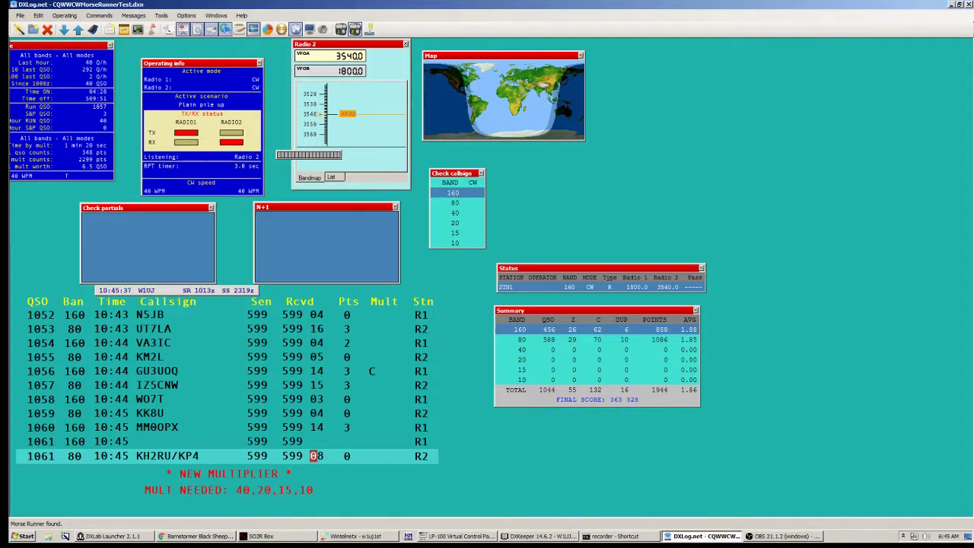
{"action": "key", "text": "Return"}
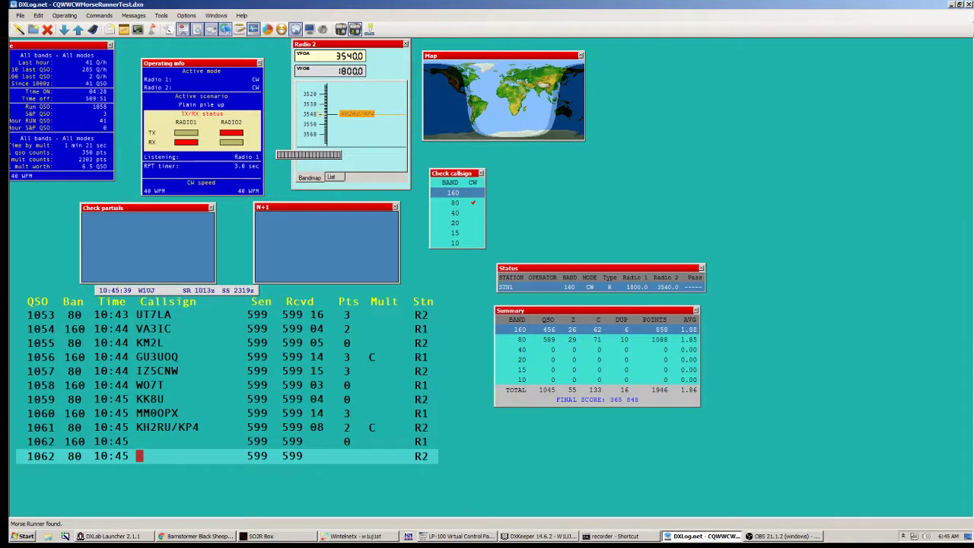
Step: Enter the partial callsign 7IS on 160 m and the callsign PD3TRU on 80 m
{"action": "key", "text": "Pause"}
{"action": "type", "text": "7IS"}
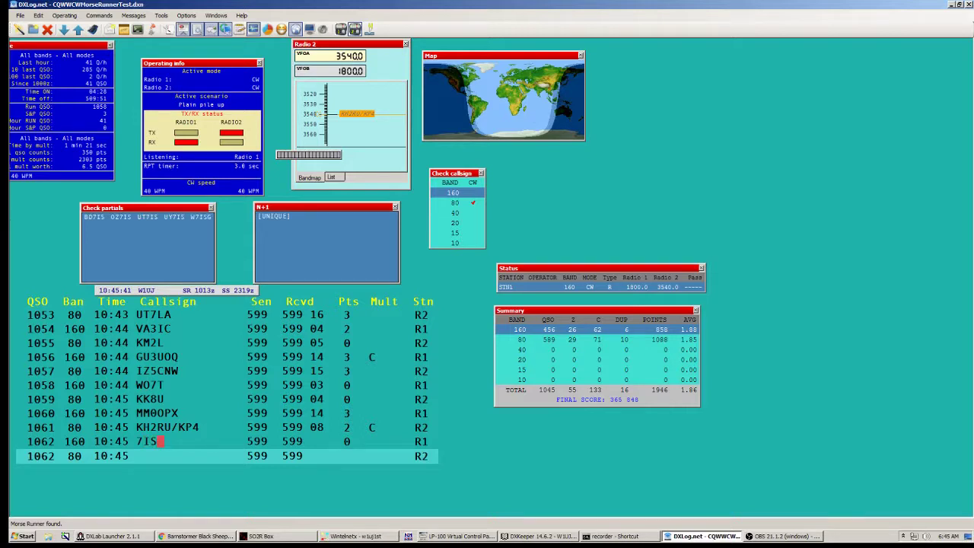
{"action": "key", "text": "Return"}
{"action": "key", "text": "Pause"}
{"action": "type", "text": "P"}
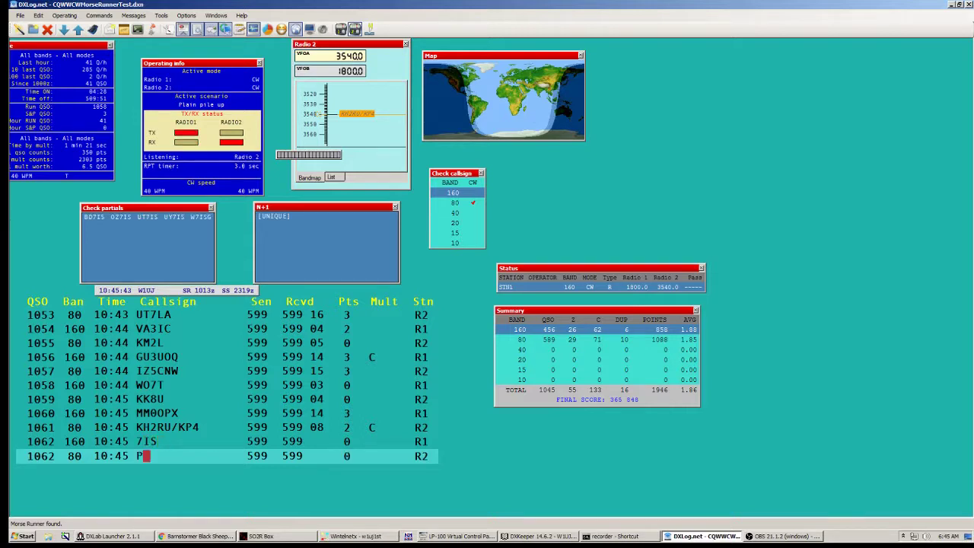
{"action": "type", "text": "D3TRU"}
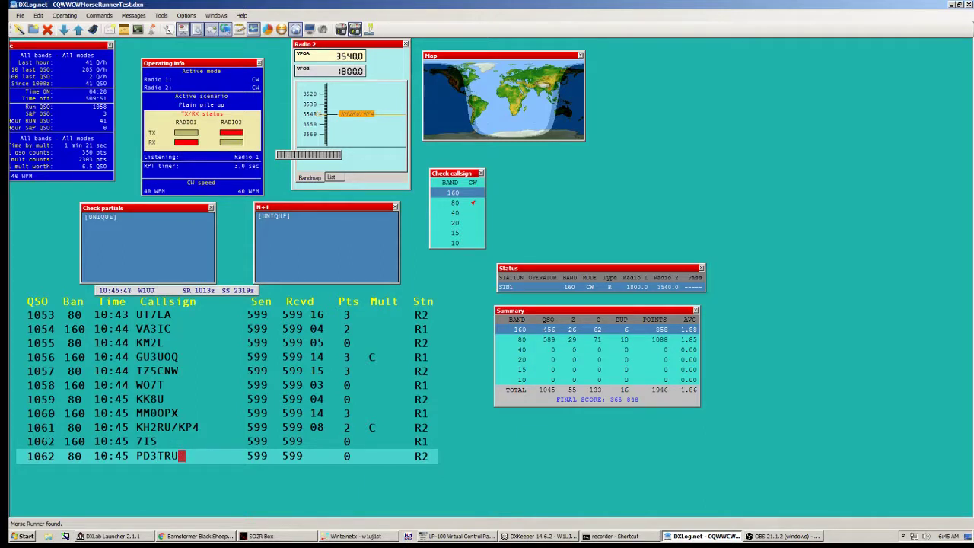
Step: Complete the partial 160 m callsign as BD7IS and fill in its zone as 24
{"action": "key", "text": "Pause"}
{"action": "type", "text": "BD"}
{"action": "key", "text": "space"}
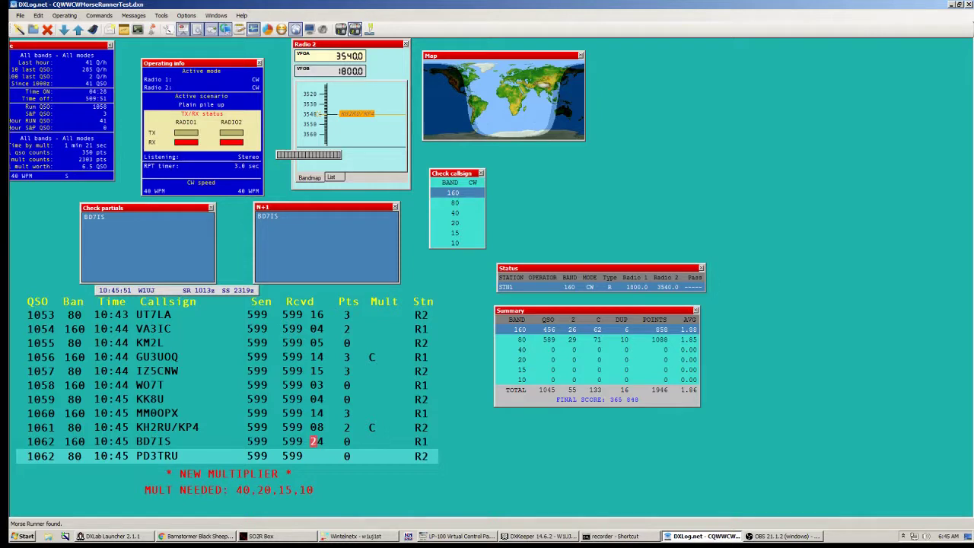
{"action": "key", "text": "Pause"}
{"action": "key", "text": "space"}
{"action": "key", "text": "Return"}
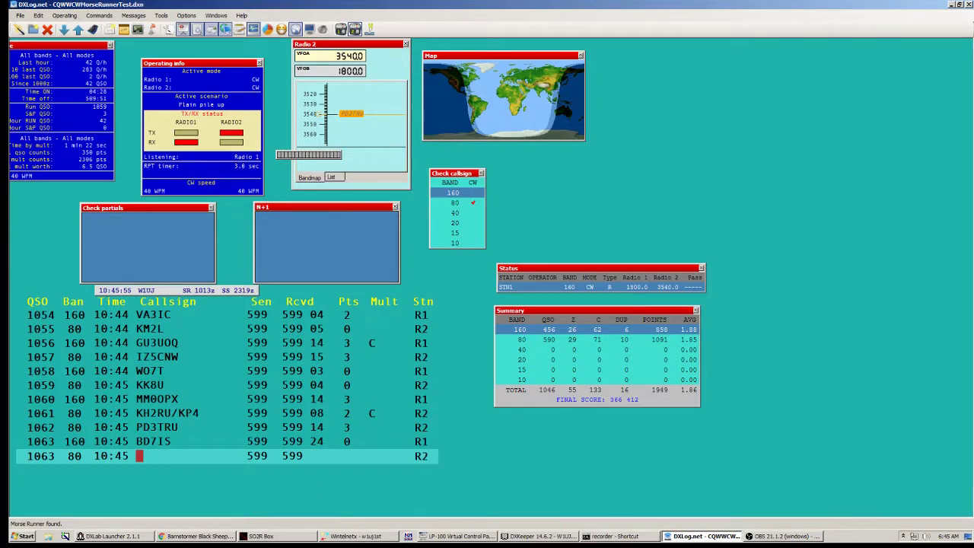
{"action": "key", "text": "Pause"}
{"action": "key", "text": "Return"}
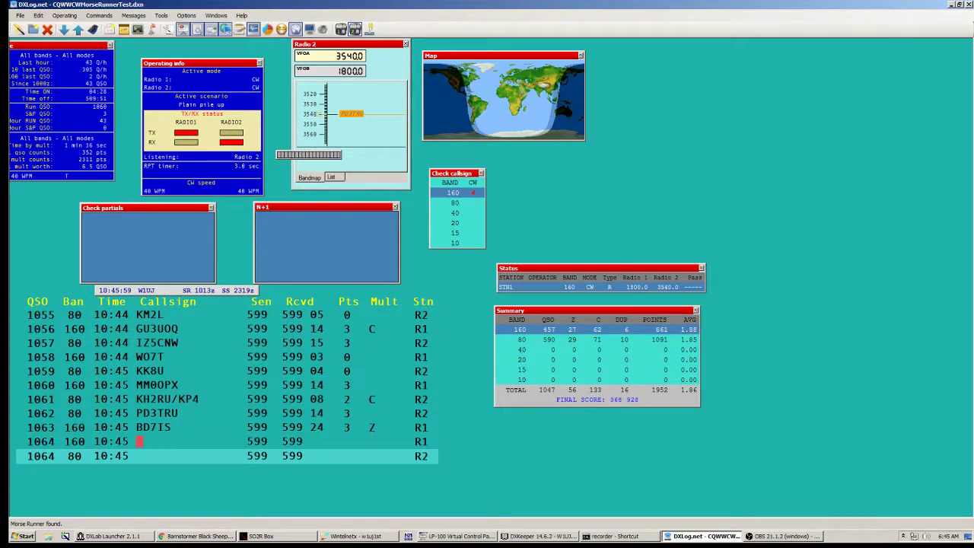
Step: Call CQ alternately on both radios, and enter callsigns AB3LS on 80 m and KC3R on 160 m
{"action": "key", "text": "Pause"}
{"action": "key", "text": "Return"}
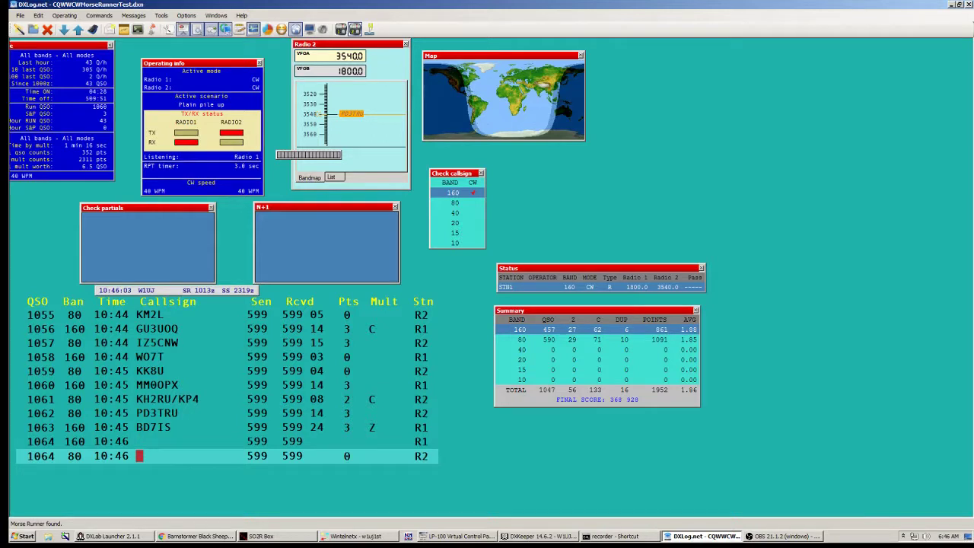
{"action": "key", "text": "Pause"}
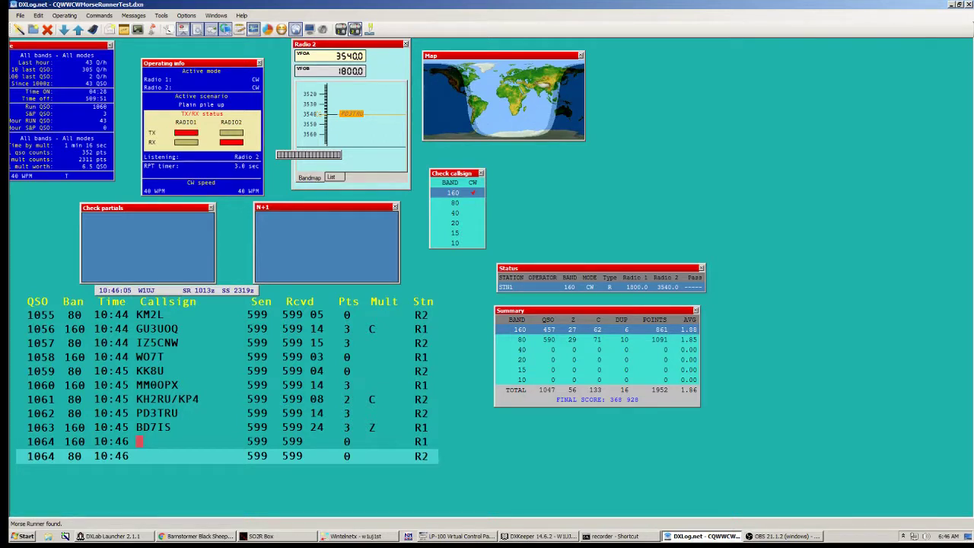
{"action": "type", "text": "AB3L"}
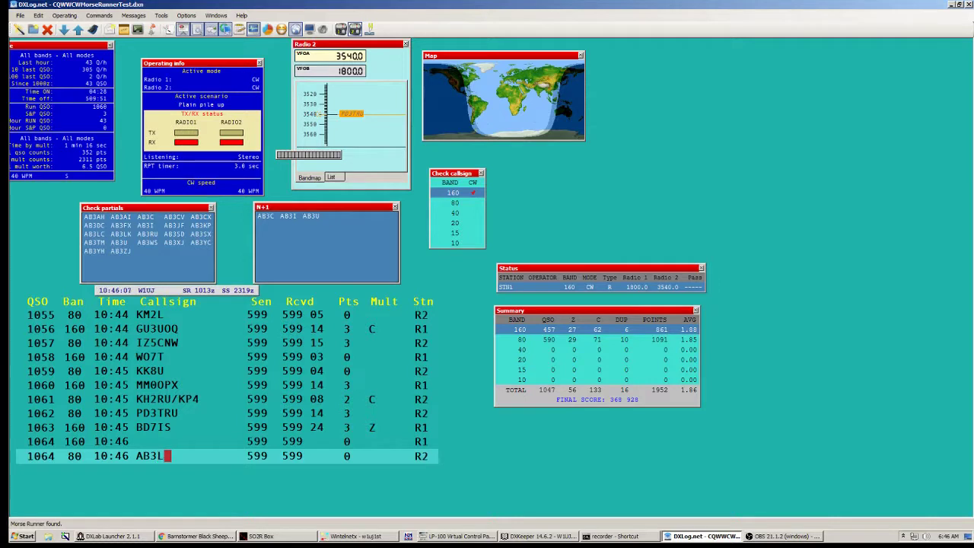
{"action": "type", "text": "S"}
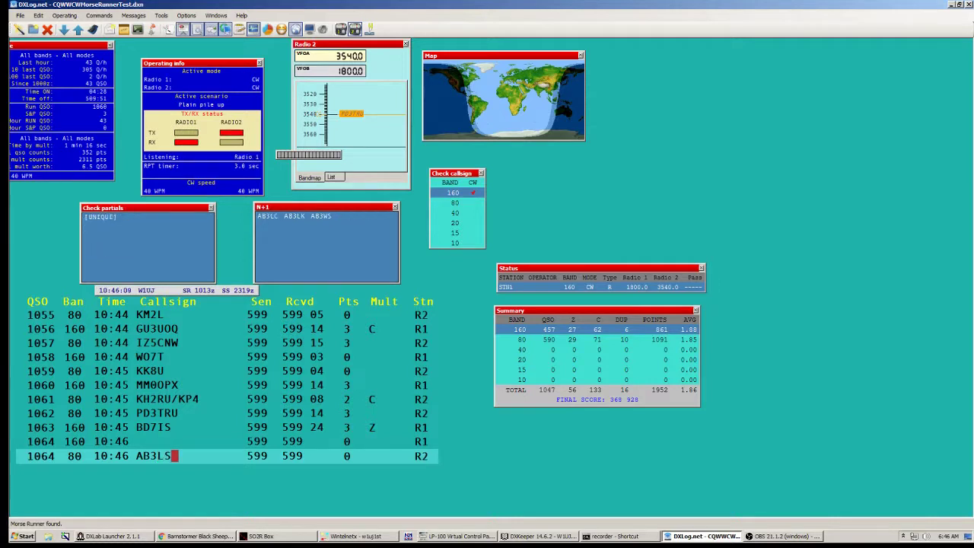
{"action": "key", "text": "Pause"}
{"action": "type", "text": "KC3R"}
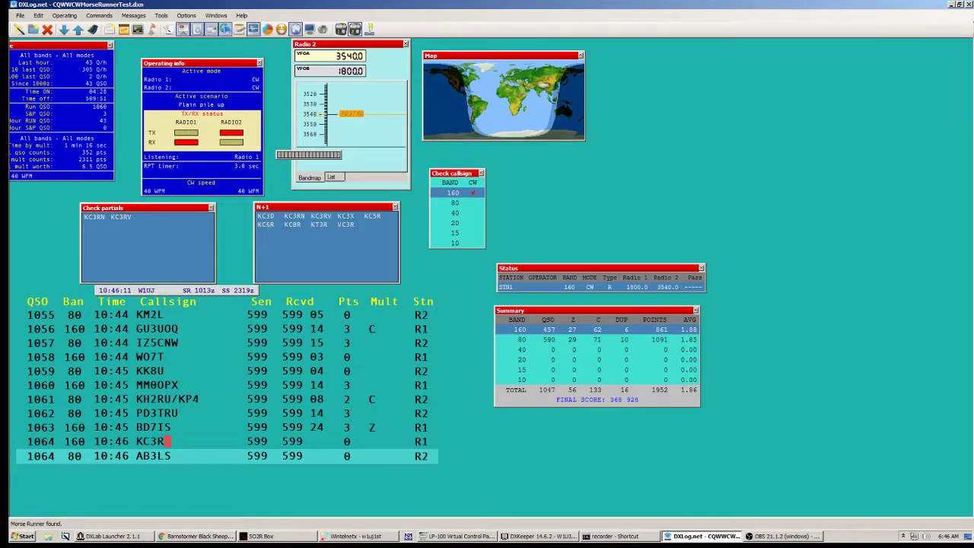
{"action": "key", "text": "Return"}
{"action": "key", "text": "Pause"}
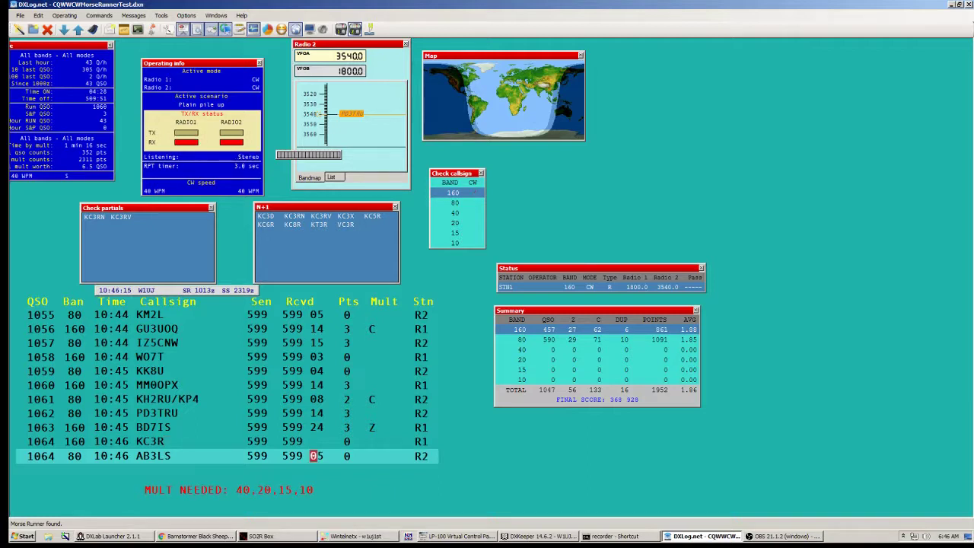
{"action": "key", "text": "Return"}
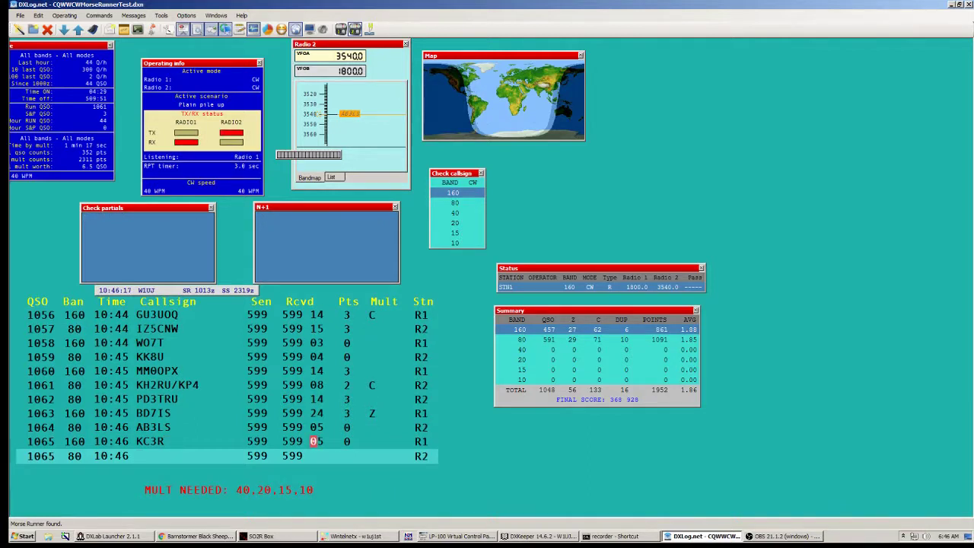
{"action": "key", "text": "Return"}
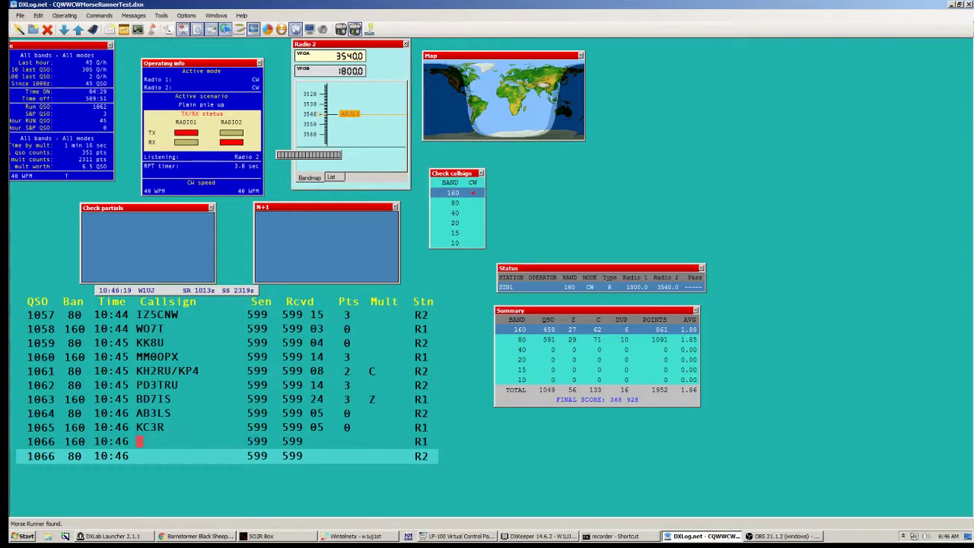
{"action": "type", "text": "RW3FW"}
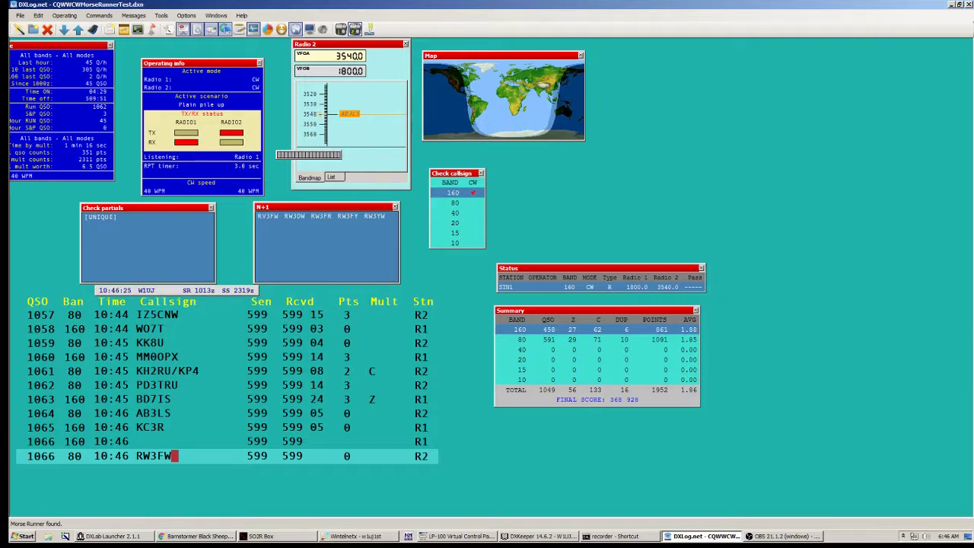
{"action": "key", "text": "F1"}
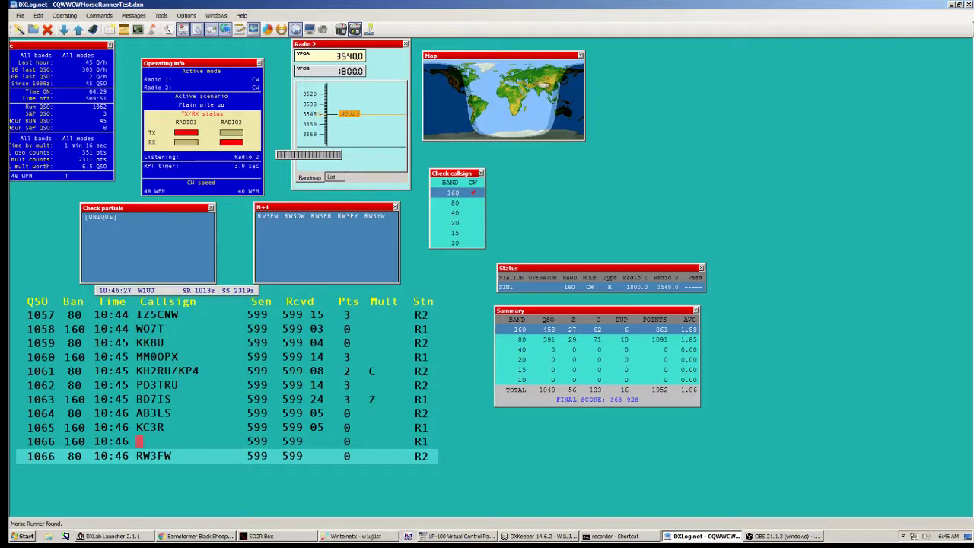
{"action": "key", "text": "Return"}
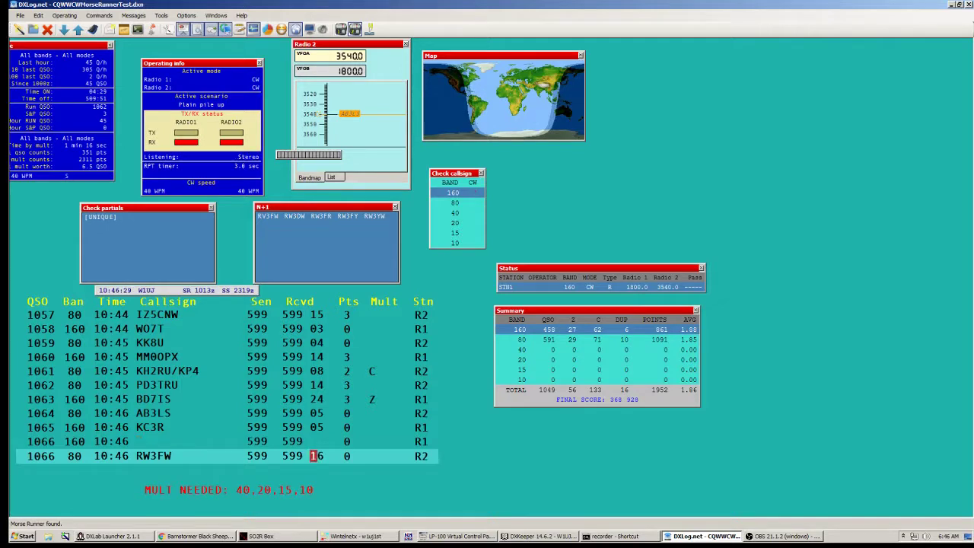
{"action": "key", "text": "space"}
{"action": "key", "text": "BackSpace"}
{"action": "type", "text": "R"}
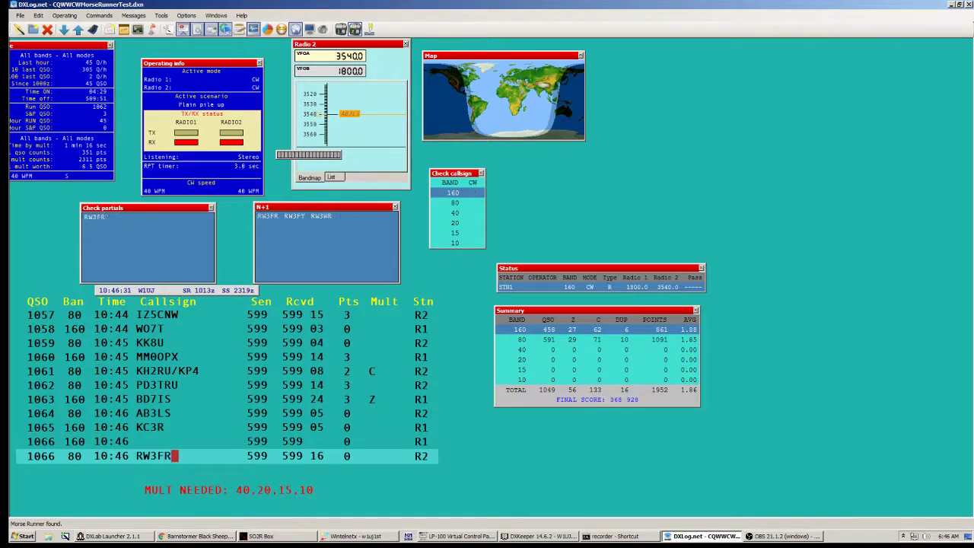
{"action": "key", "text": "Pause"}
{"action": "type", "text": "N5V"}
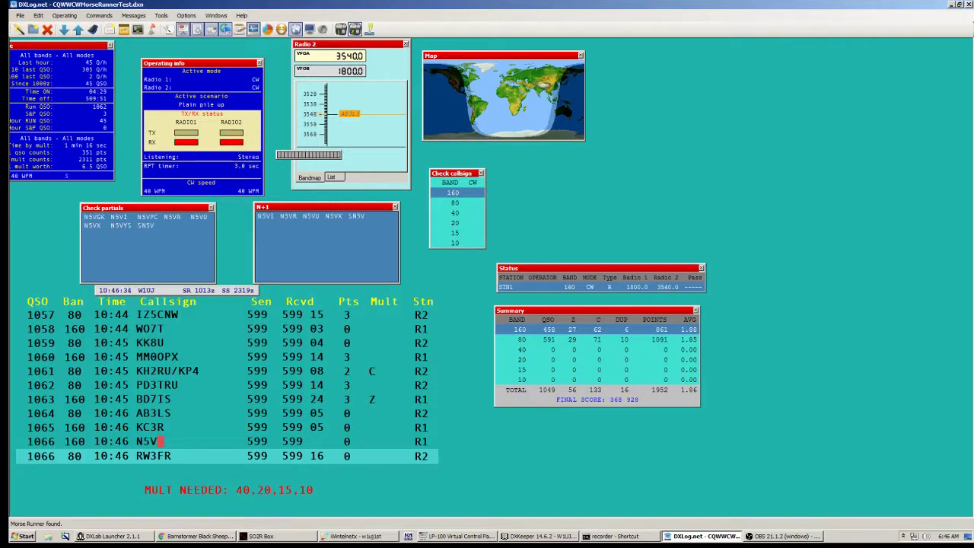
{"action": "key", "text": "Return"}
{"action": "key", "text": "Pause"}
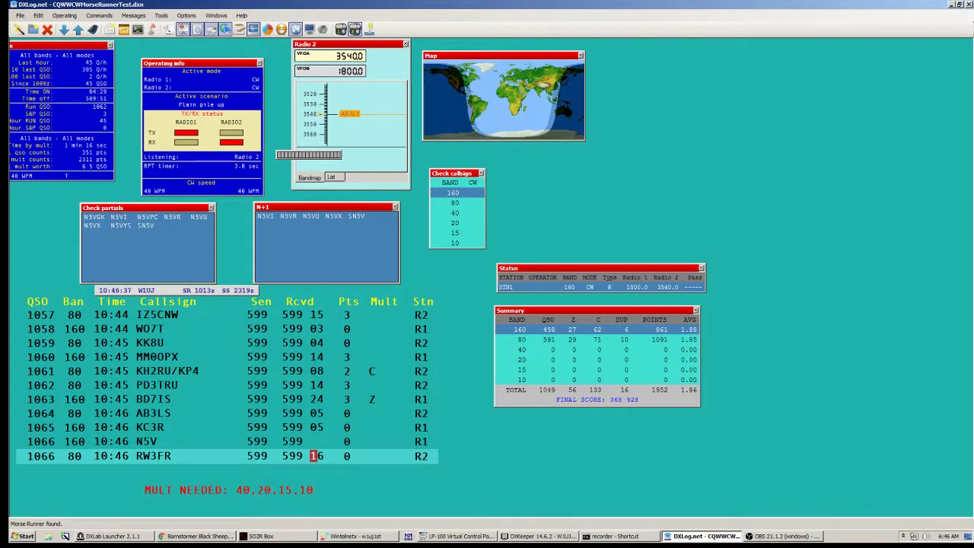
{"action": "key", "text": "Return"}
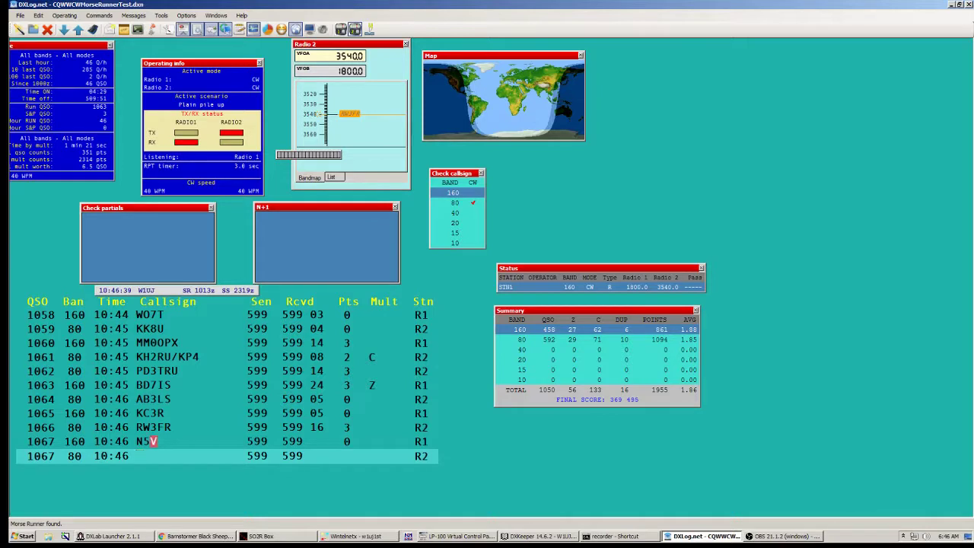
Step: Correct the 160 m callsign to KF5V and log it with zone 04
{"action": "key", "text": "Left"}
{"action": "key", "text": "Left"}
{"action": "key", "text": "Delete"}
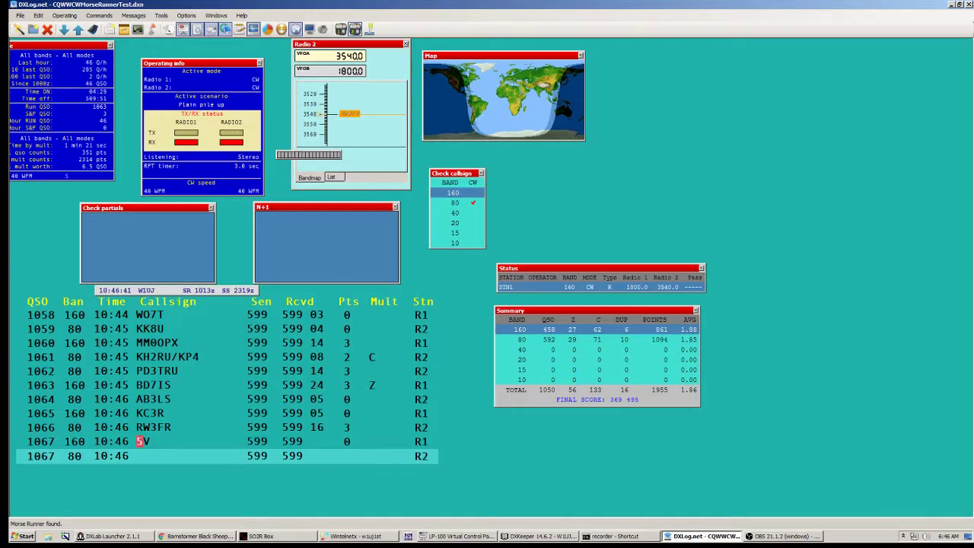
{"action": "type", "text": "KF"}
{"action": "key", "text": "Return"}
{"action": "key", "text": "Return"}
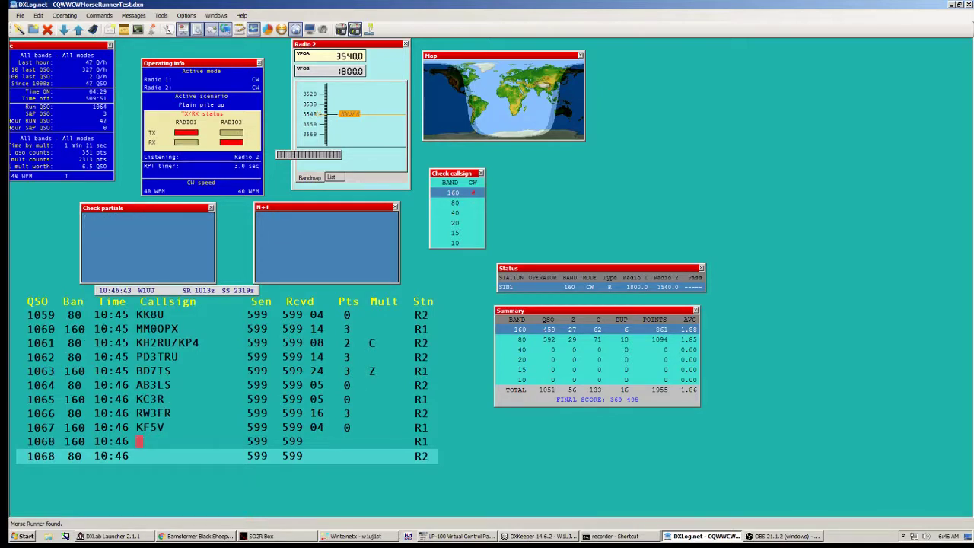
{"action": "type", "text": "HWE"}
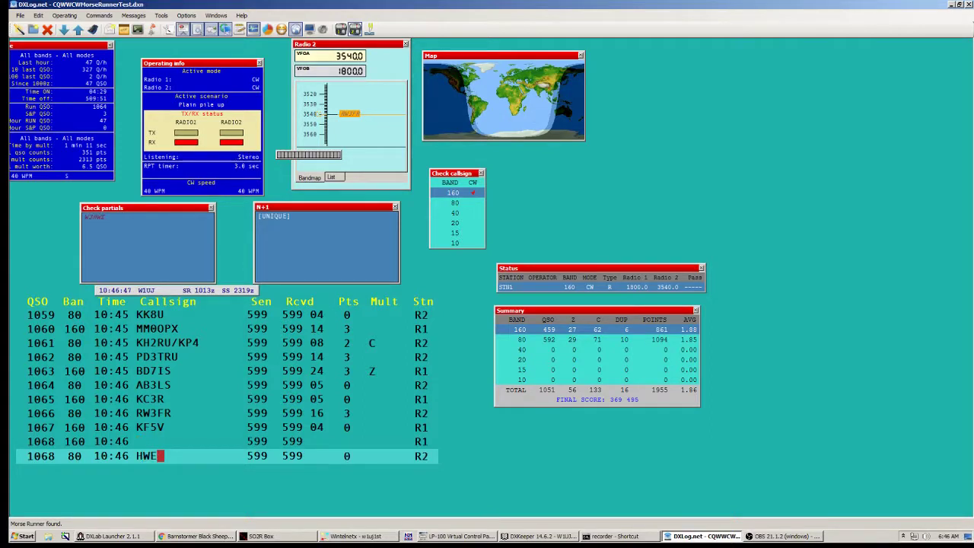
{"action": "key", "text": "Pause"}
{"action": "type", "text": "K"}
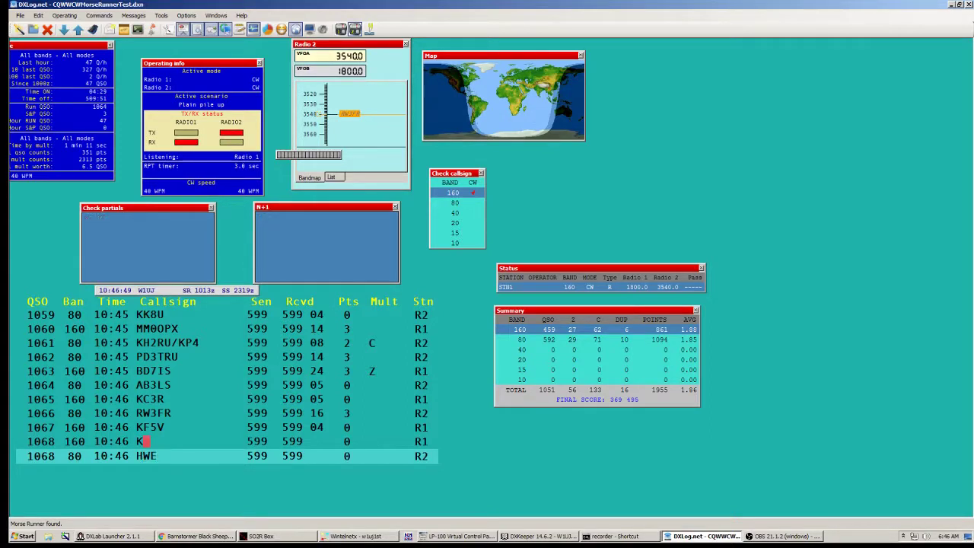
{"action": "type", "text": "C0BMF"}
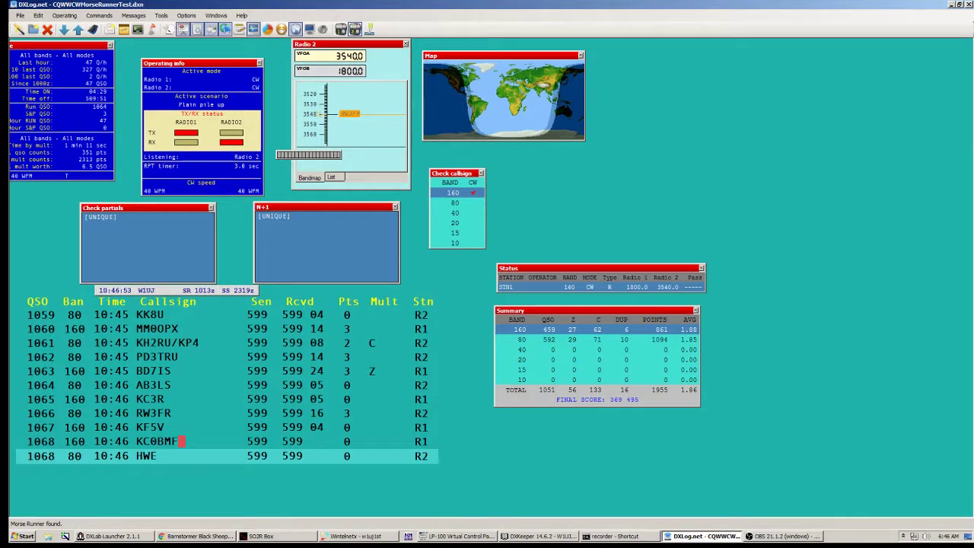
{"action": "key", "text": "Pause"}
{"action": "type", "text": "KE5"}
{"action": "key", "text": "space"}
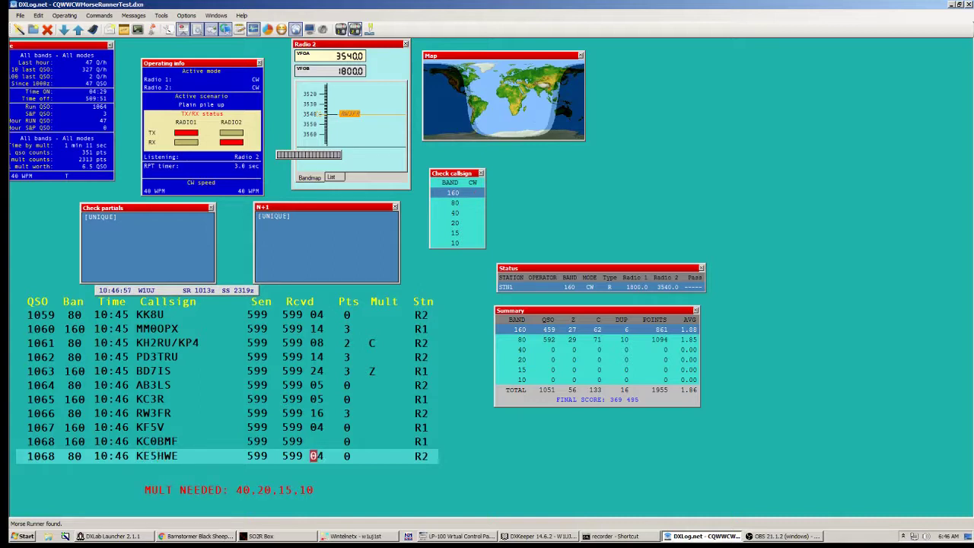
{"action": "key", "text": "Return"}
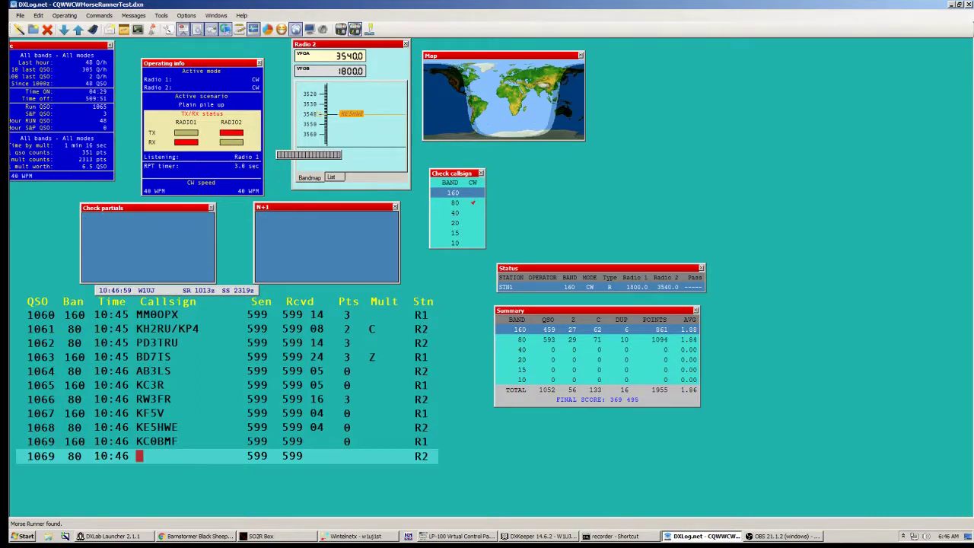